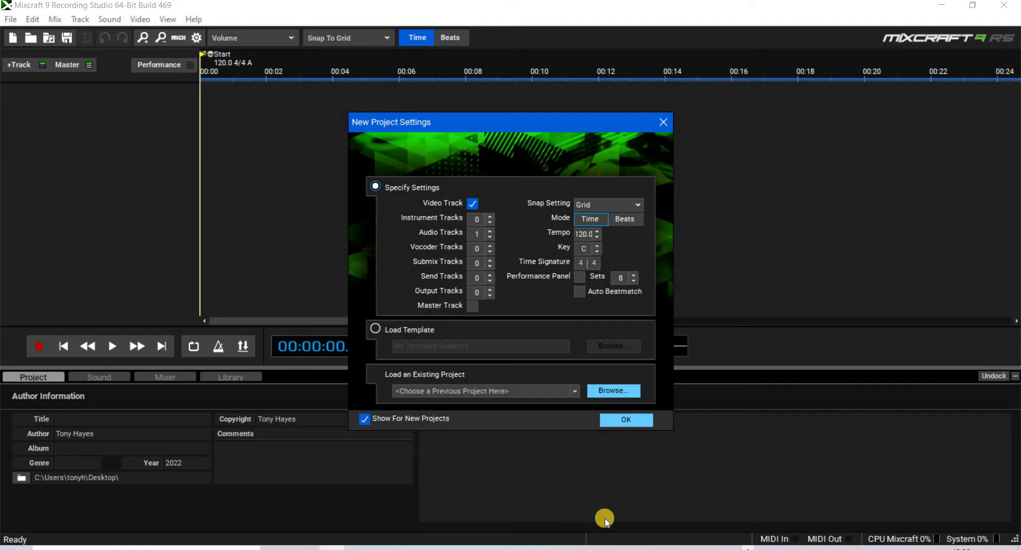
# - Create a new project with one video and one audio track, and shrink its window to uncover the desktop folders
pyautogui.click(624, 418)
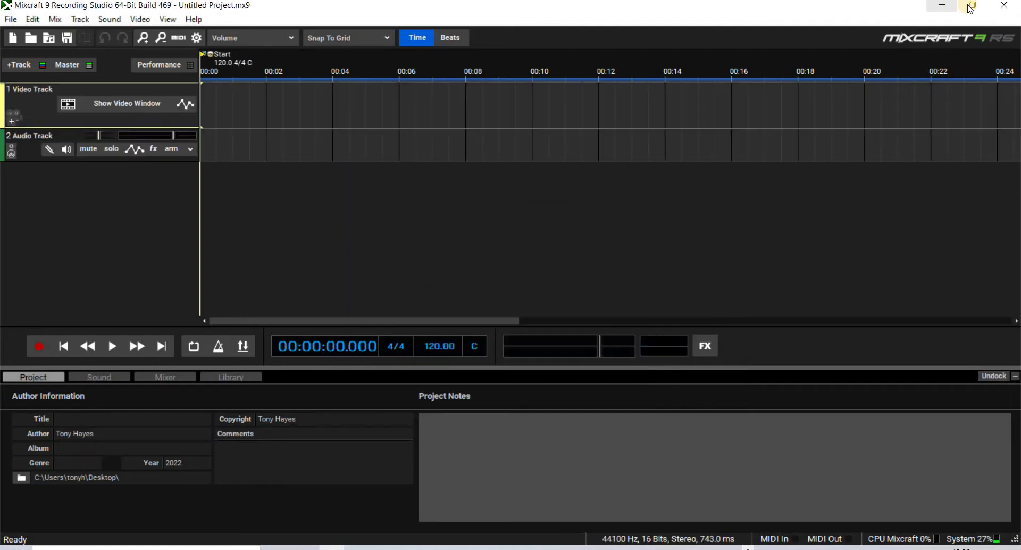
pyautogui.click(968, 6)
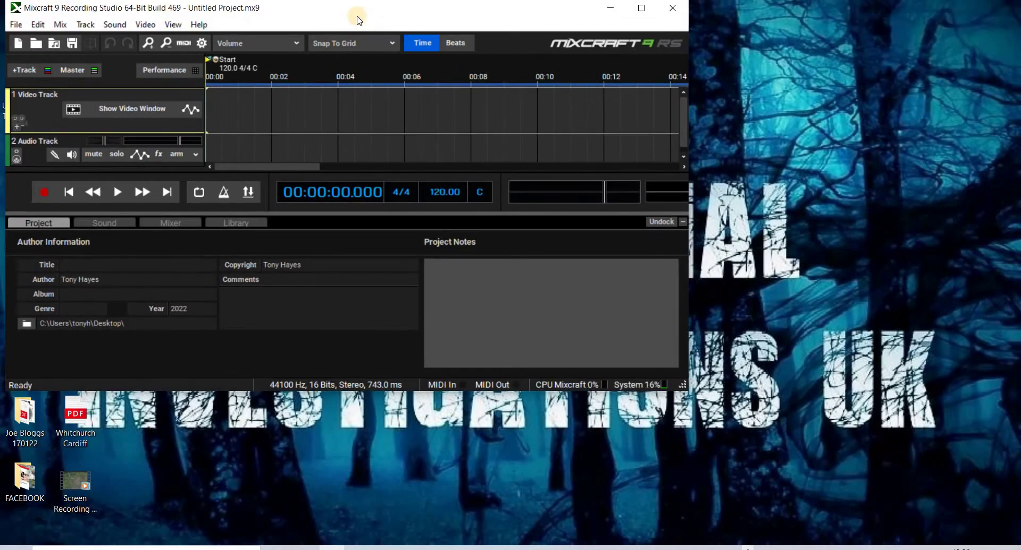
pyautogui.moveTo(331, 16); pyautogui.dragTo(613, 69)
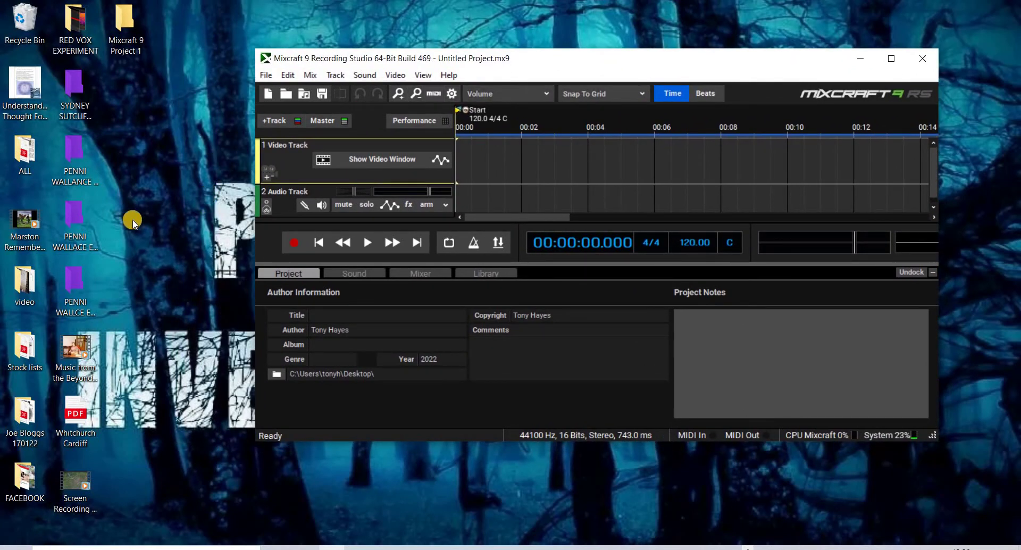
# - Import the 220327_1427 audio recording from the EVP 1 300322 desktop folder onto the audio track's start and maximize the project window
pyautogui.doubleClick(86, 166)
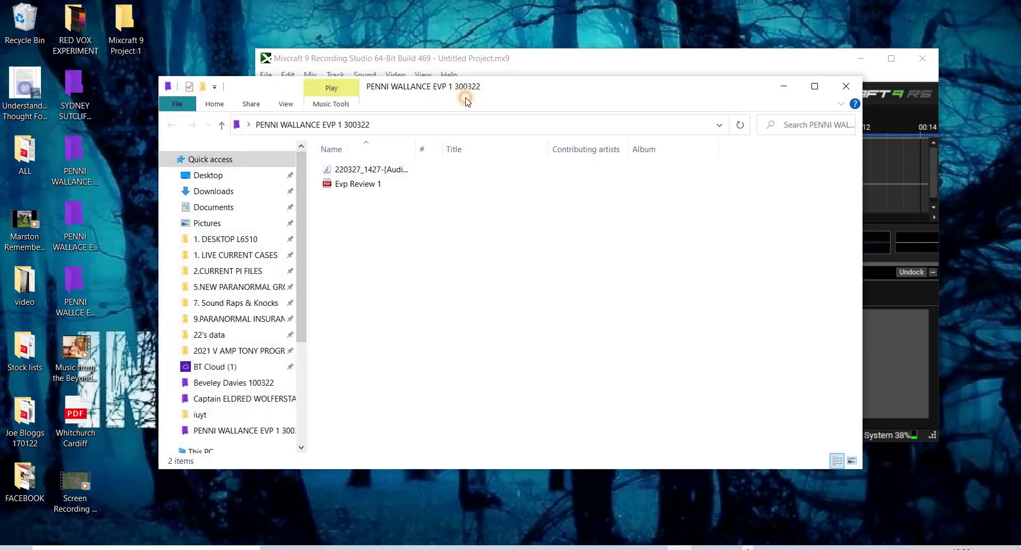
pyautogui.moveTo(465, 101); pyautogui.dragTo(335, 66)
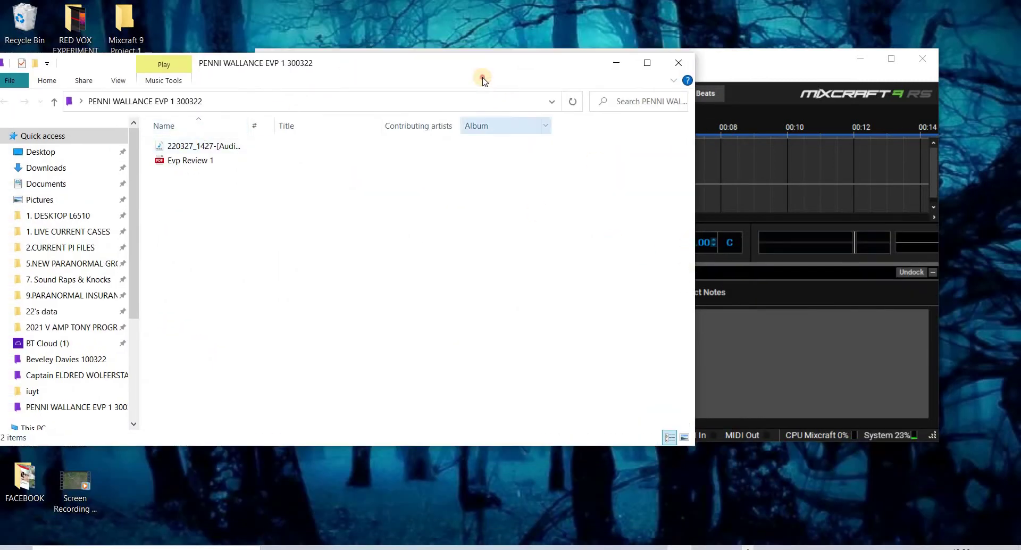
pyautogui.moveTo(483, 75); pyautogui.dragTo(439, 93)
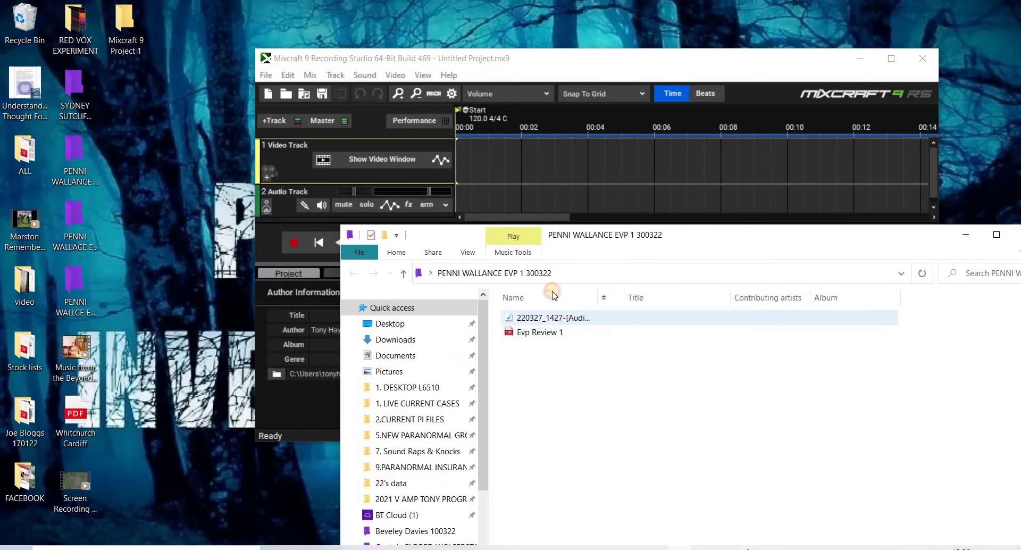
pyautogui.moveTo(553, 318); pyautogui.dragTo(456, 187)
pyautogui.click(891, 58)
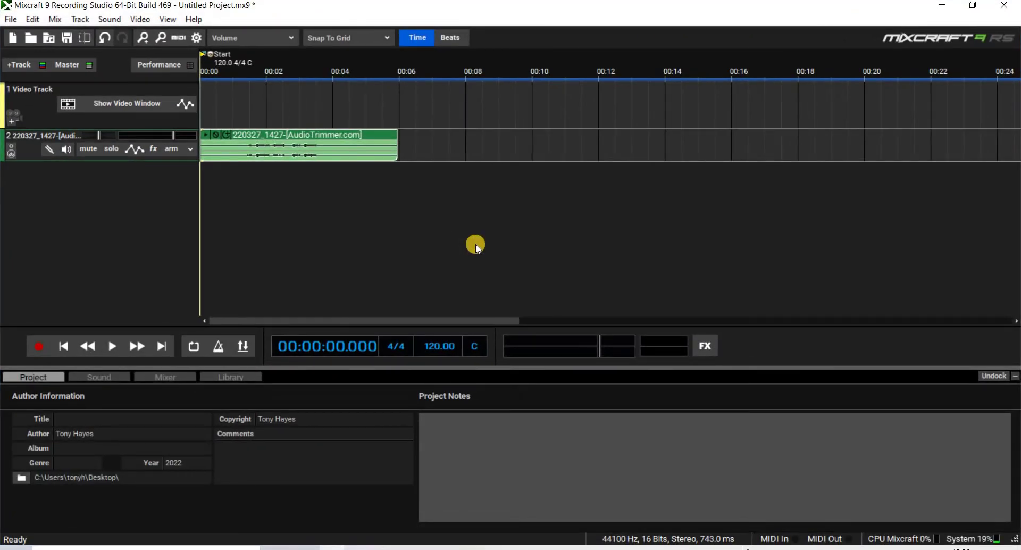
# - Delete the video track and enlarge the audio track's height so its waveform fills most of the timeline area
pyautogui.rightClick(48, 112)
pyautogui.click(88, 134)
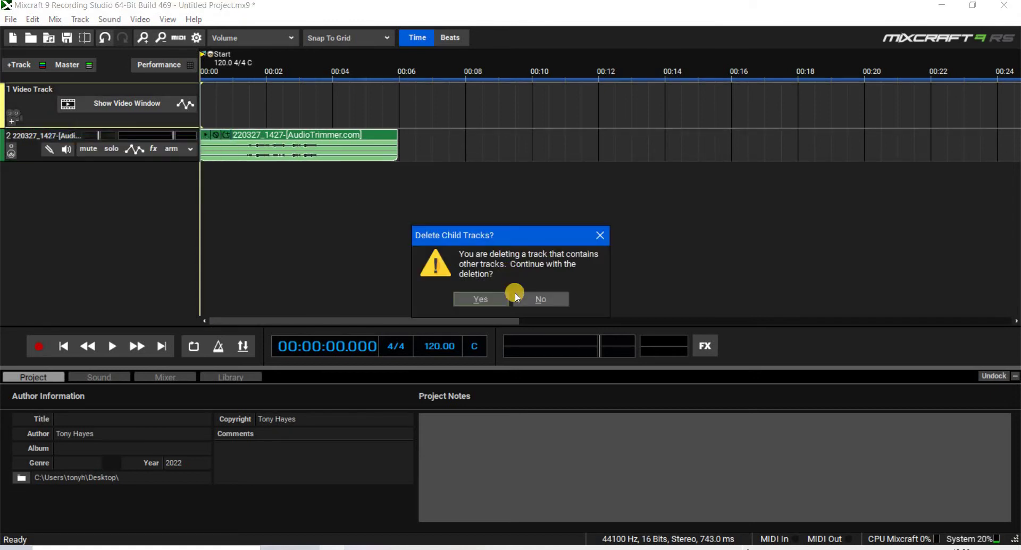
pyautogui.press('Return')
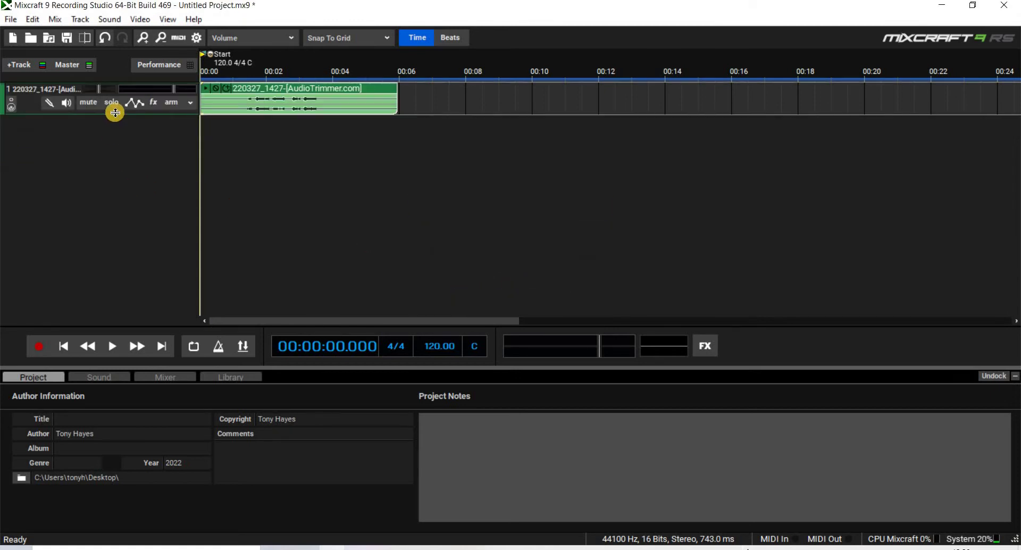
pyautogui.moveTo(115, 112); pyautogui.dragTo(112, 265)
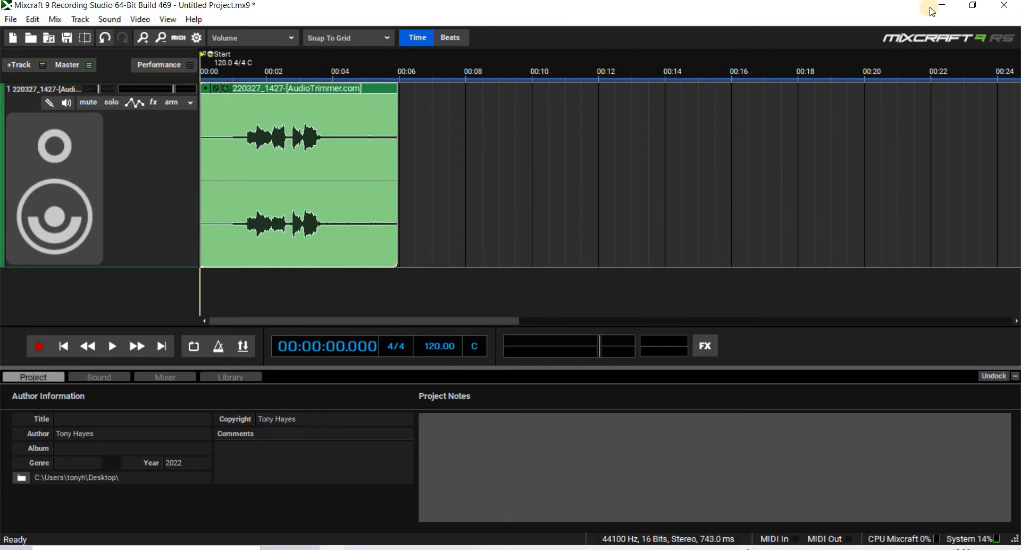
# - Switch to Firefox, search the web for "tascam recorder" in a new tab, and show the image results
pyautogui.click(934, 7)
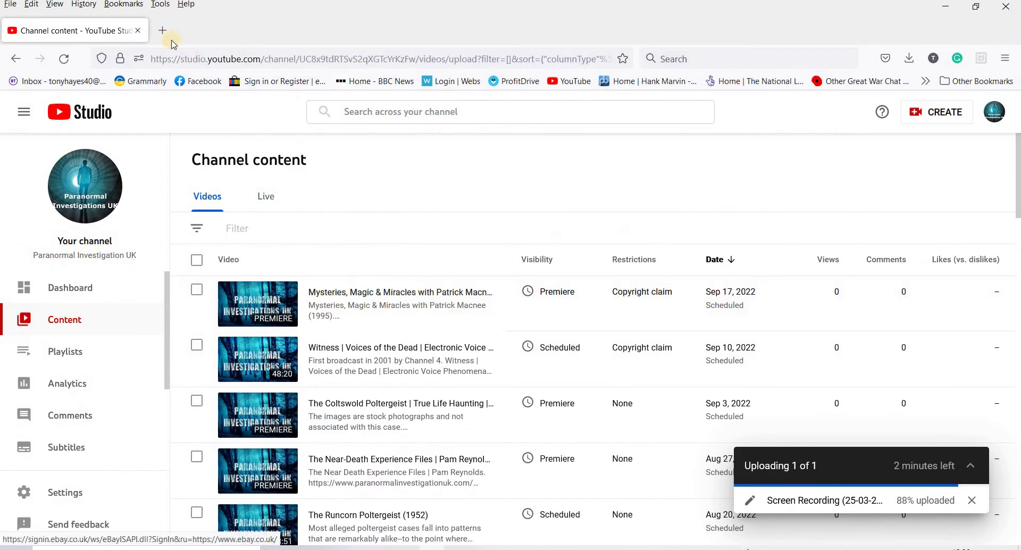
pyautogui.click(163, 32)
pyautogui.click(330, 273)
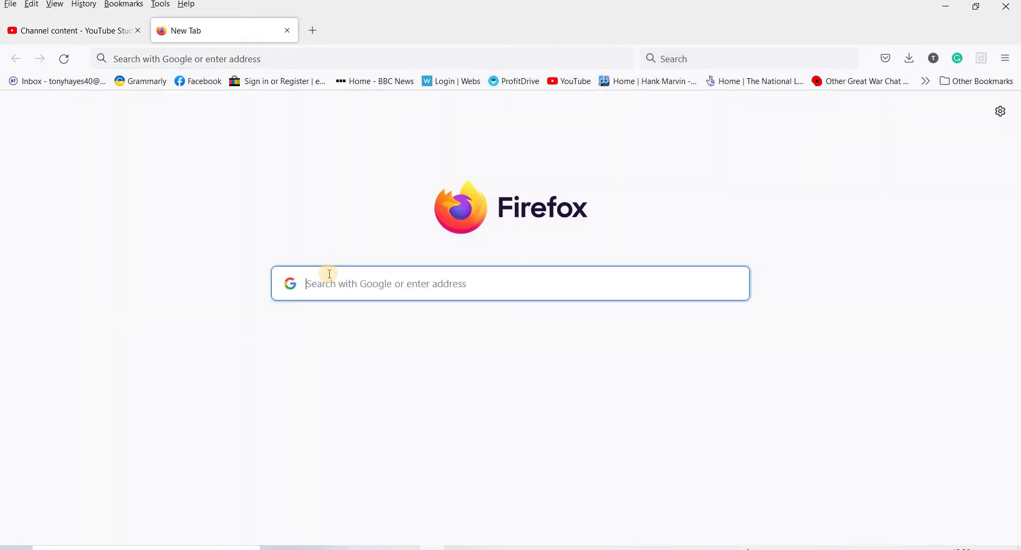
pyautogui.write('tascam')
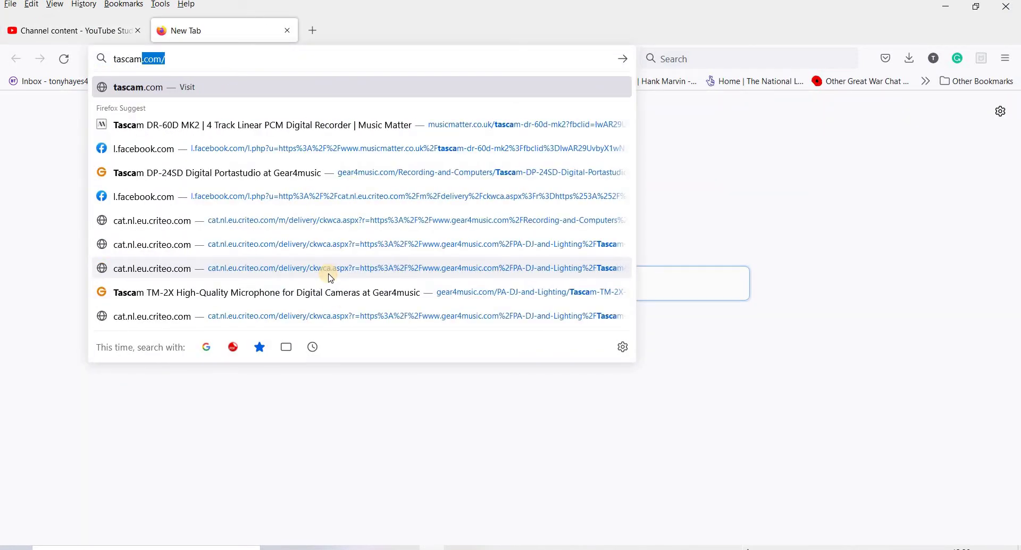
pyautogui.write(' recorder')
pyautogui.press('Return')
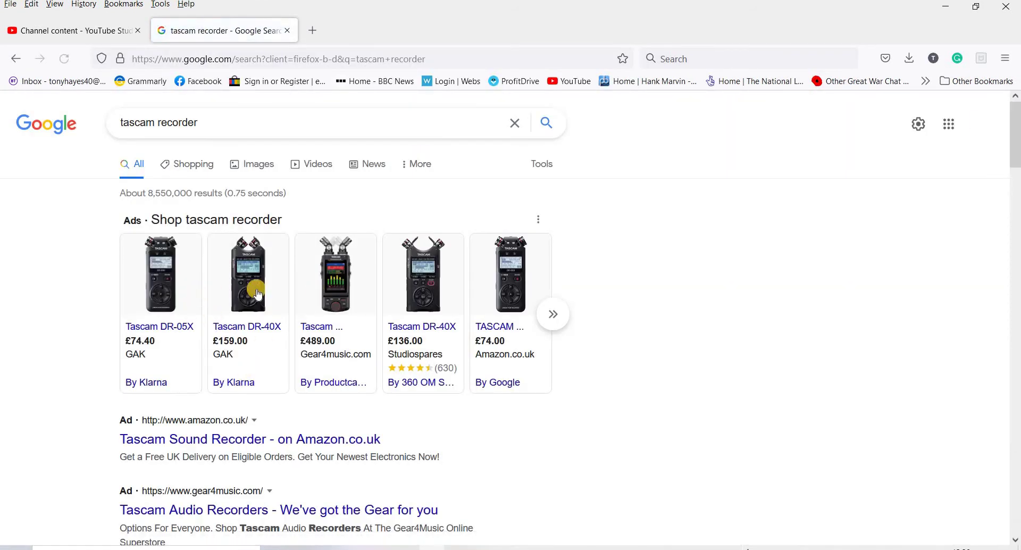
pyautogui.click(424, 332)
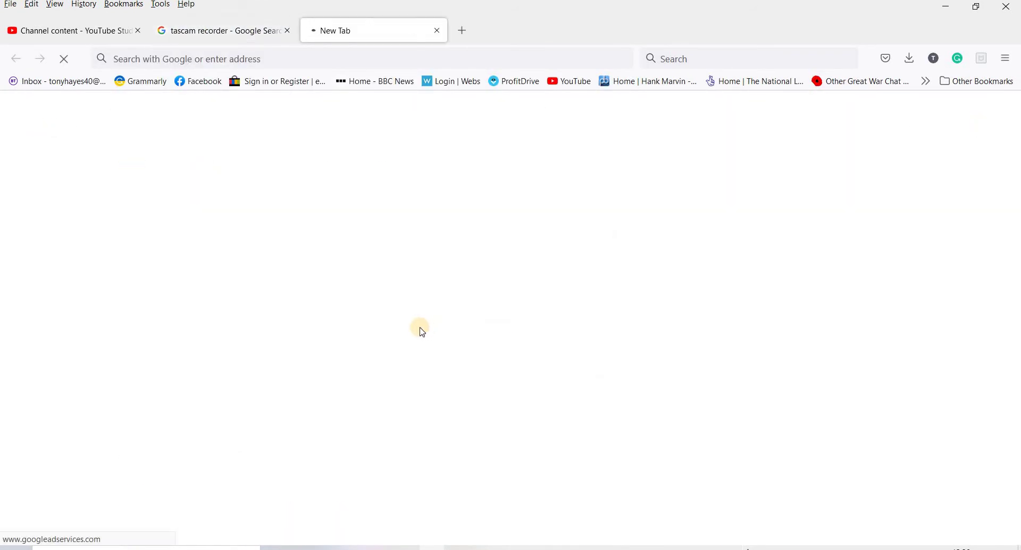
pyautogui.hotkey('ctrl', 'w')
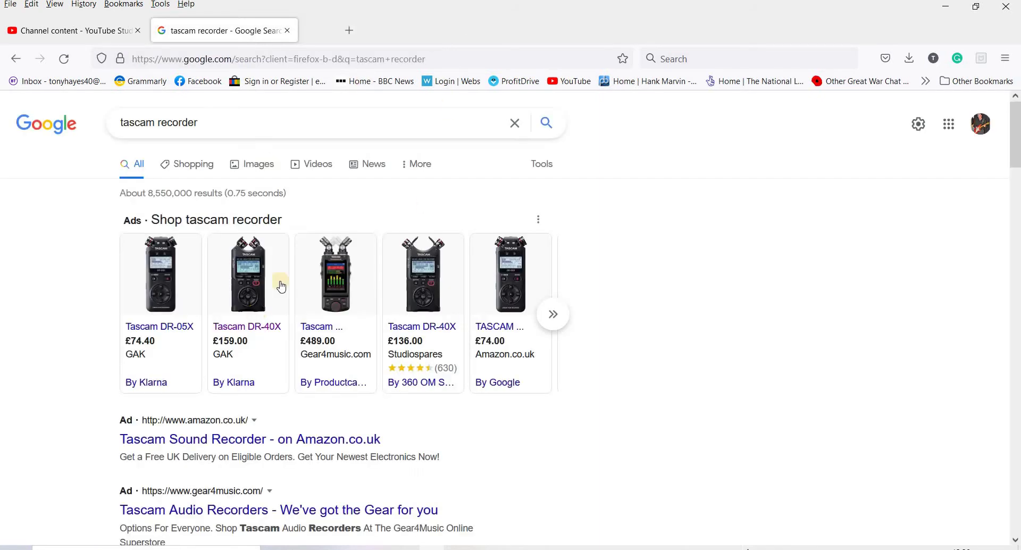
pyautogui.click(255, 169)
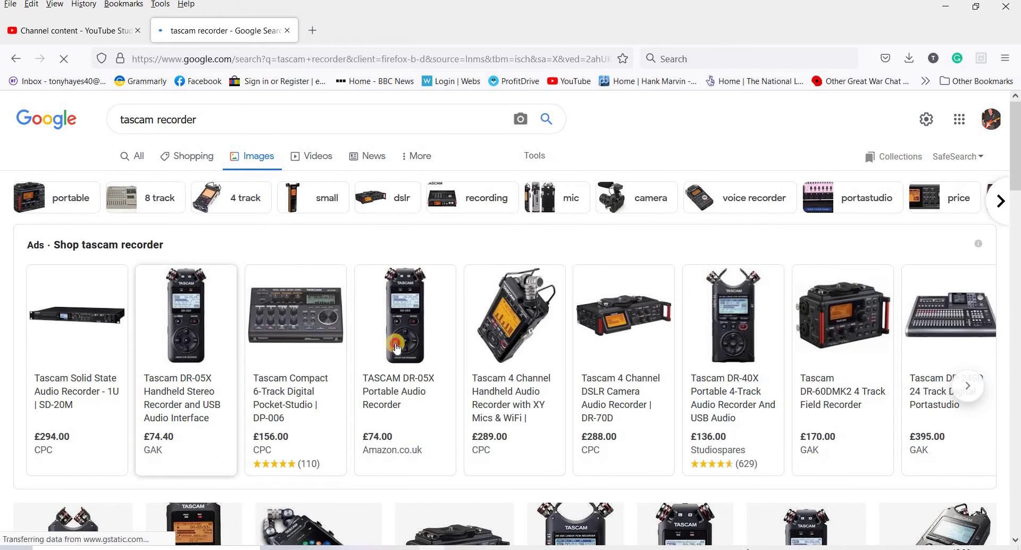
# - Open the Amazon page of the TASCAM DR-05X Portable Audio Recorder and examine its product picture, including on its own
pyautogui.click(410, 390)
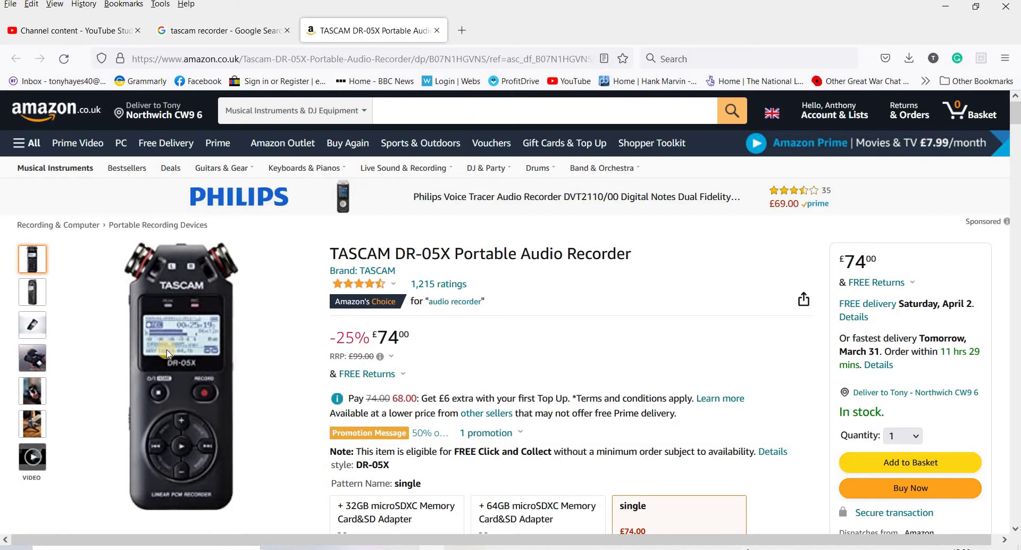
pyautogui.rightClick(170, 351)
pyautogui.click(181, 362)
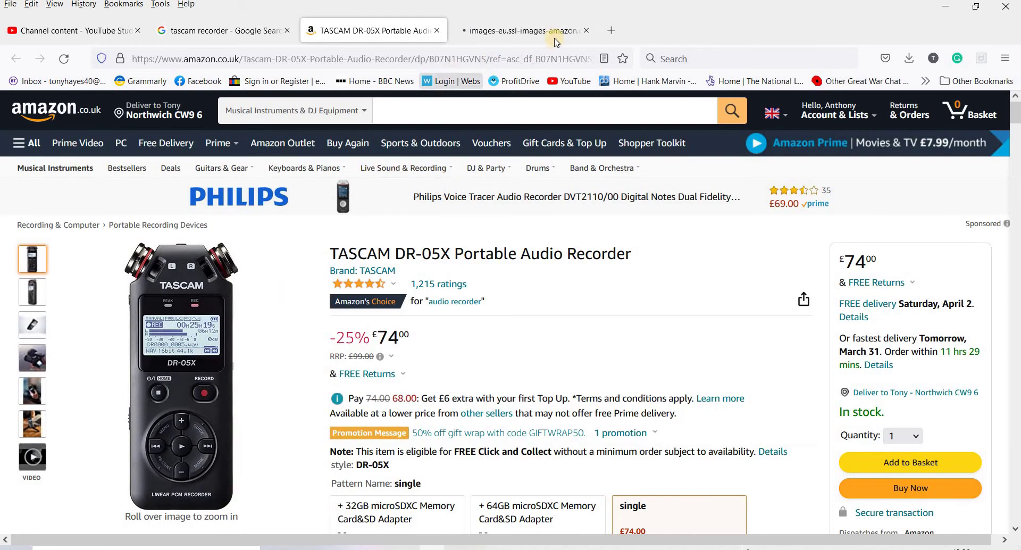
pyautogui.hotkey('ctrl', 'Tab')
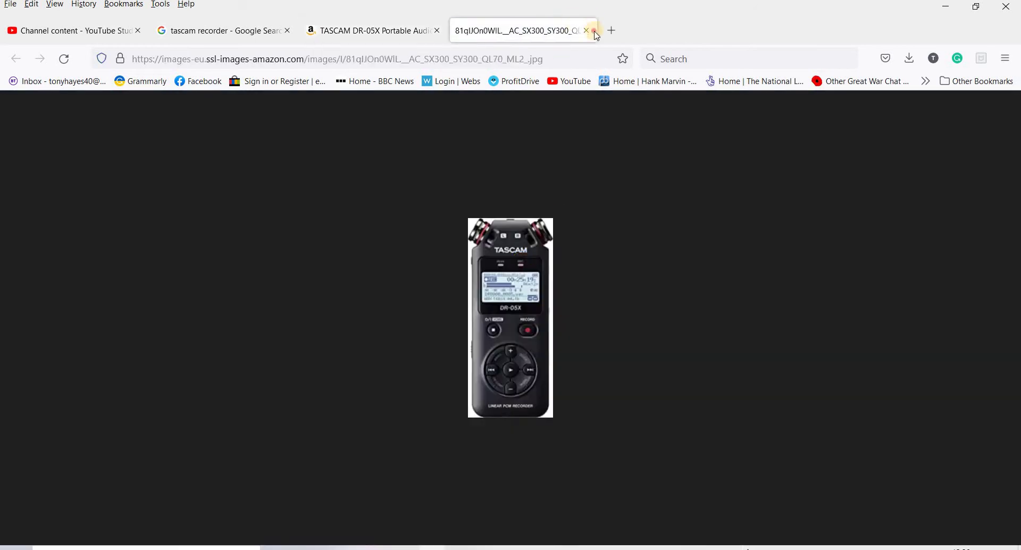
pyautogui.hotkey('ctrl', 'w')
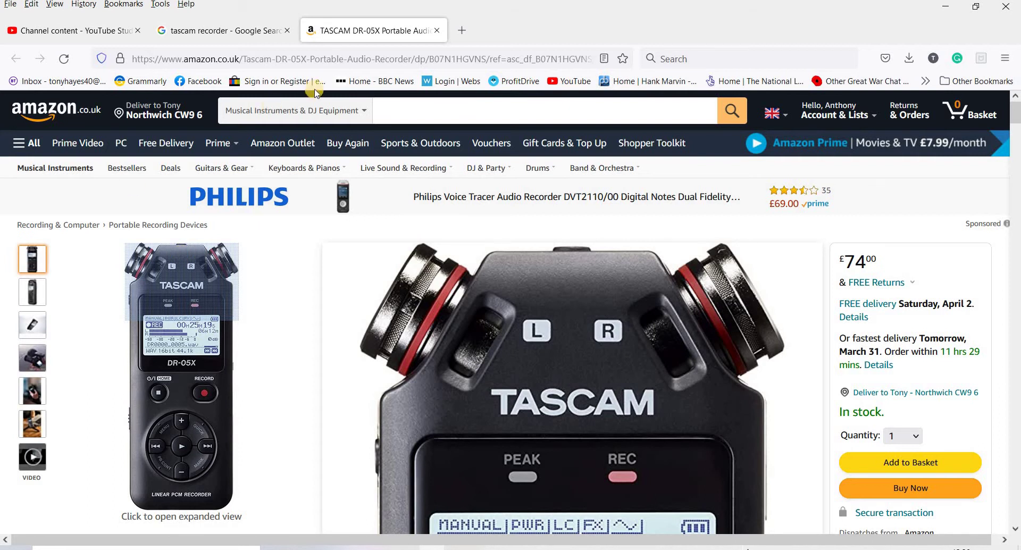
pyautogui.click(436, 30)
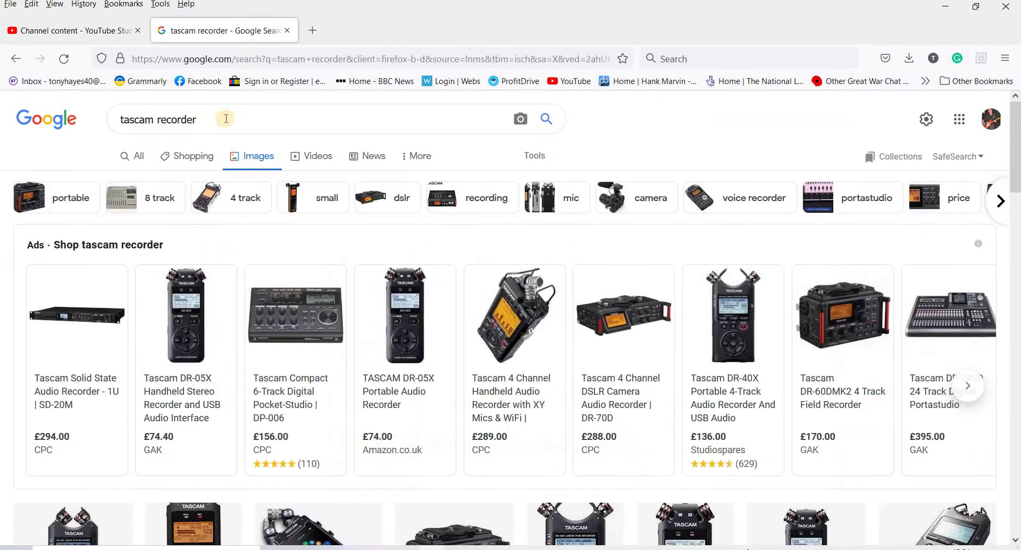
# - Change the image search to "olympus recorder"
pyautogui.doubleClick(149, 120)
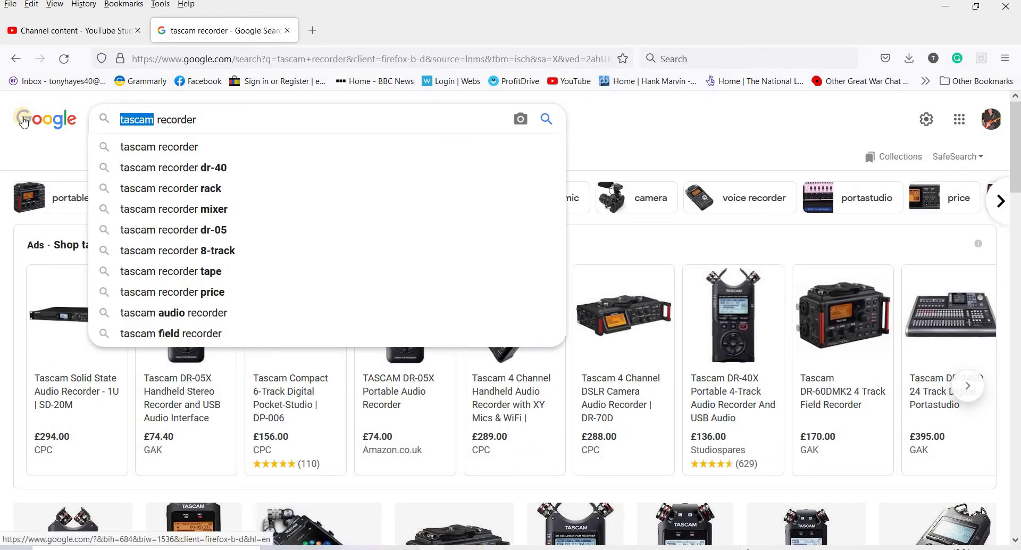
pyautogui.write('ol')
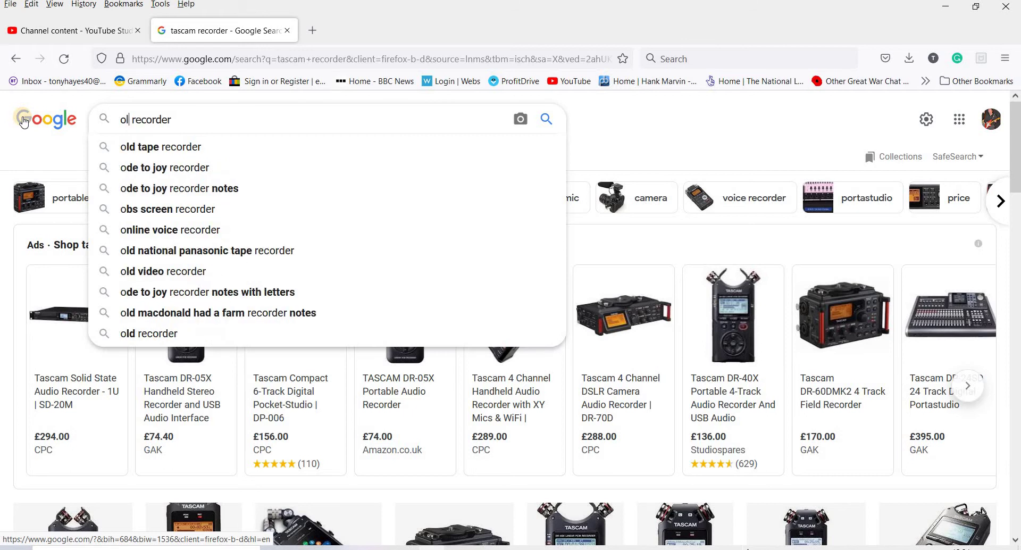
pyautogui.write('ympus')
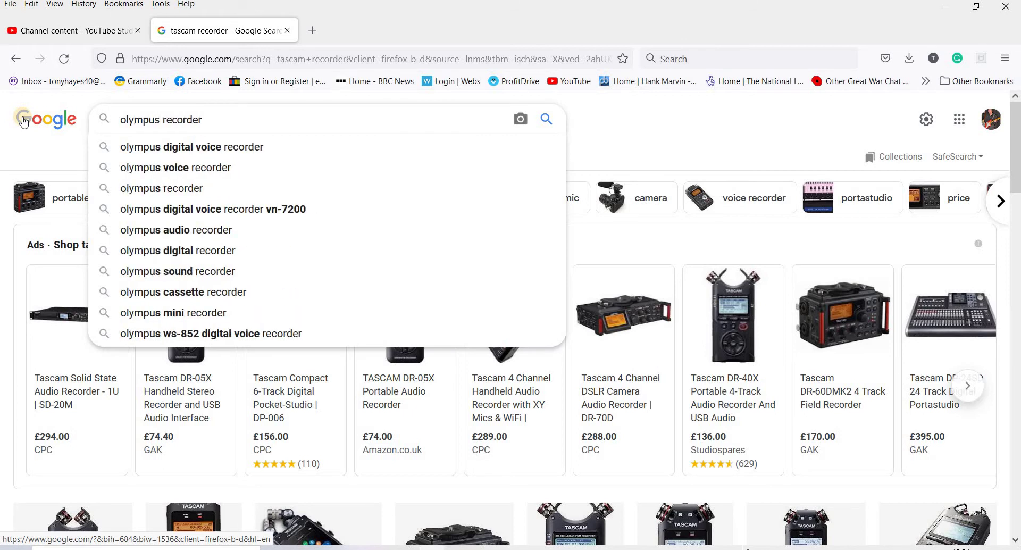
pyautogui.press('Return')
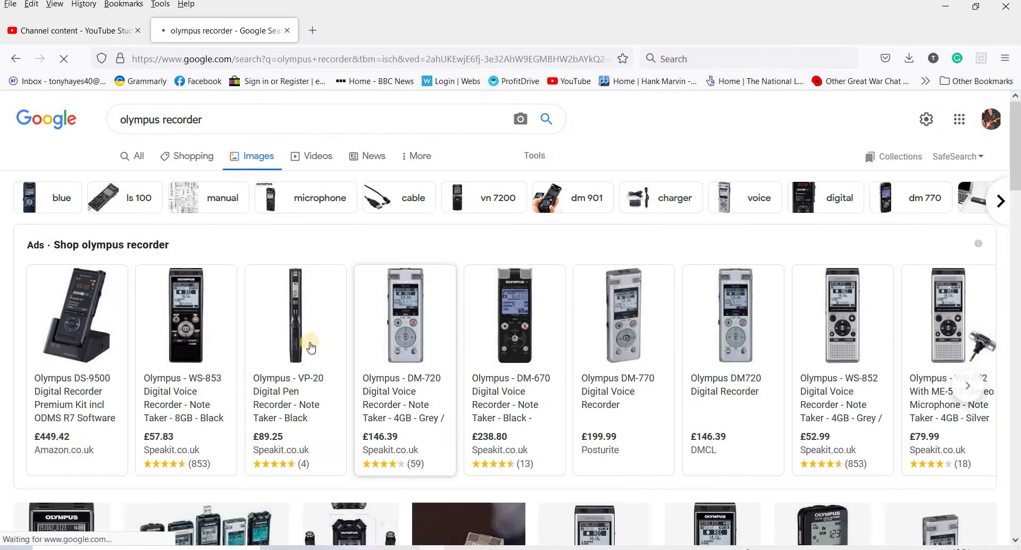
# - Open the Olympus WS-853 Digital Voice Recorder product page, accept its cookies, and look over the recorder
pyautogui.click(194, 337)
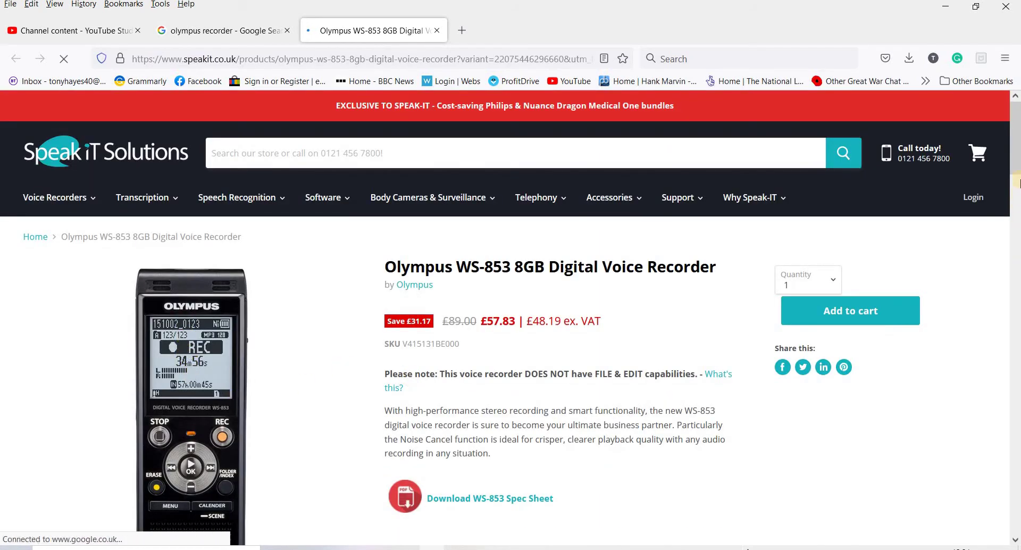
pyautogui.scroll(-4, 1016, 182)
pyautogui.moveTo(1016, 182); pyautogui.dragTo(1016, 115)
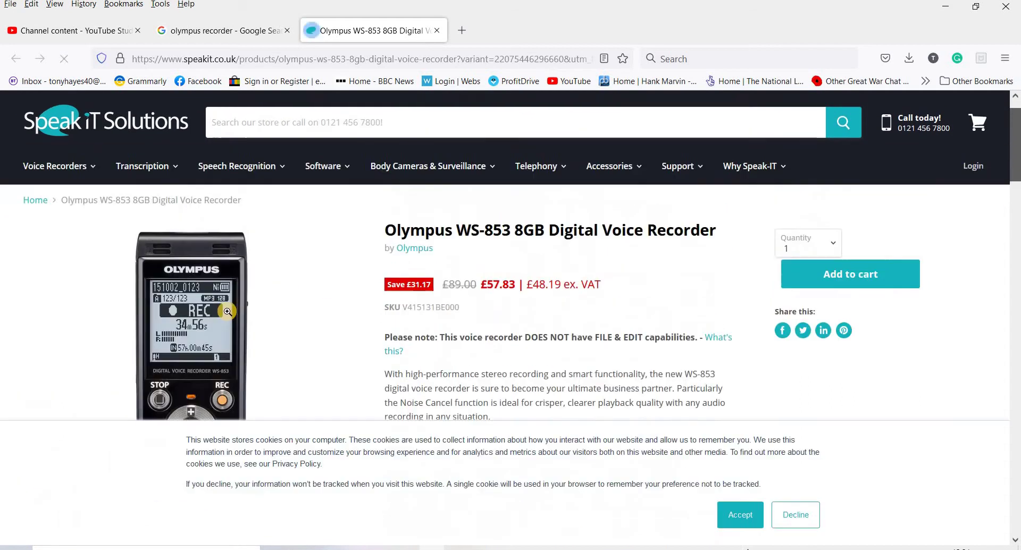
pyautogui.click(751, 516)
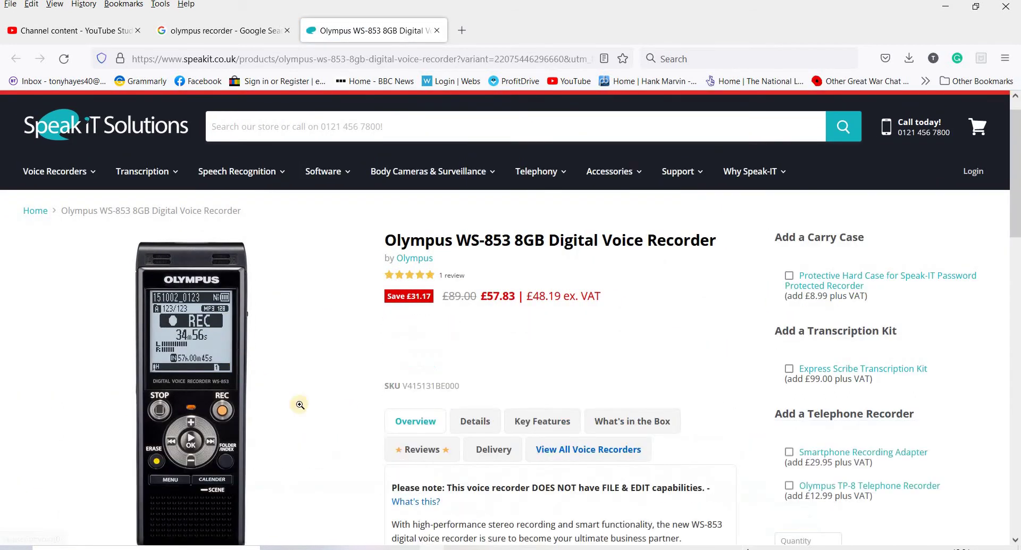
pyautogui.scroll(-2, 1016, 202)
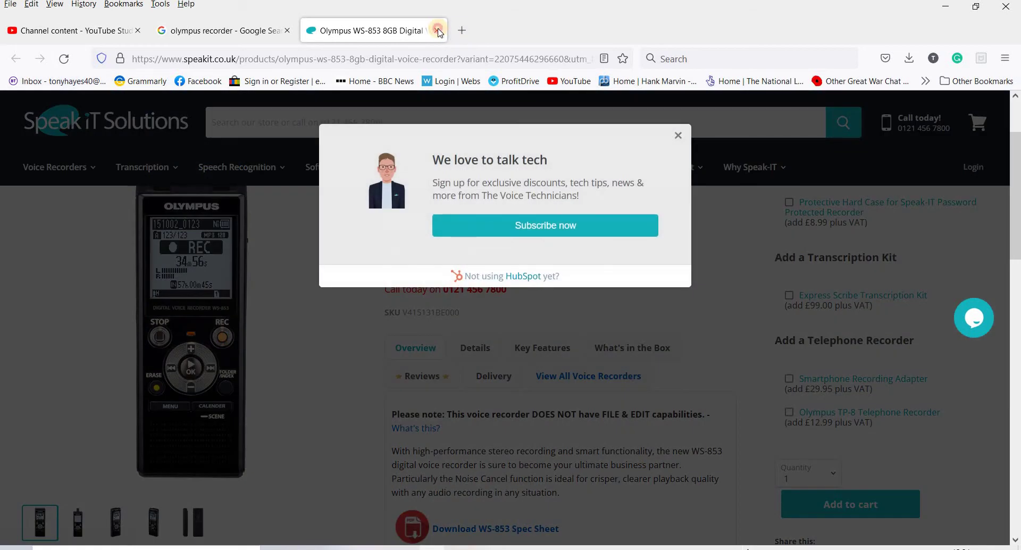
pyautogui.click(437, 30)
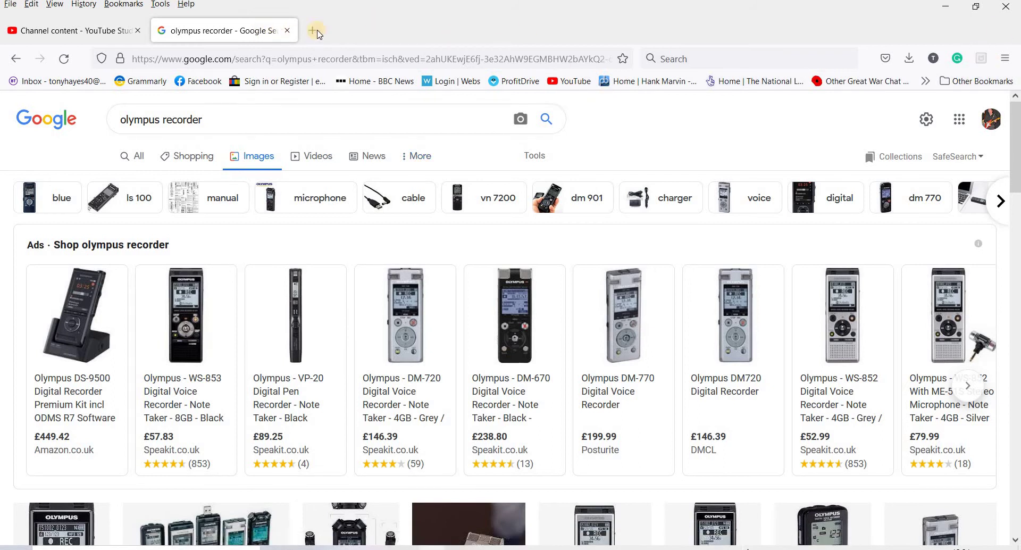
# - Close the recorder image search, minimize the browser, and switch back to the Mixcraft project
pyautogui.click(287, 30)
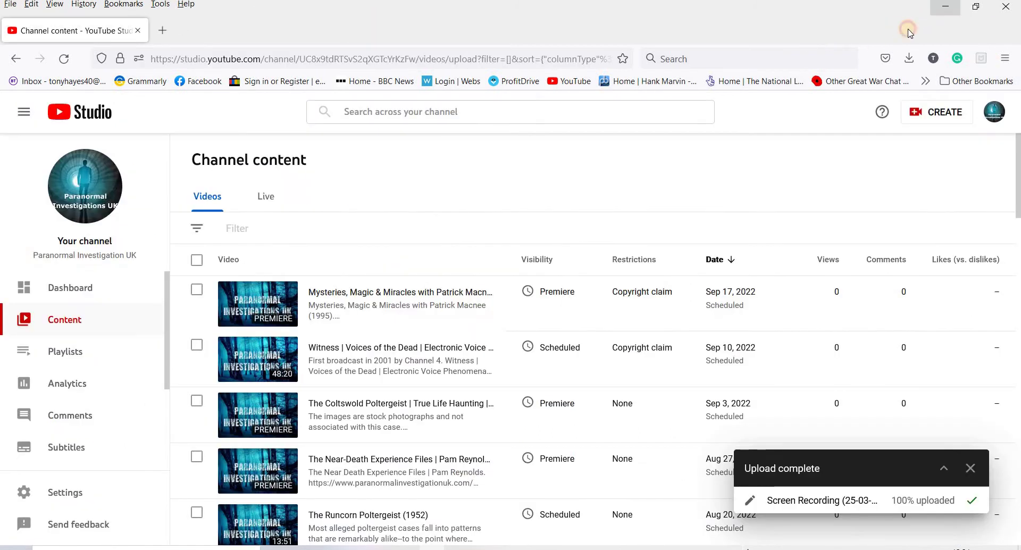
pyautogui.click(945, 7)
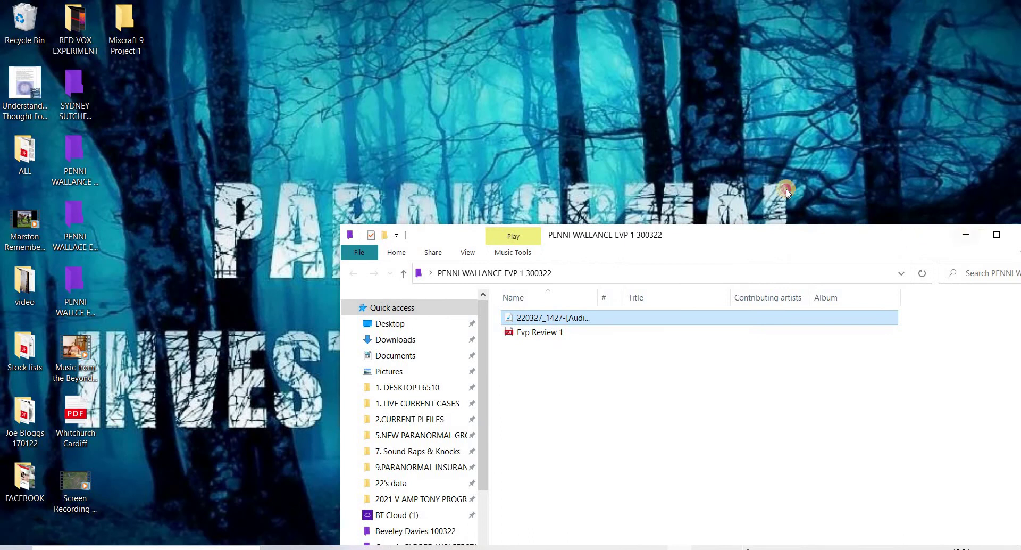
pyautogui.click(832, 177)
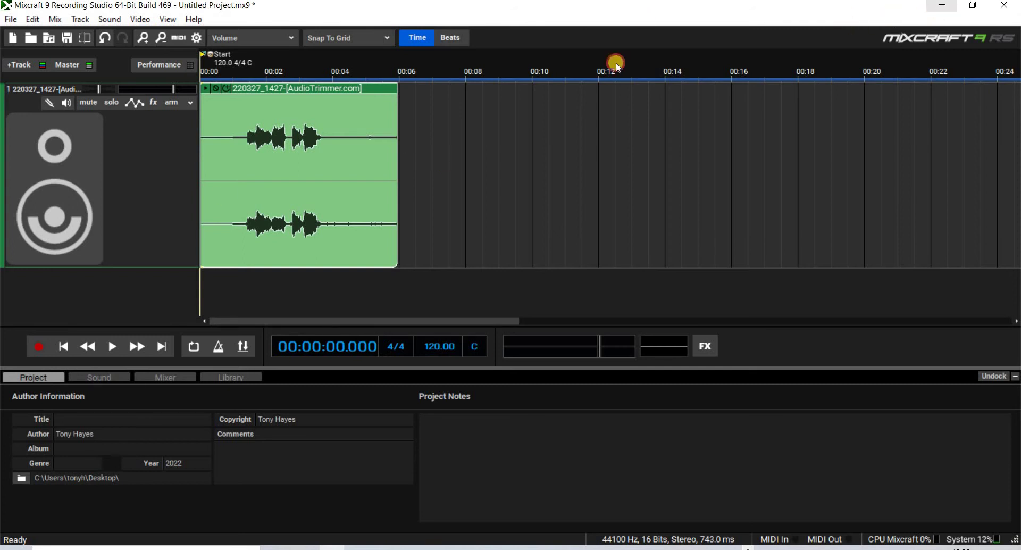
# - Open the desktop folder holding the first EVP recording and examine the detailed properties of the 220327_1427-[AudioTrimmer.com] WAV file
pyautogui.click(941, 5)
pyautogui.doubleClick(75, 153)
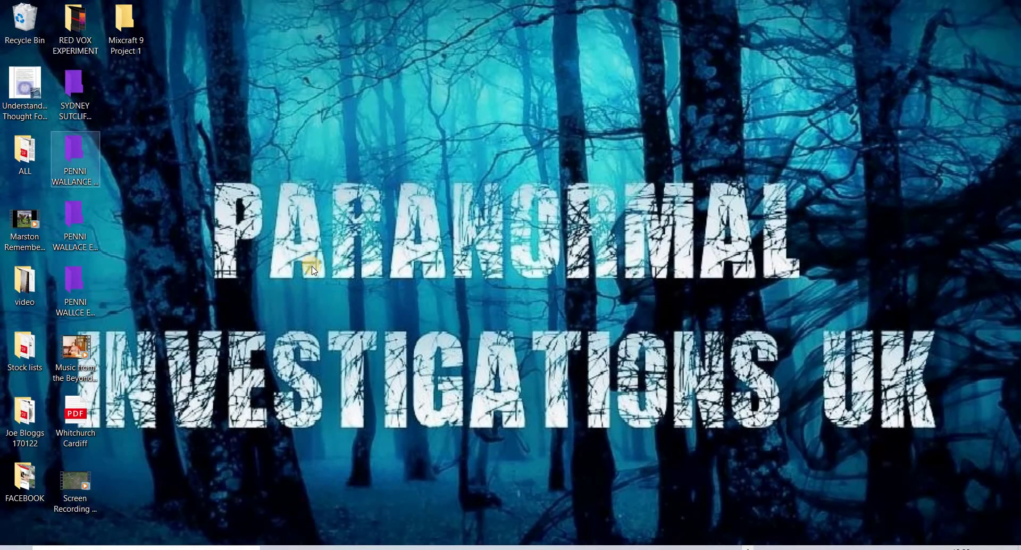
pyautogui.rightClick(357, 171)
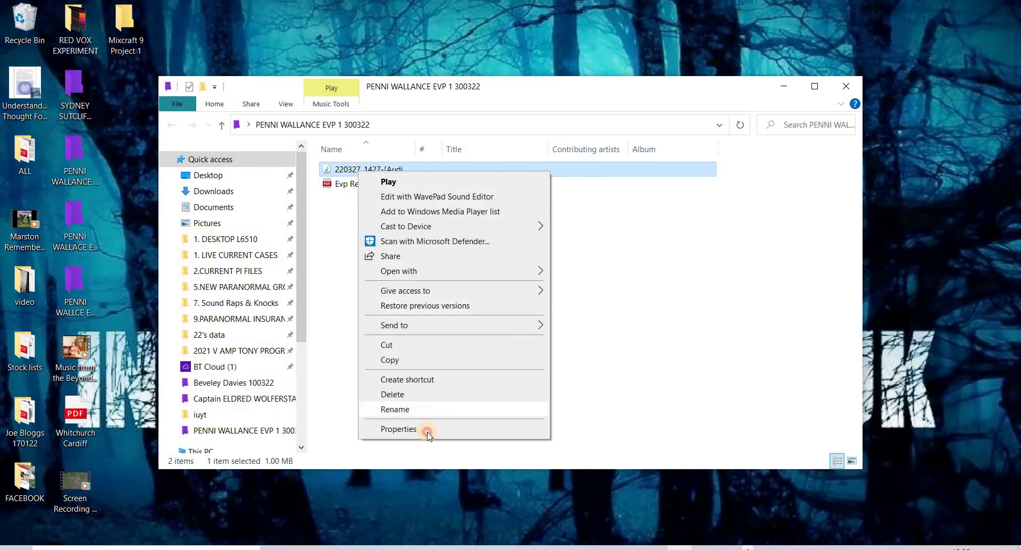
pyautogui.click(428, 424)
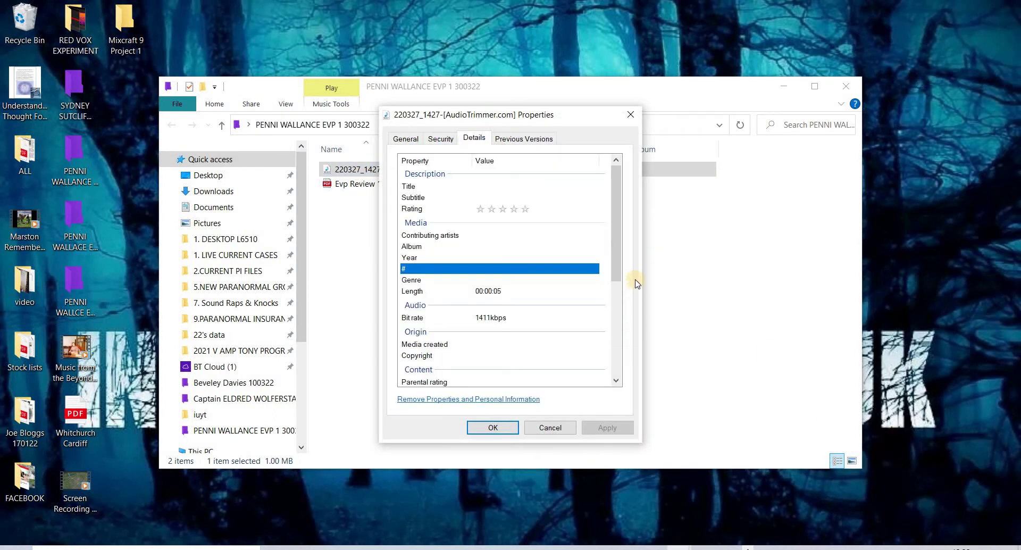
pyautogui.moveTo(614, 255); pyautogui.dragTo(616, 329)
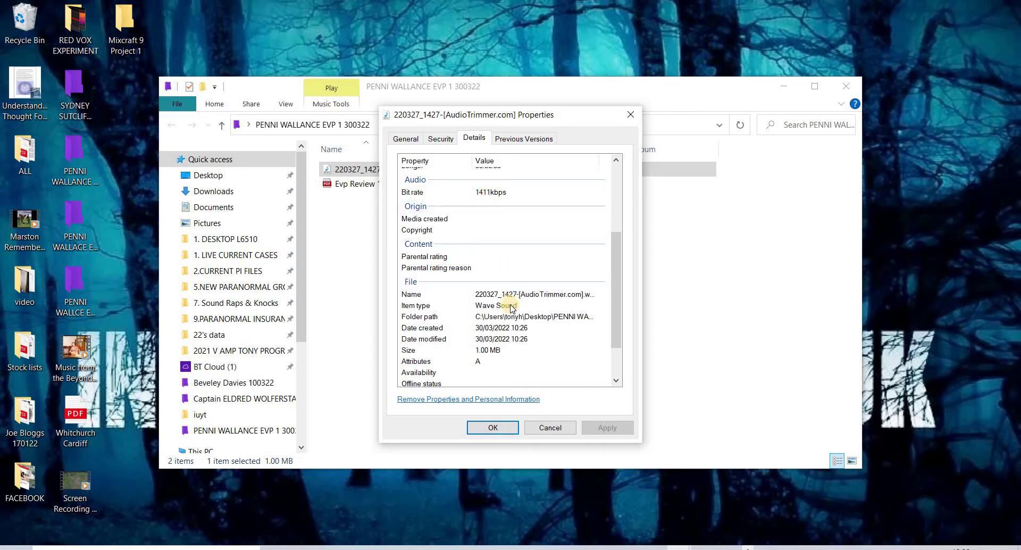
pyautogui.moveTo(617, 317)
pyautogui.mouseDown()
pyautogui.moveTo(615, 345)
pyautogui.moveTo(622, 249)
pyautogui.moveTo(611, 322)
pyautogui.mouseUp()
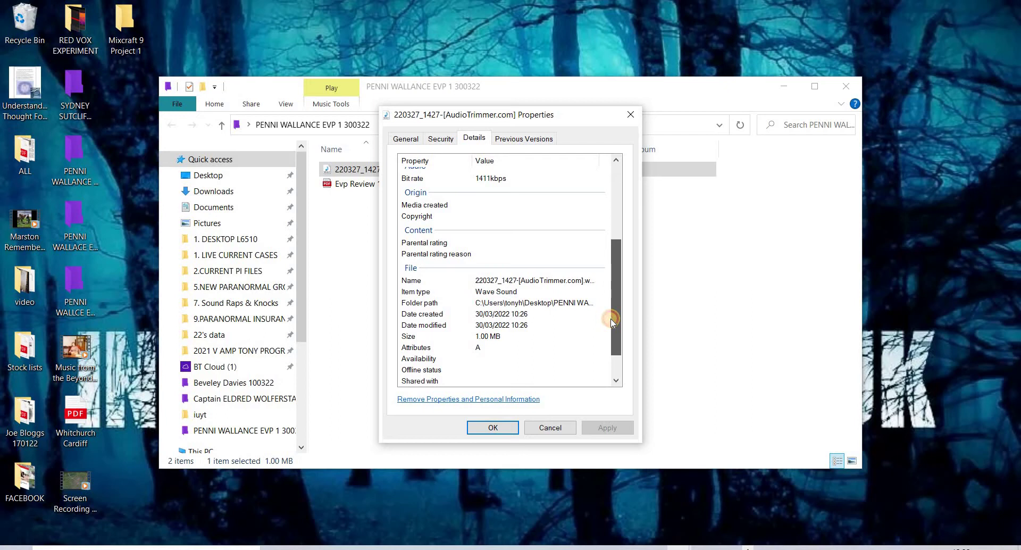
pyautogui.moveTo(625, 321); pyautogui.dragTo(614, 343)
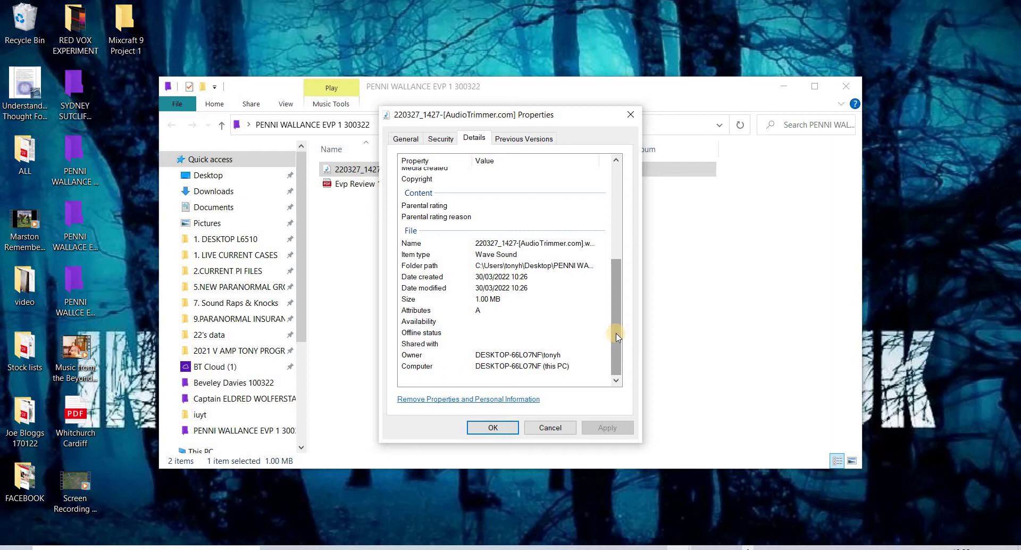
pyautogui.moveTo(617, 326); pyautogui.dragTo(637, 124)
# - Close the file's properties and the folder, and switch back to the Mixcraft project
pyautogui.click(631, 114)
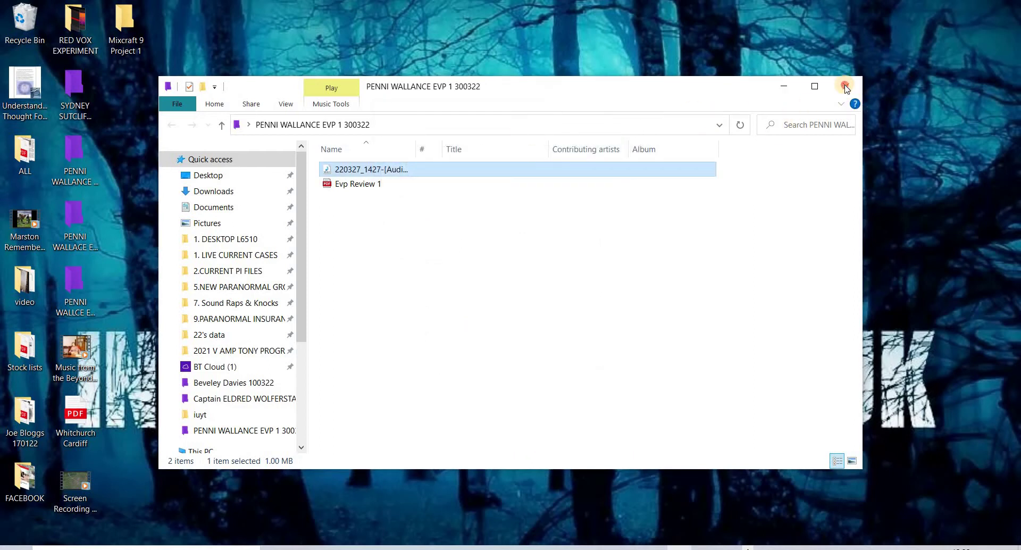
pyautogui.click(845, 85)
pyautogui.moveTo(431, 548)
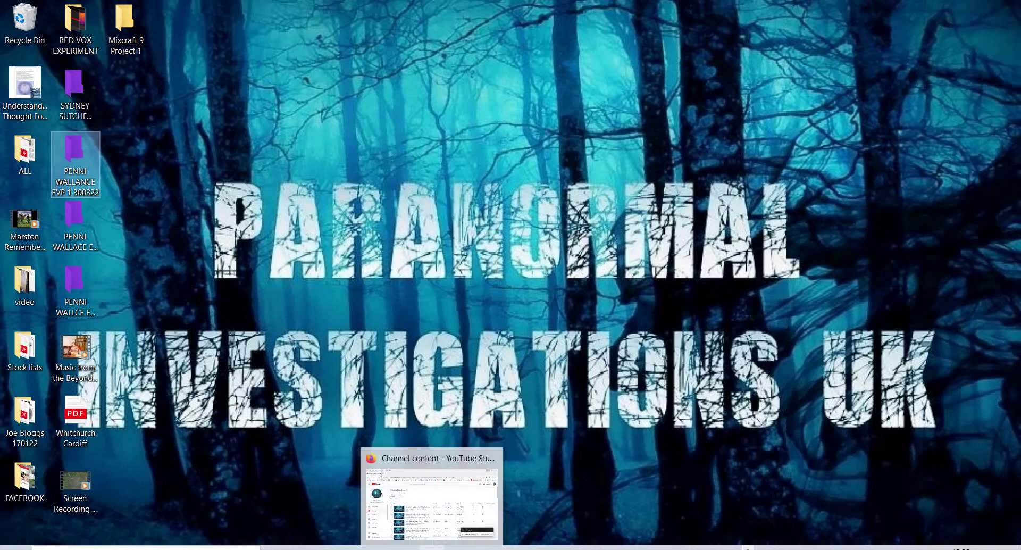
pyautogui.click(356, 548)
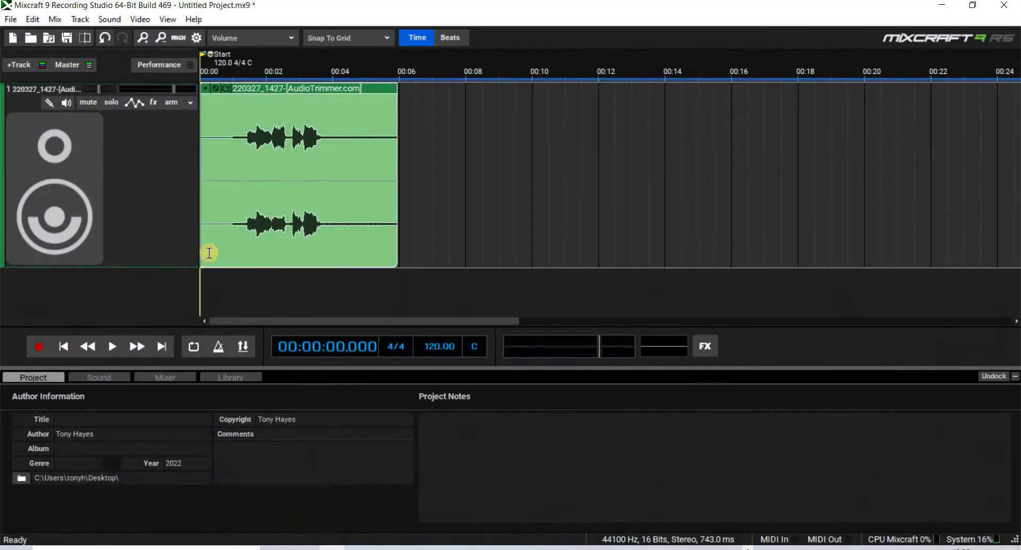
# - Turn on looping over the audio clip, start playback, and shorten the loop to end at about 1 second
pyautogui.click(194, 346)
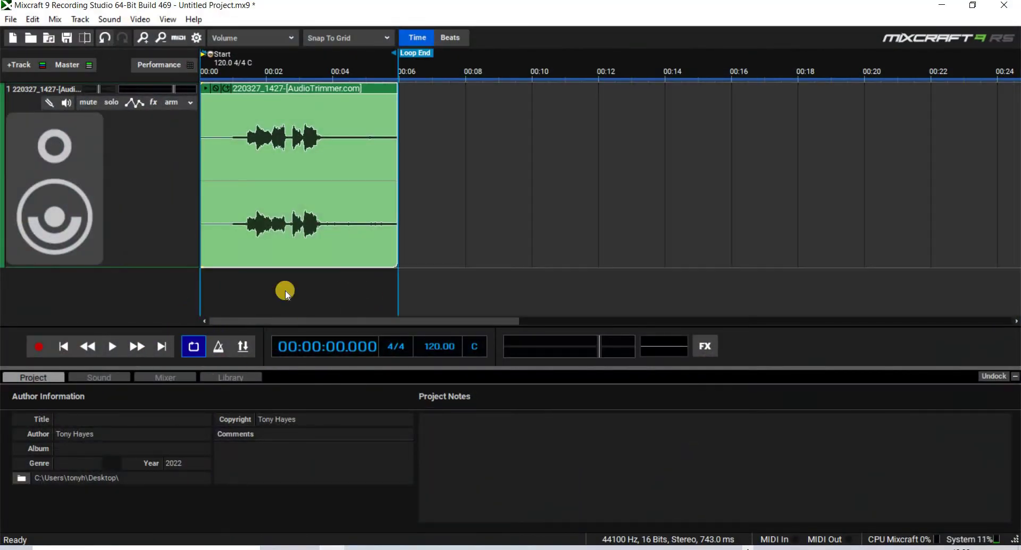
pyautogui.click(111, 348)
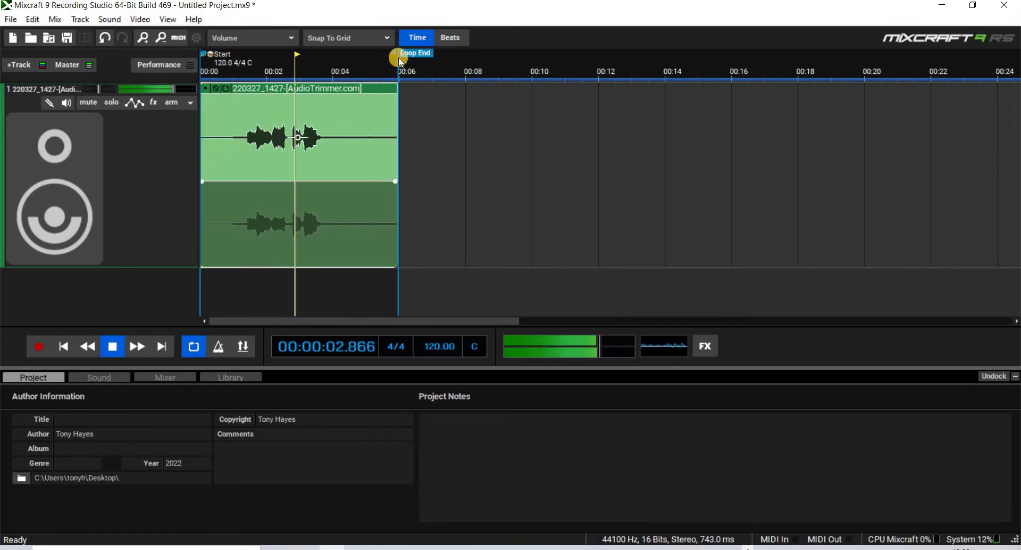
pyautogui.moveTo(386, 57); pyautogui.dragTo(229, 56)
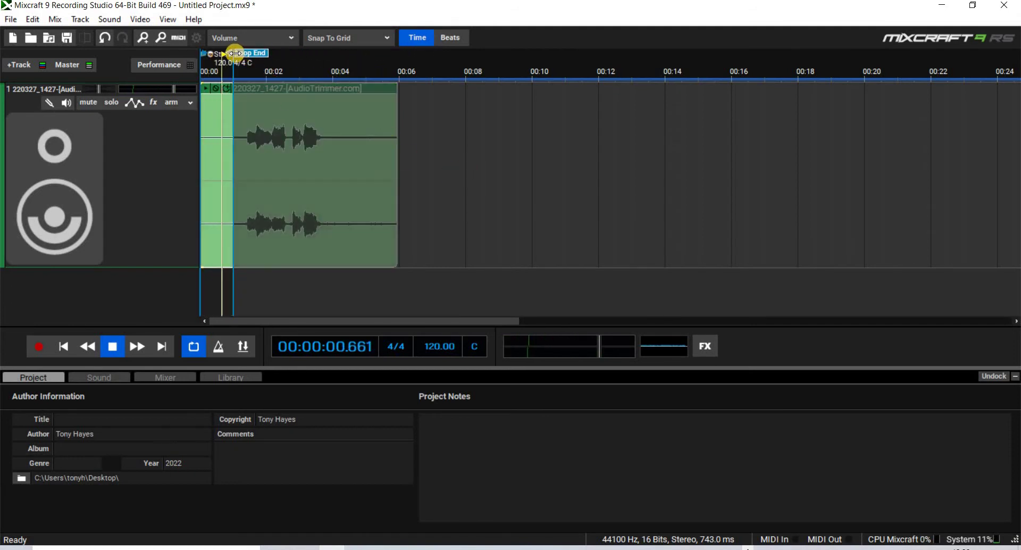
# - Loop playback from about 3.5 seconds to the clip's end at about 6 seconds, listen, and stop it
pyautogui.moveTo(283, 60); pyautogui.dragTo(396, 60)
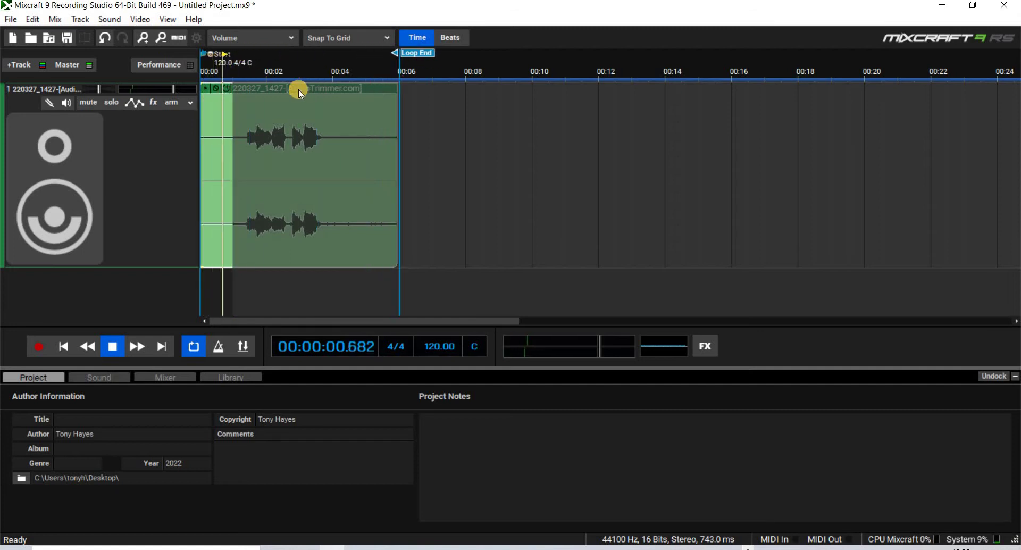
pyautogui.moveTo(208, 63)
pyautogui.mouseDown()
pyautogui.moveTo(199, 61)
pyautogui.moveTo(326, 79)
pyautogui.mouseUp()
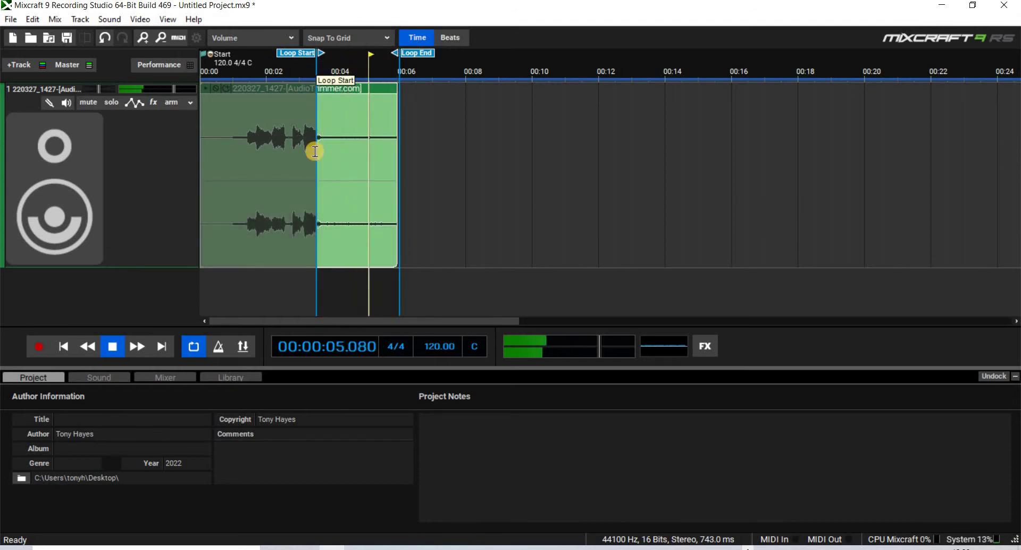
pyautogui.click(110, 345)
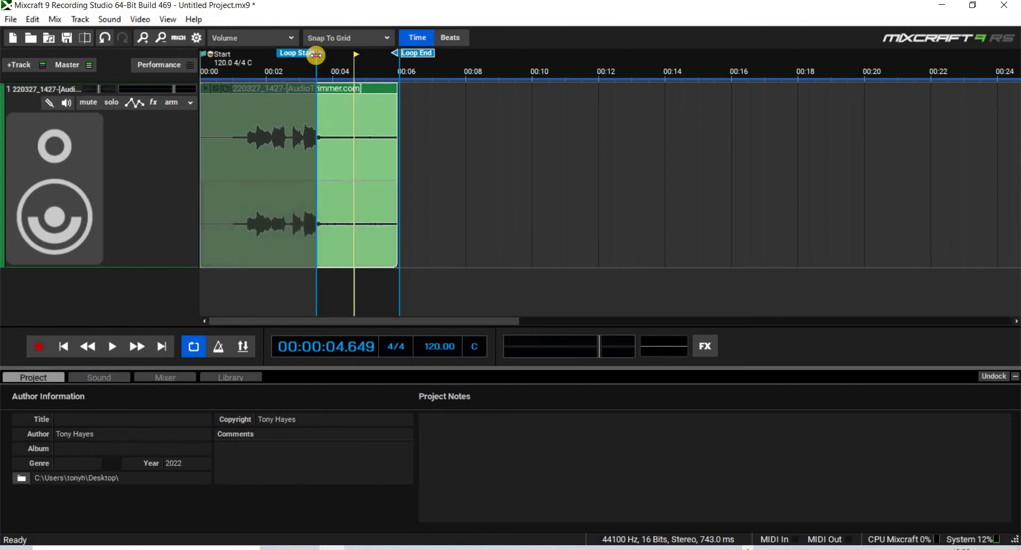
# - Loop and play the clip from its beginning, stop playback, and move the loop start to about 3.5 seconds
pyautogui.moveTo(318, 53); pyautogui.dragTo(200, 53)
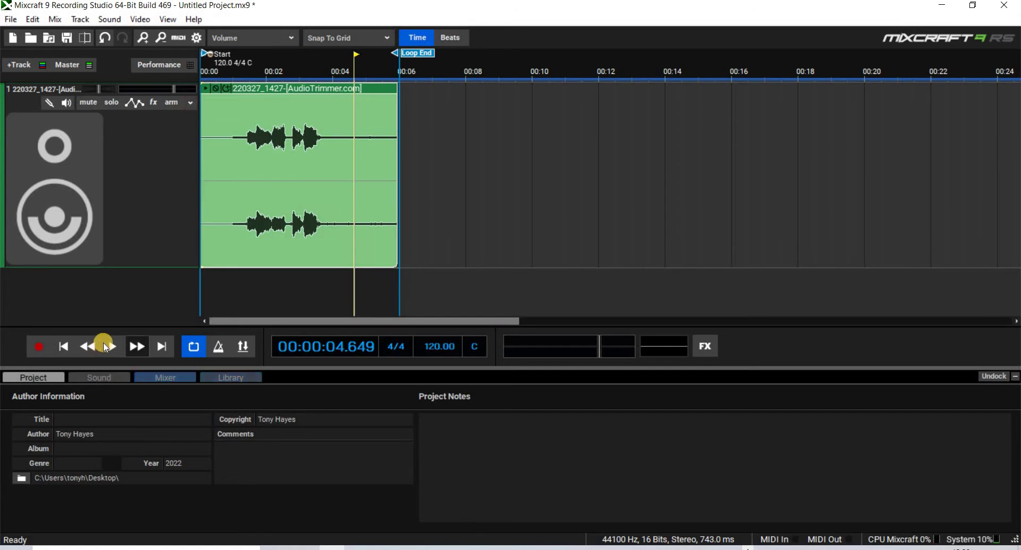
pyautogui.click(113, 347)
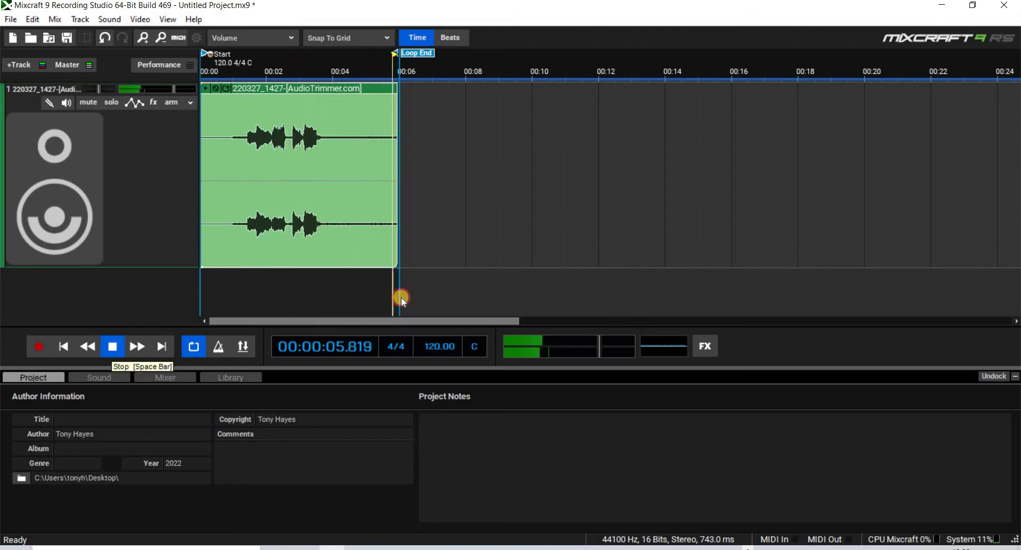
pyautogui.press('space')
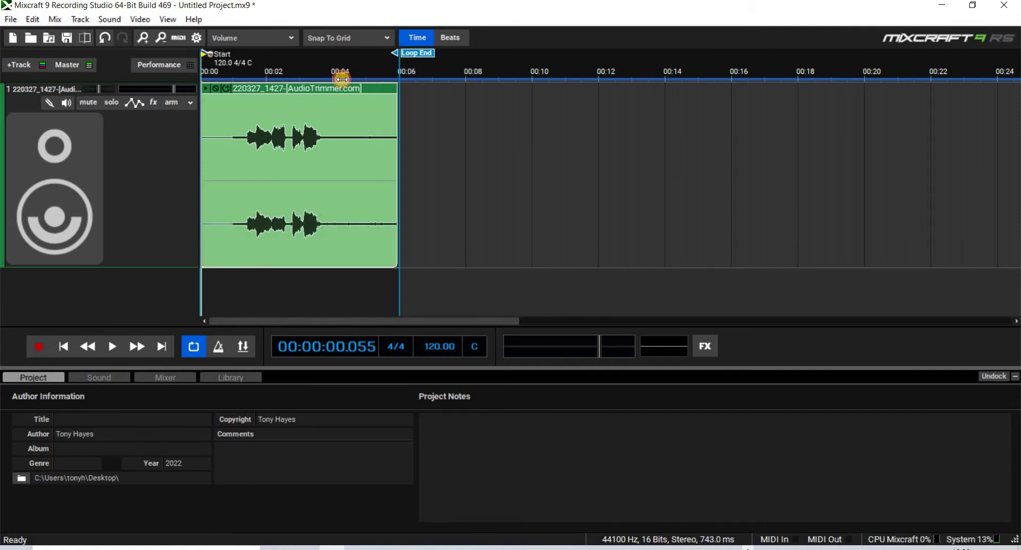
pyautogui.moveTo(341, 79); pyautogui.dragTo(309, 90)
# - Open the Evp Review 1 PDF from the recording's desktop folder, read the email, and close the PDF and folder
pyautogui.click(237, 246)
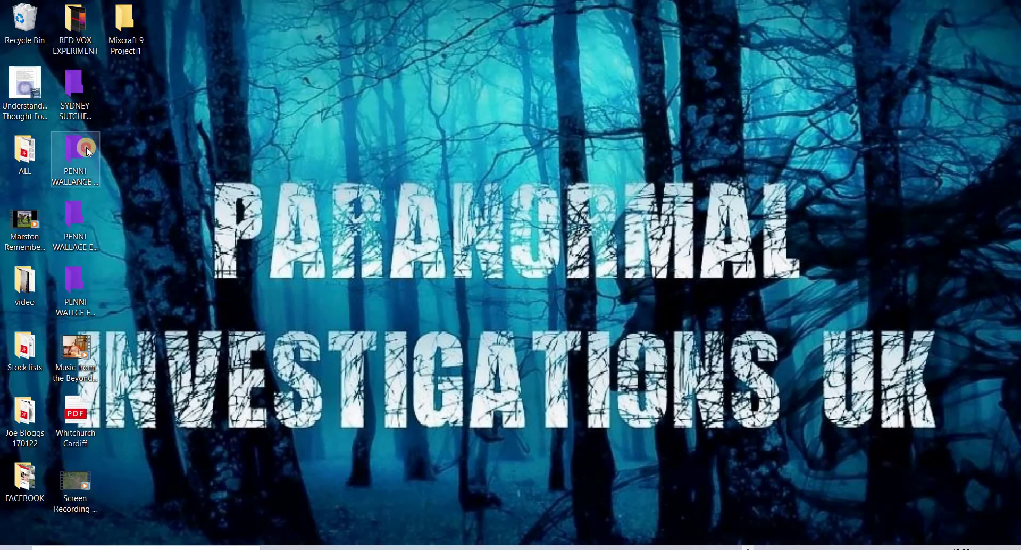
pyautogui.doubleClick(88, 152)
pyautogui.click(371, 186)
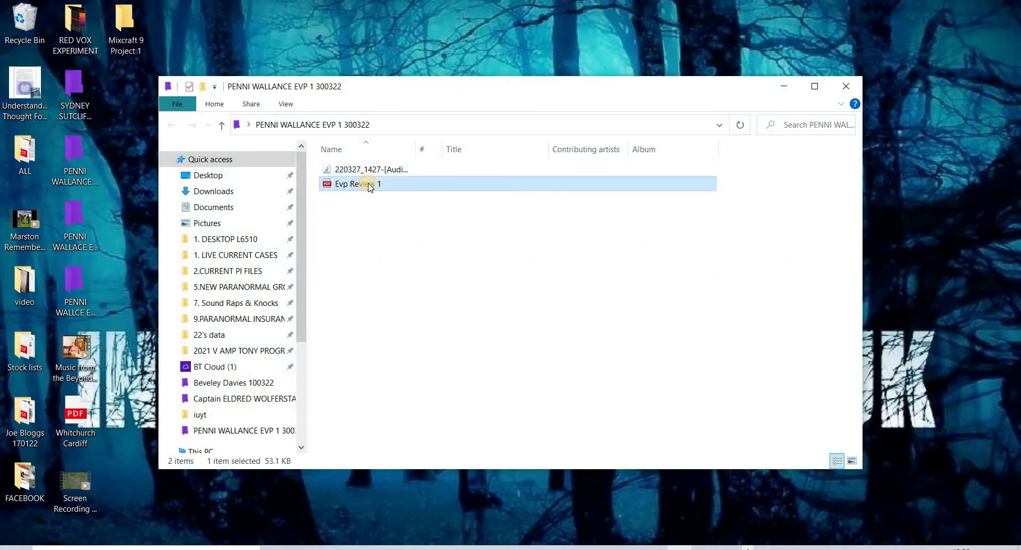
pyautogui.doubleClick(371, 186)
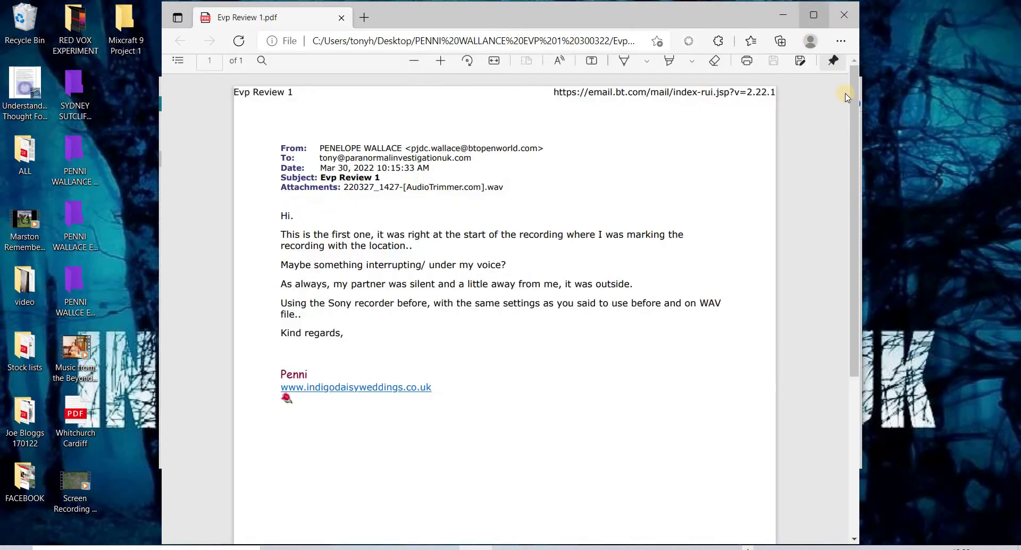
pyautogui.scroll(-2, 862, 312)
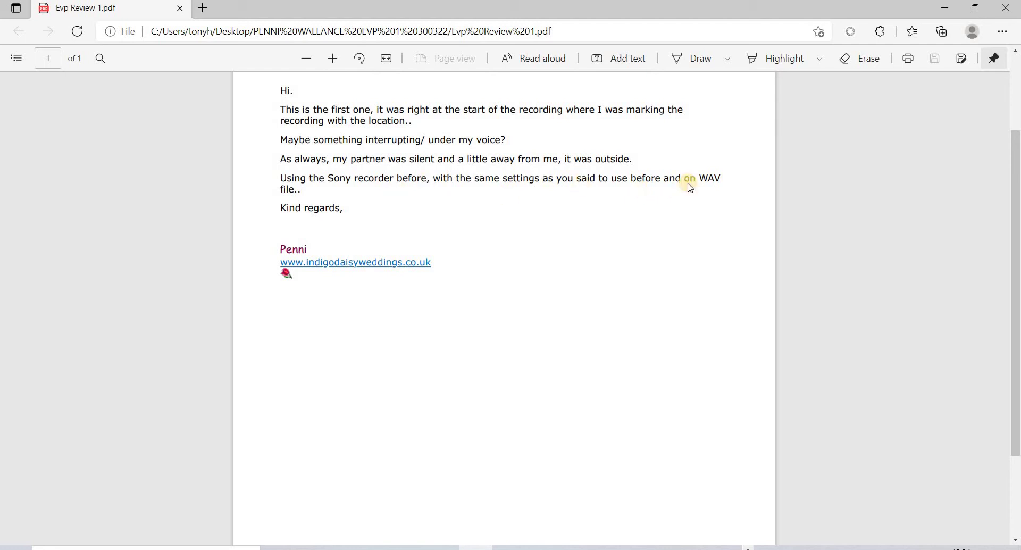
pyautogui.click(1009, 11)
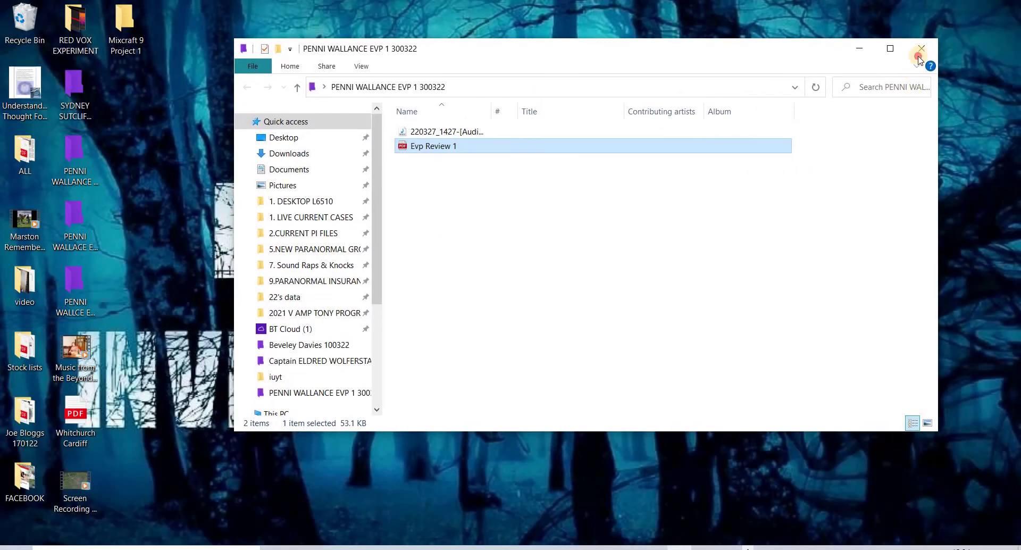
pyautogui.click(919, 52)
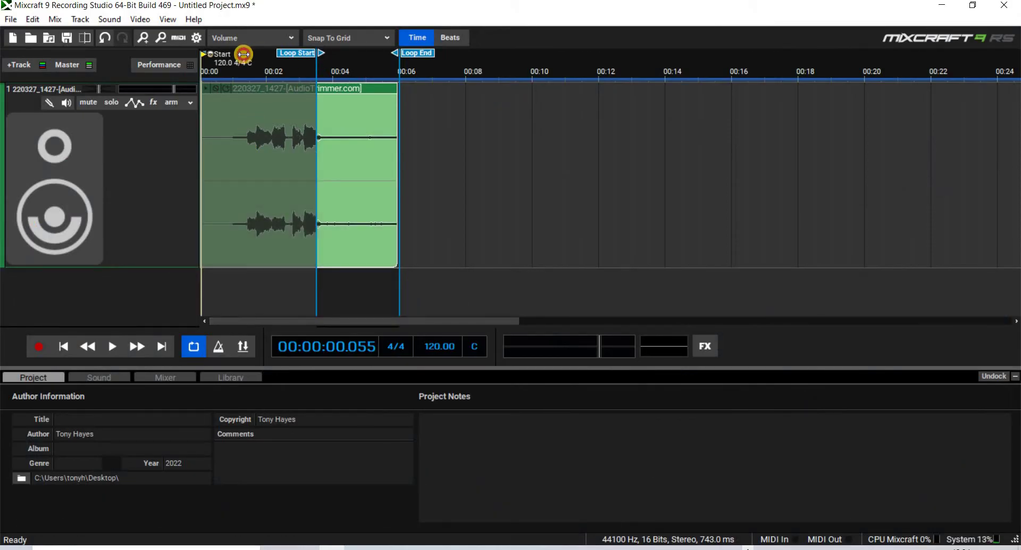
# - Set the loop start to about 1 second, play the looped section, and return the loop start to the clip's beginning
pyautogui.moveTo(243, 54); pyautogui.dragTo(233, 54)
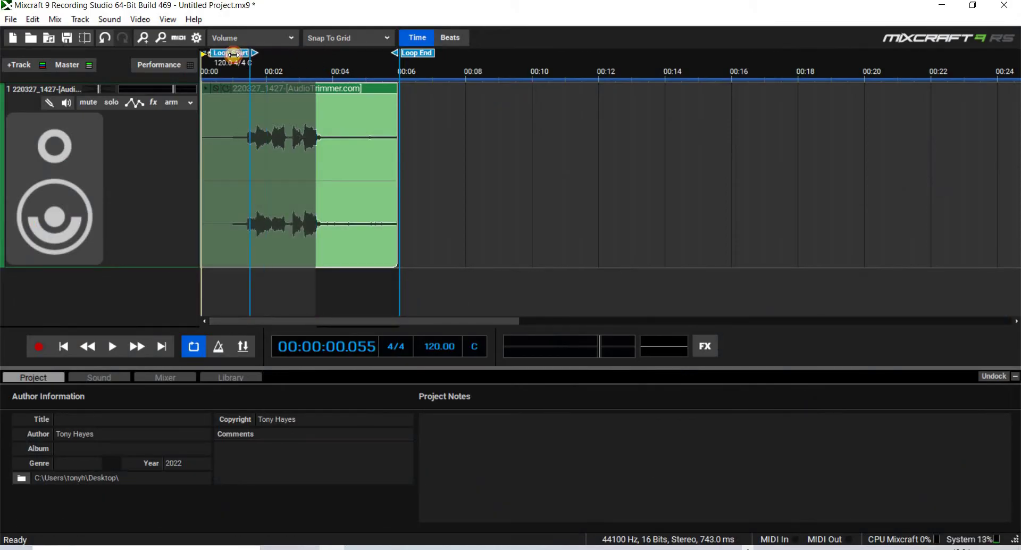
pyautogui.click(111, 349)
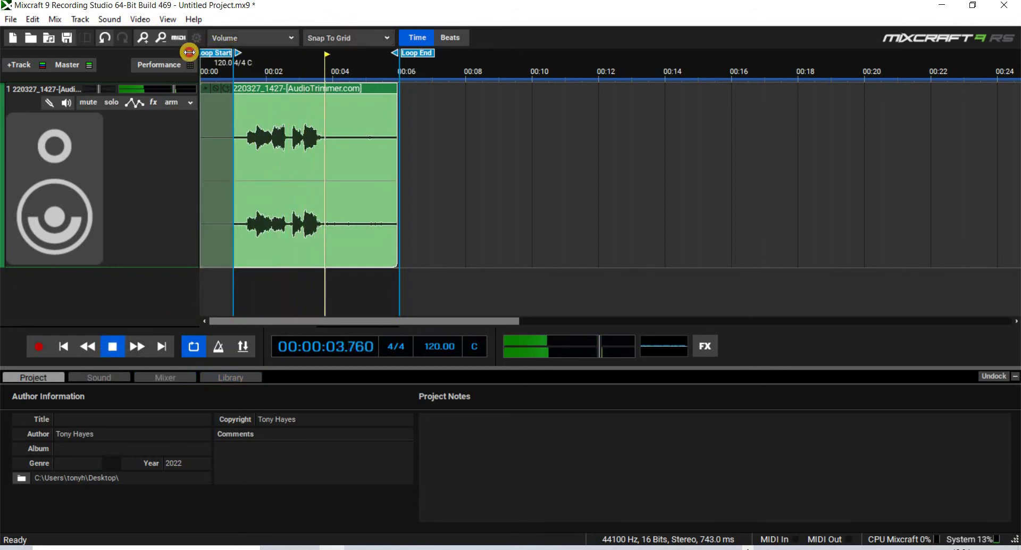
pyautogui.moveTo(232, 52); pyautogui.dragTo(201, 53)
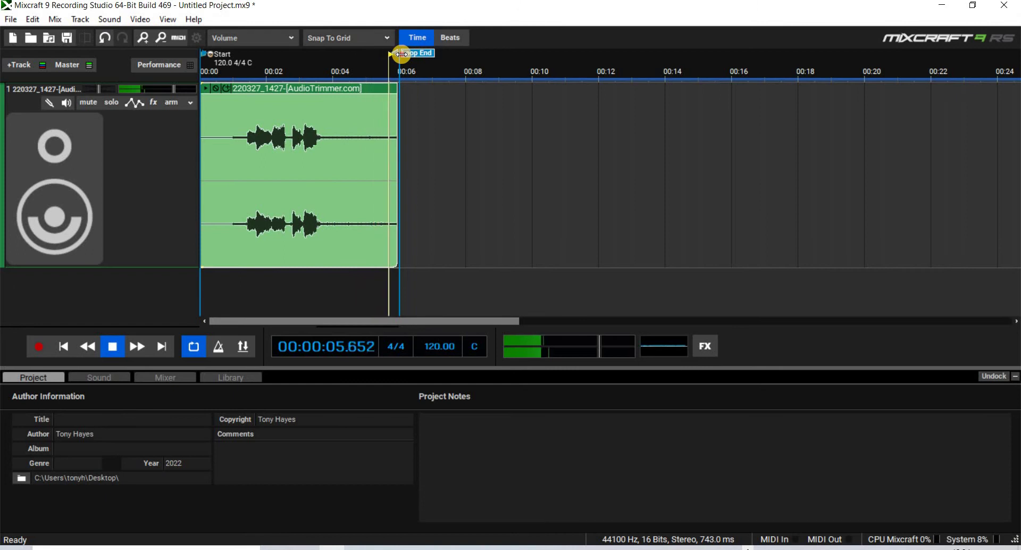
# - Loop the clip's first second, also try ending the loop at about 1.5 seconds, return it to 1 second, and stop playback
pyautogui.moveTo(405, 53)
pyautogui.mouseDown()
pyautogui.moveTo(263, 55)
pyautogui.moveTo(233, 71)
pyautogui.mouseUp()
pyautogui.click(312, 139)
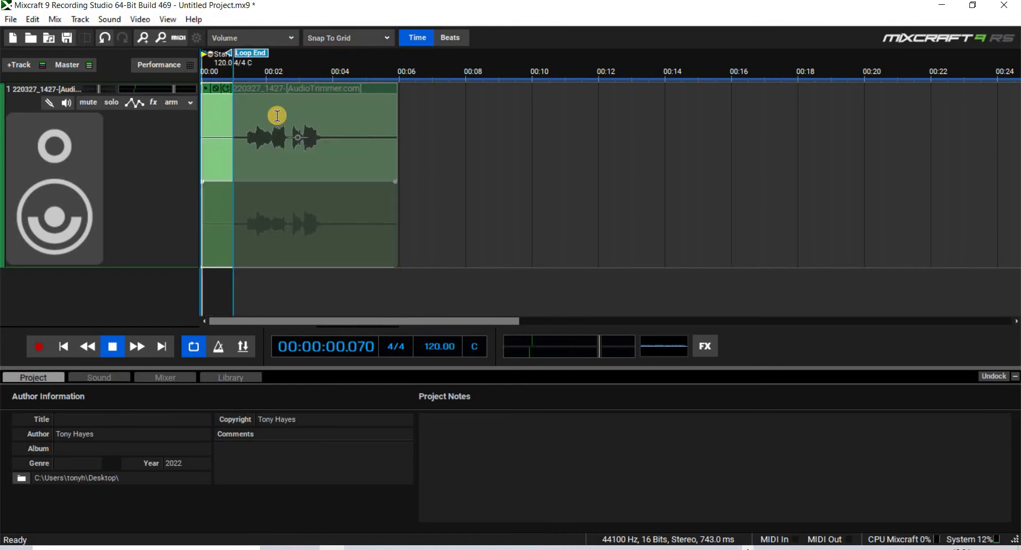
pyautogui.click(237, 52)
pyautogui.moveTo(237, 51); pyautogui.dragTo(247, 71)
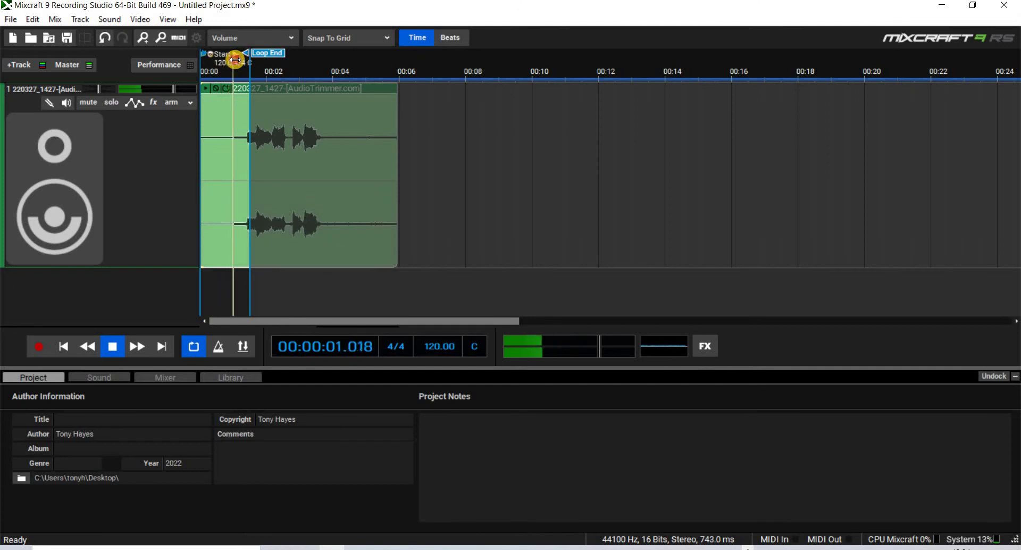
pyautogui.moveTo(235, 60); pyautogui.dragTo(219, 59)
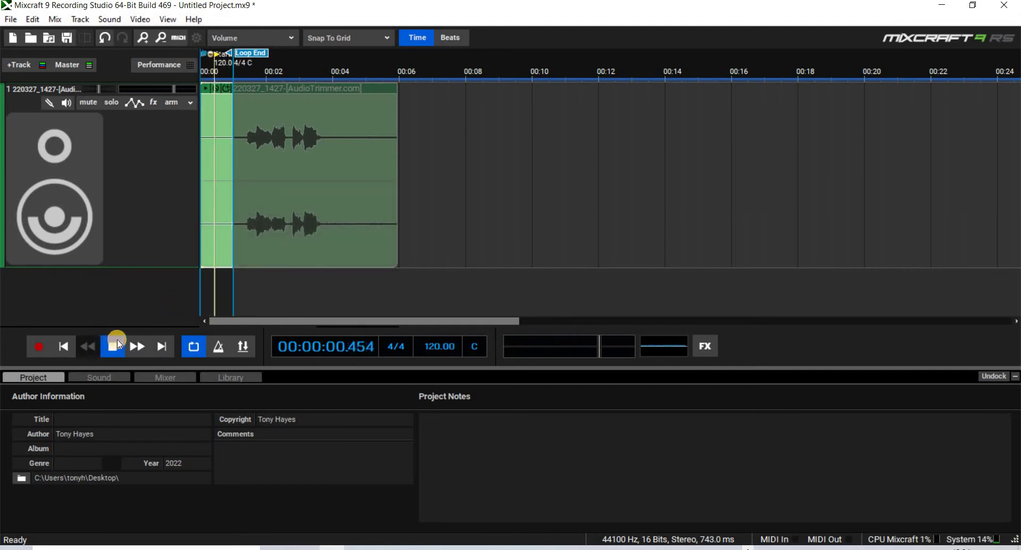
pyautogui.press('space')
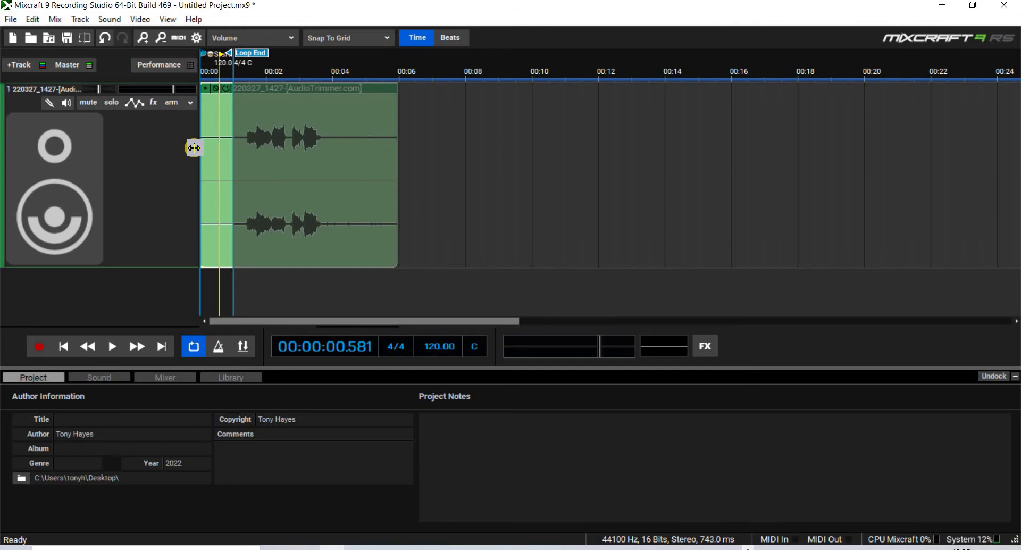
# - Replay the clip's first second, stop playback, and extend the loop end to the clip's end at about 6 seconds
pyautogui.click(381, 172)
pyautogui.click(116, 351)
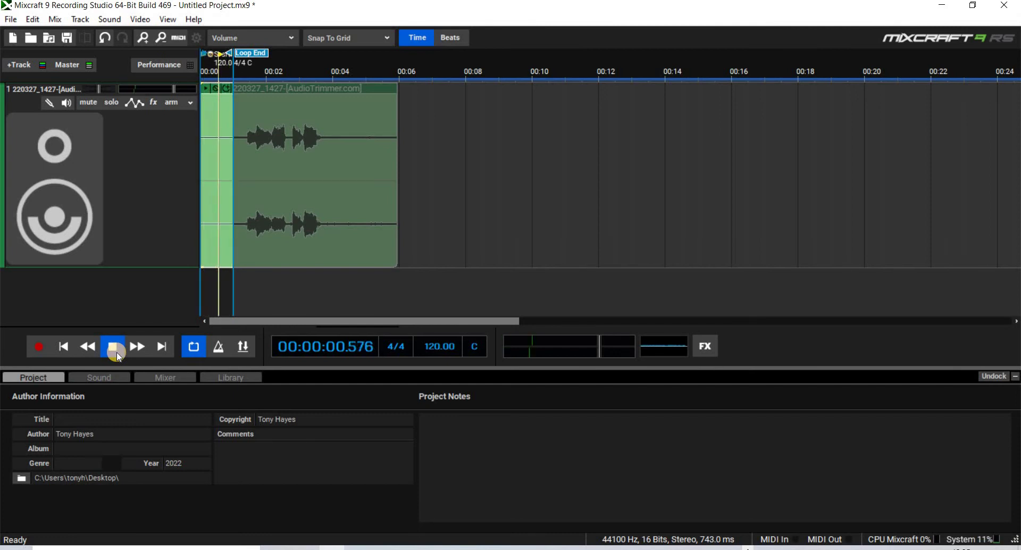
pyautogui.press('space')
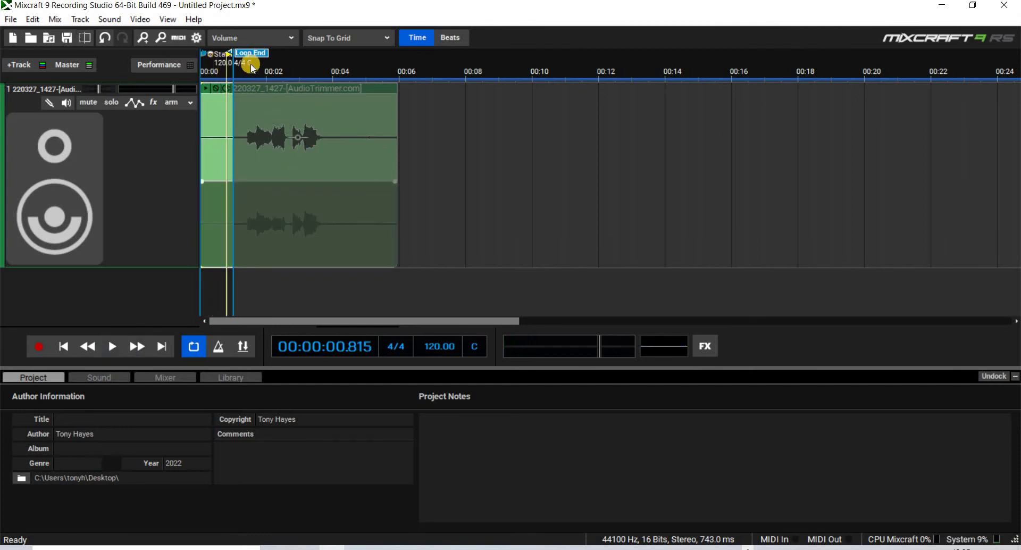
pyautogui.moveTo(239, 53); pyautogui.dragTo(290, 53)
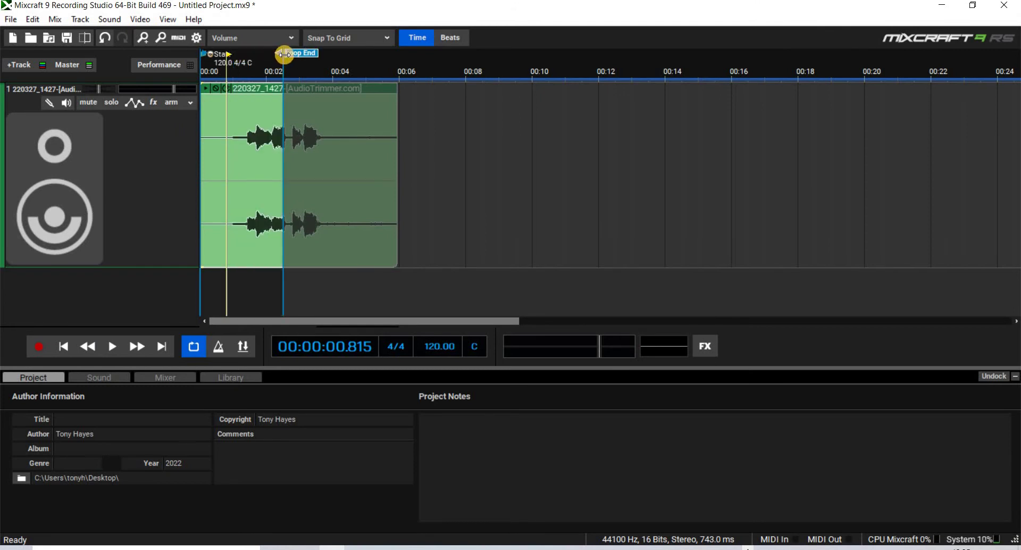
pyautogui.moveTo(359, 69); pyautogui.dragTo(398, 72)
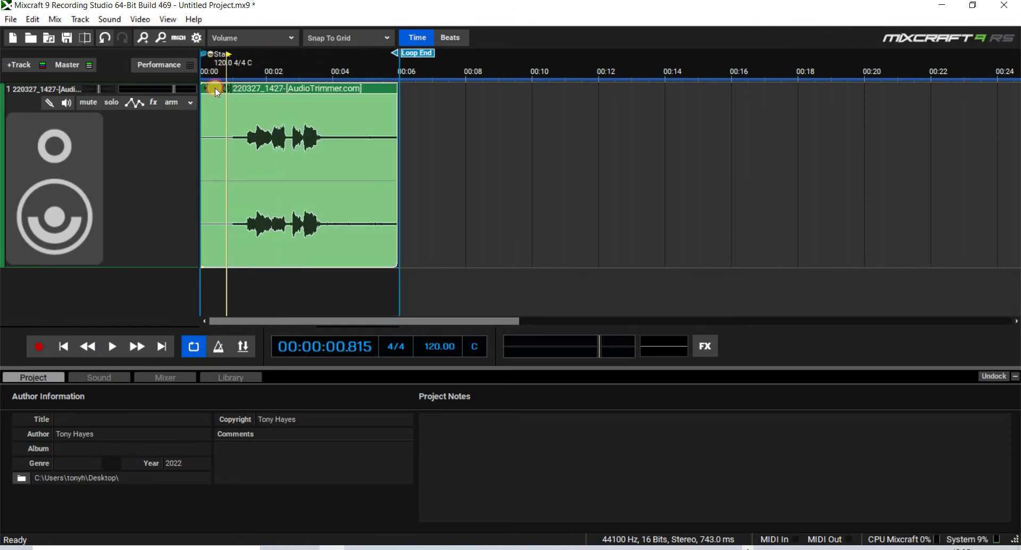
# - Return the playhead to the clip's beginning, set the loop start to about 3.5 seconds, and play the looped section
pyautogui.click(209, 66)
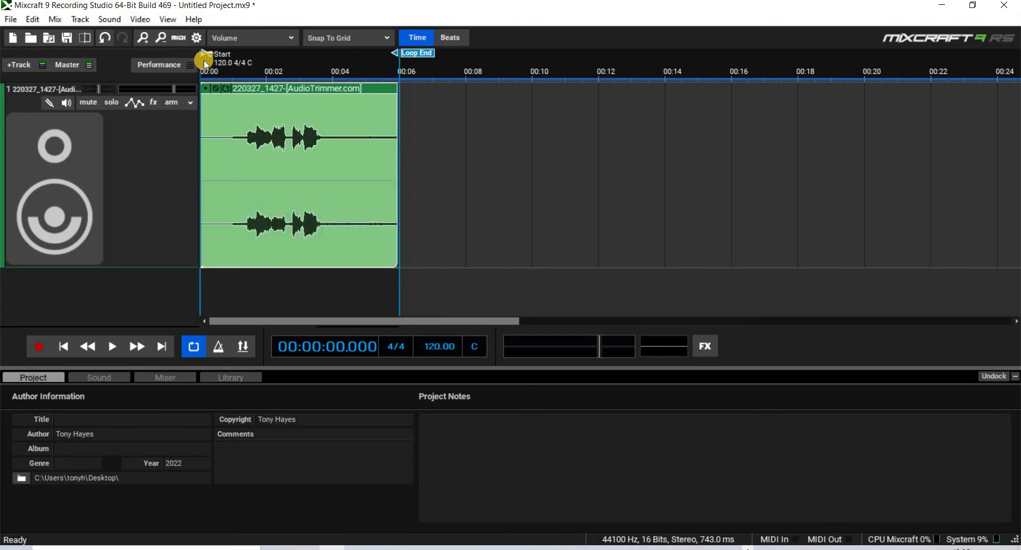
pyautogui.moveTo(203, 55); pyautogui.dragTo(320, 77)
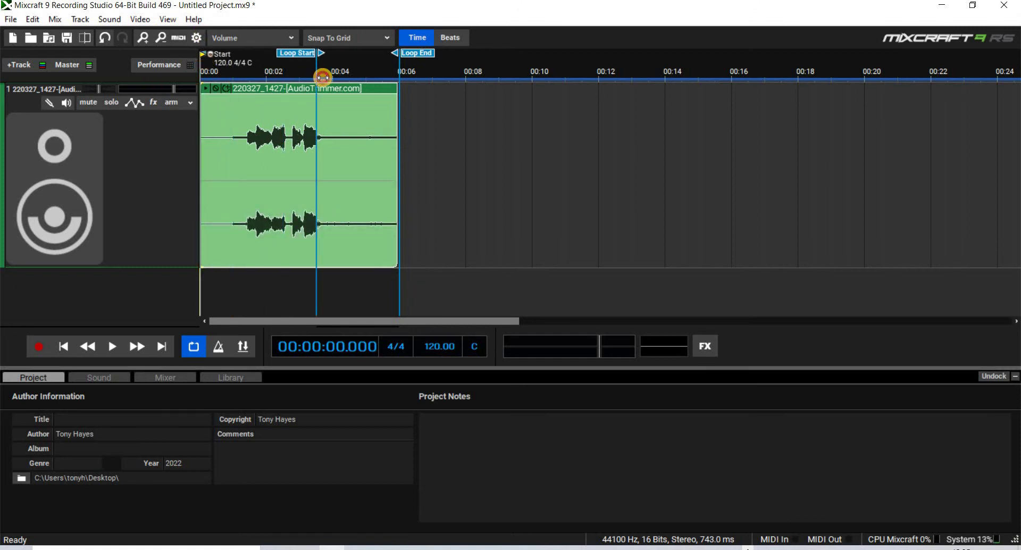
pyautogui.click(121, 347)
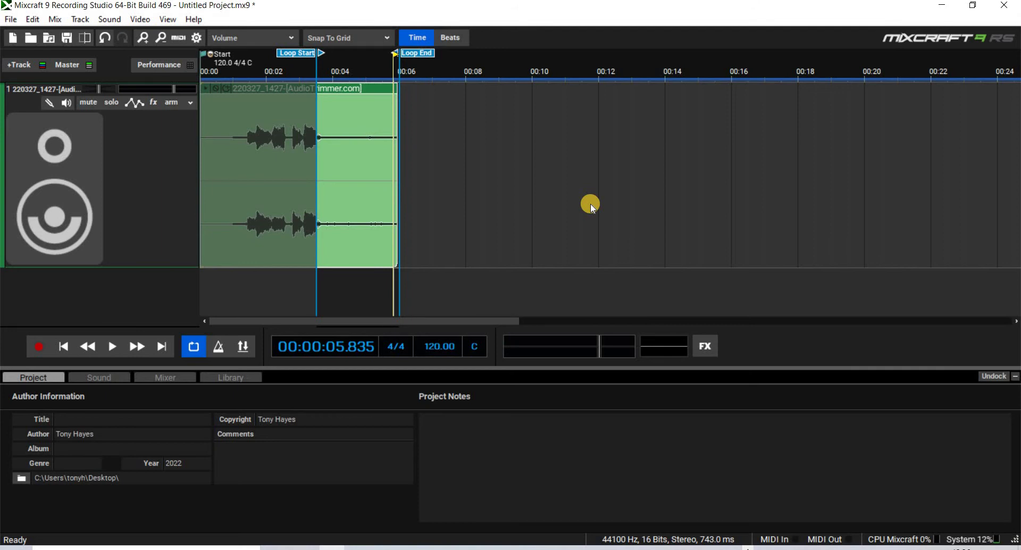
# - Switch to WavePad and load the original 220327_1427 audio recording from its desktop folder
pyautogui.click(941, 8)
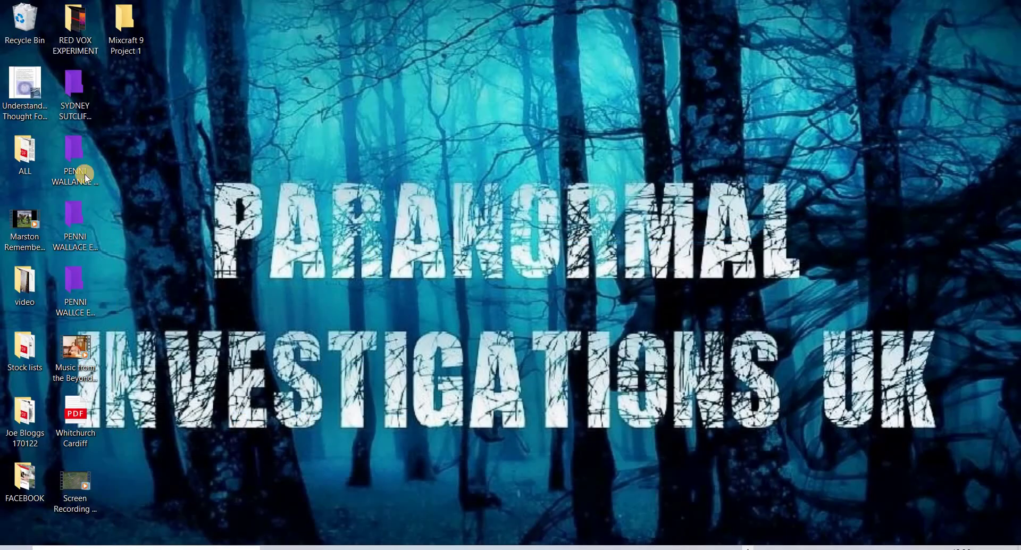
pyautogui.click(86, 150)
pyautogui.doubleClick(86, 153)
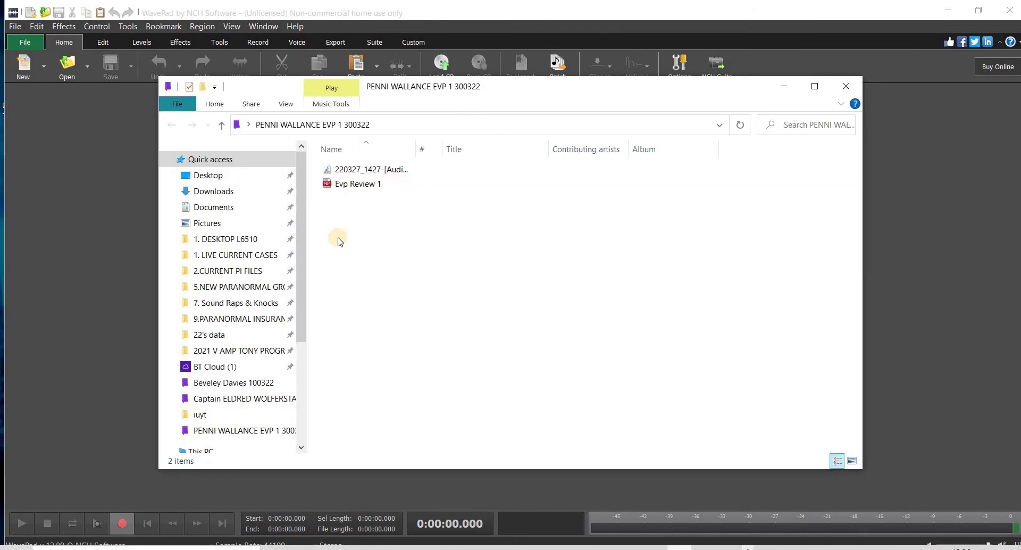
pyautogui.moveTo(527, 91); pyautogui.dragTo(719, 170)
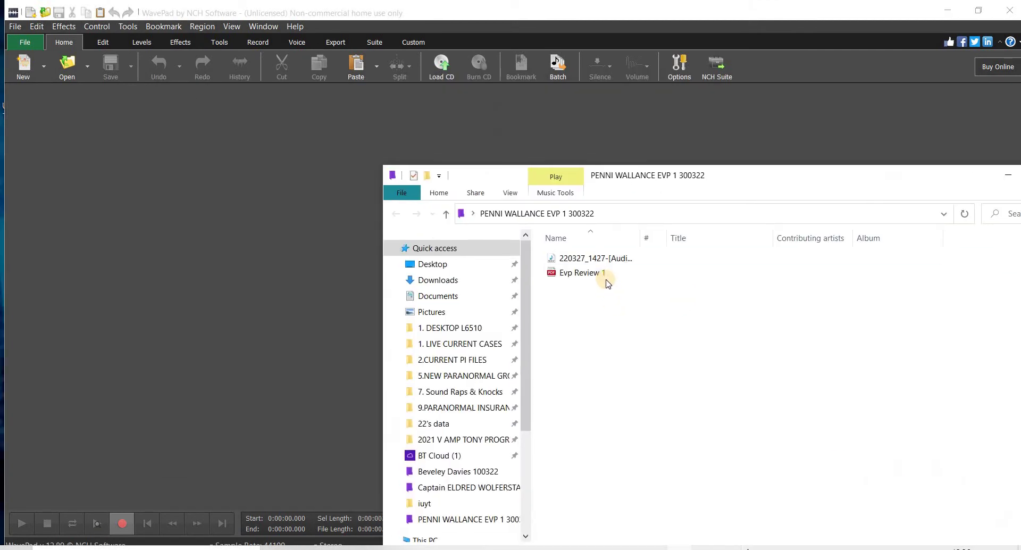
pyautogui.click(562, 274)
pyautogui.moveTo(595, 259); pyautogui.dragTo(334, 203)
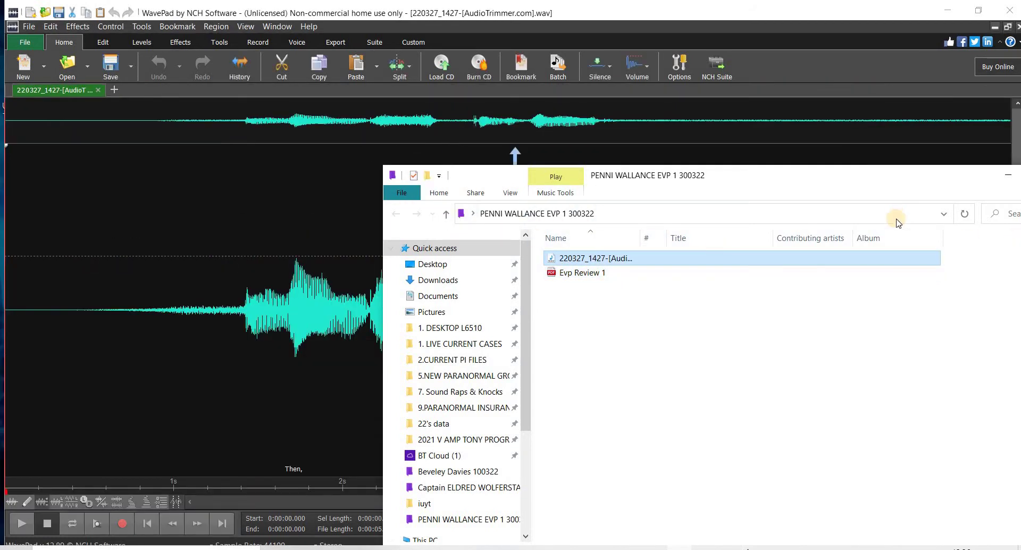
pyautogui.moveTo(886, 179); pyautogui.dragTo(687, 265)
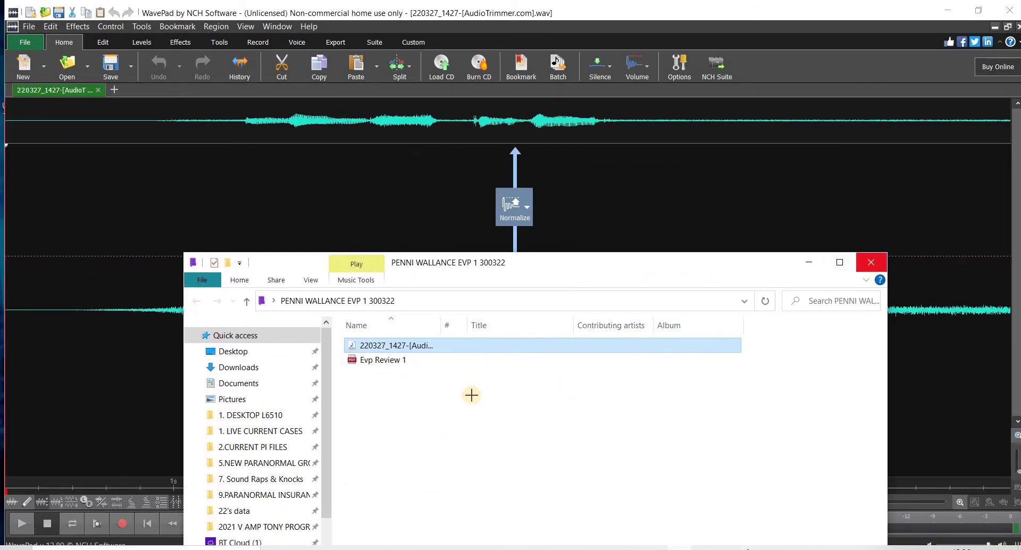
pyautogui.hotkey('alt', 'Tab')
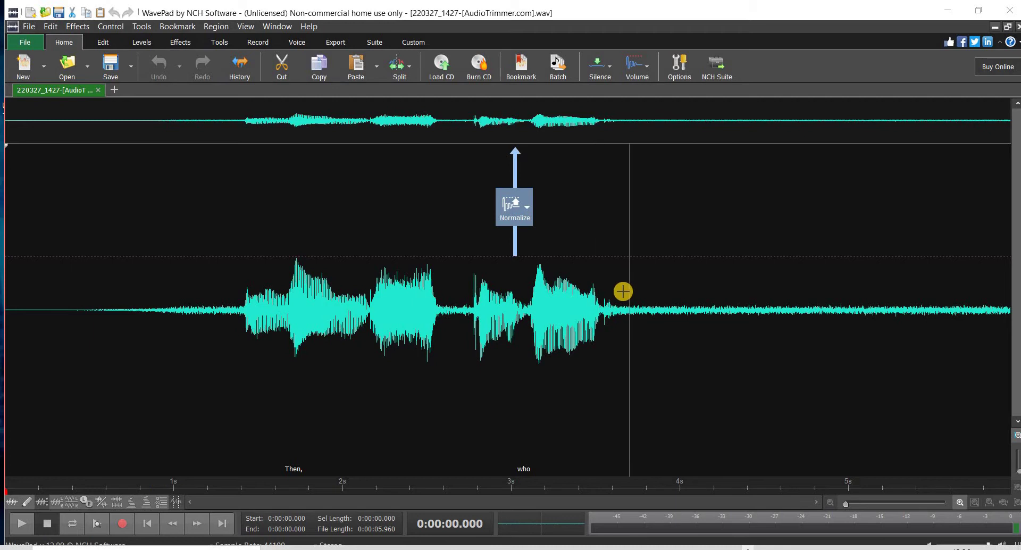
# - Grab a noise sample for spectral subtraction from the quiet section between about 3.7 and 5.2 seconds
pyautogui.moveTo(622, 292); pyautogui.dragTo(875, 292)
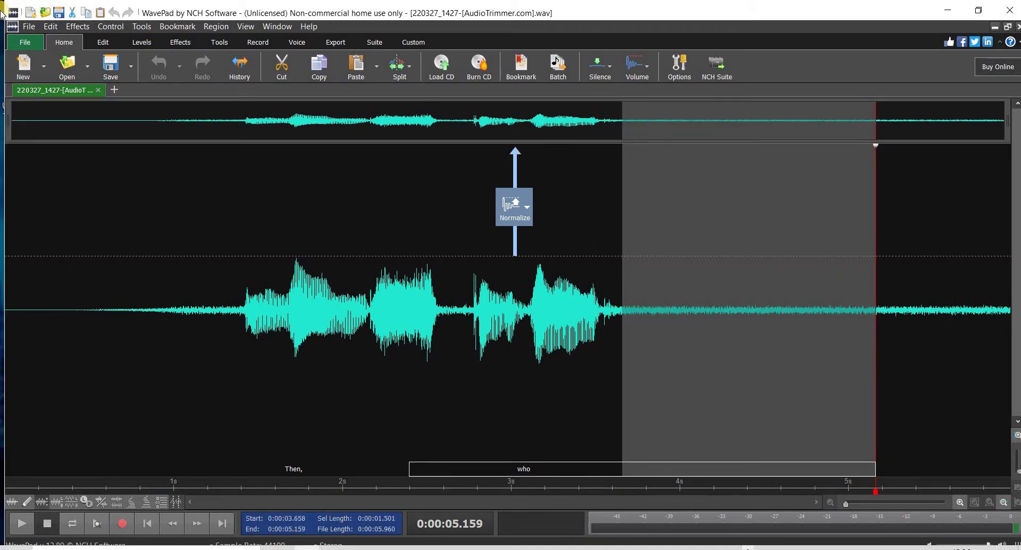
pyautogui.click(50, 26)
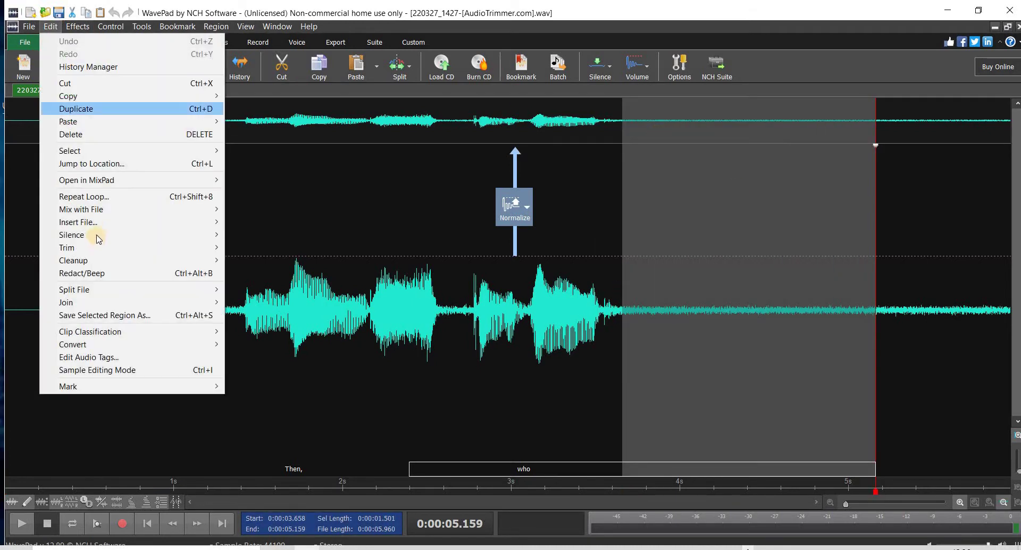
pyautogui.moveTo(99, 239)
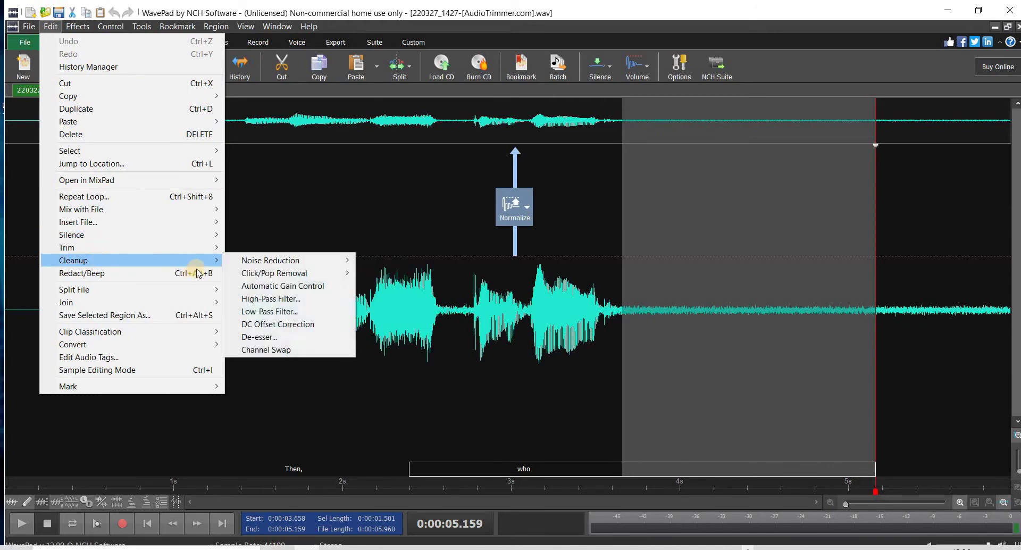
pyautogui.moveTo(187, 258)
pyautogui.moveTo(242, 260)
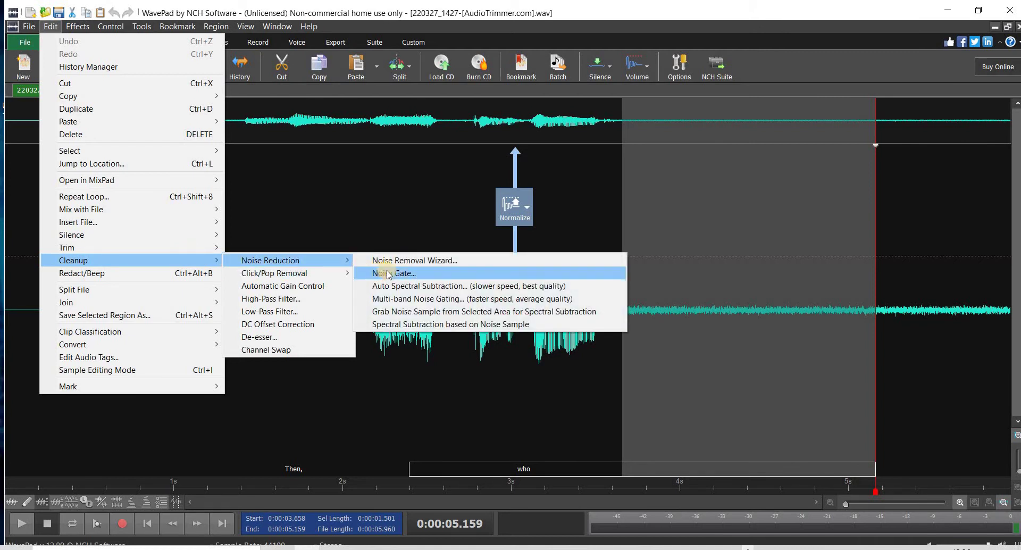
pyautogui.click(402, 311)
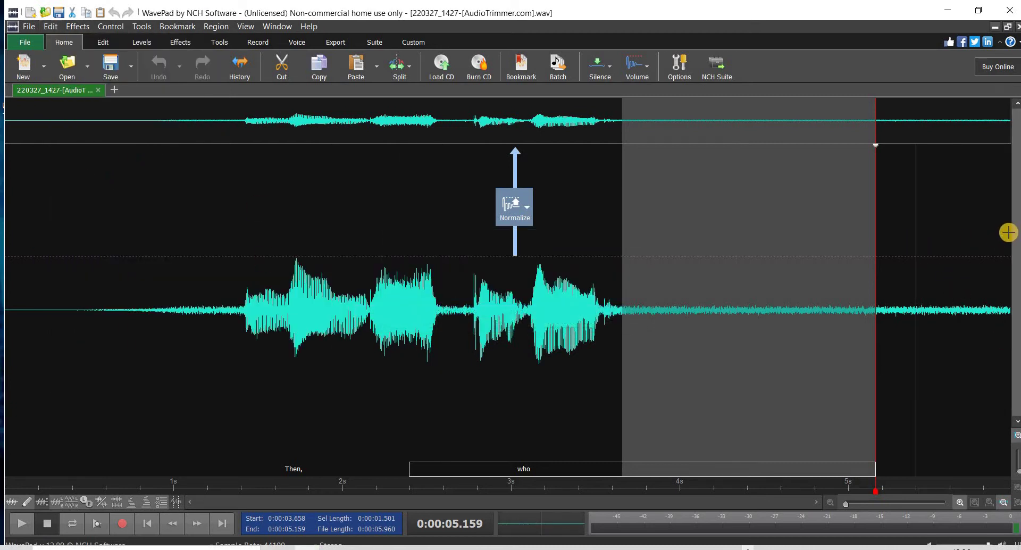
# - Apply Auto Spectral Subtraction to virtually the entire clip with a 50% silence-to-audio proportion, and play the result
pyautogui.moveTo(1007, 228); pyautogui.dragTo(819, 234)
pyautogui.moveTo(8, 218); pyautogui.dragTo(5, 213)
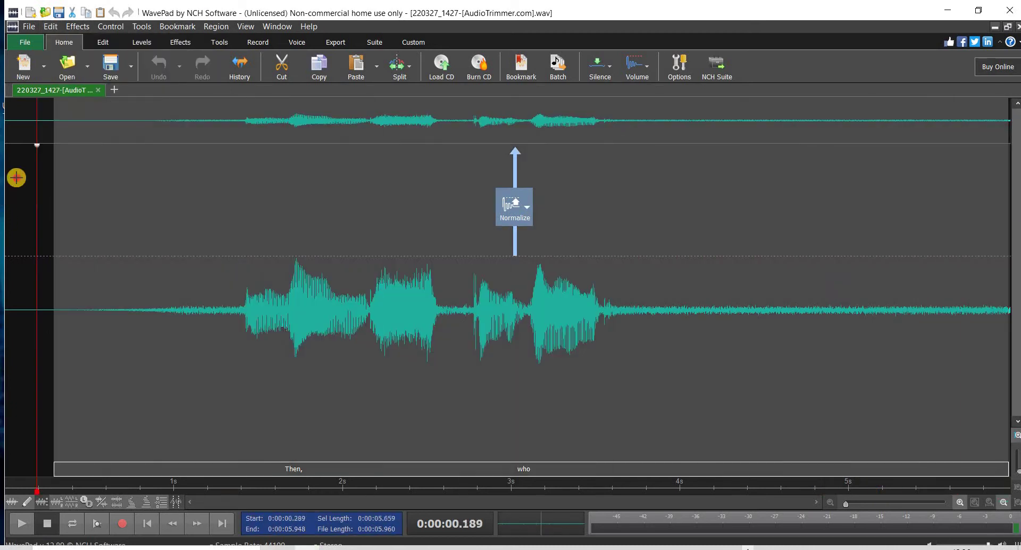
pyautogui.click(51, 26)
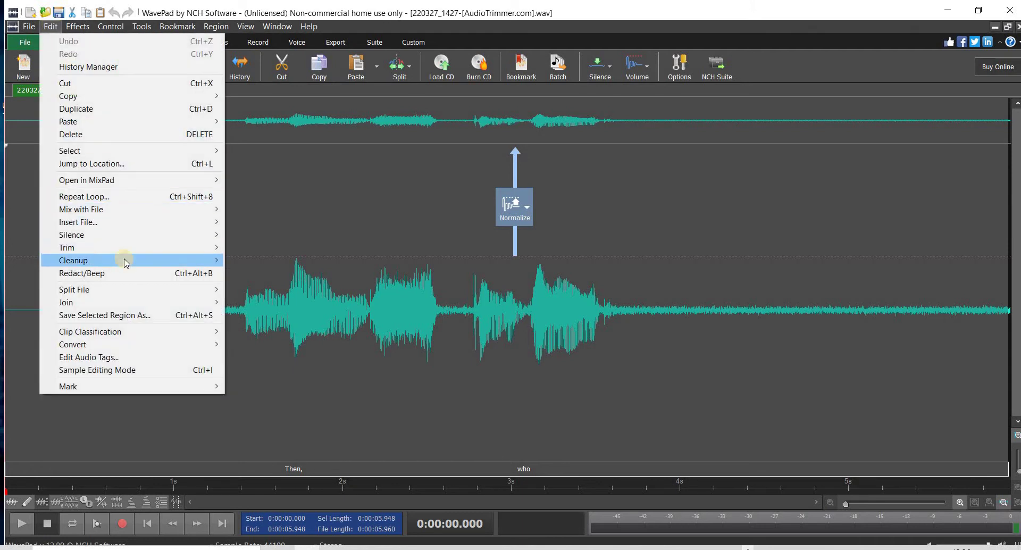
pyautogui.moveTo(126, 261)
pyautogui.moveTo(325, 261)
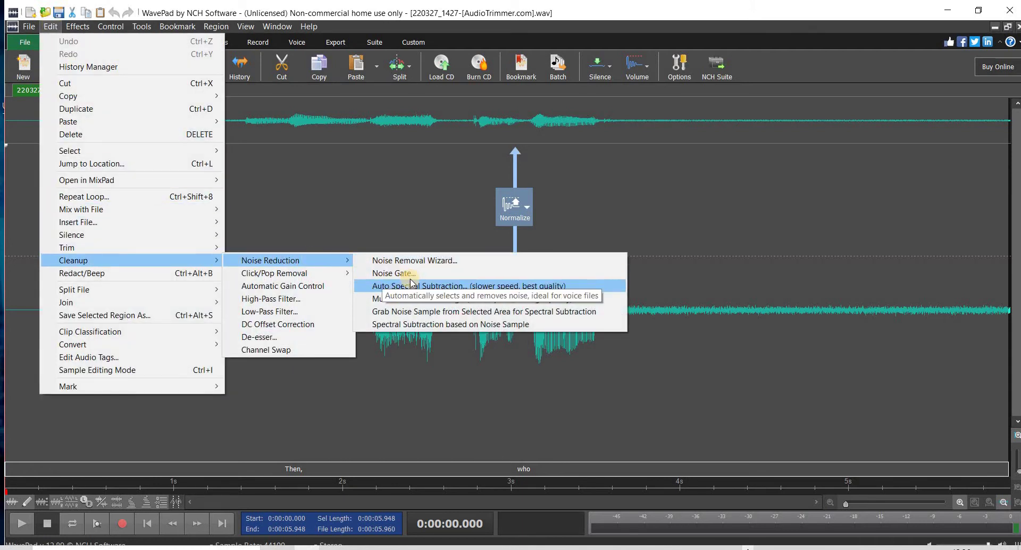
pyautogui.click(432, 286)
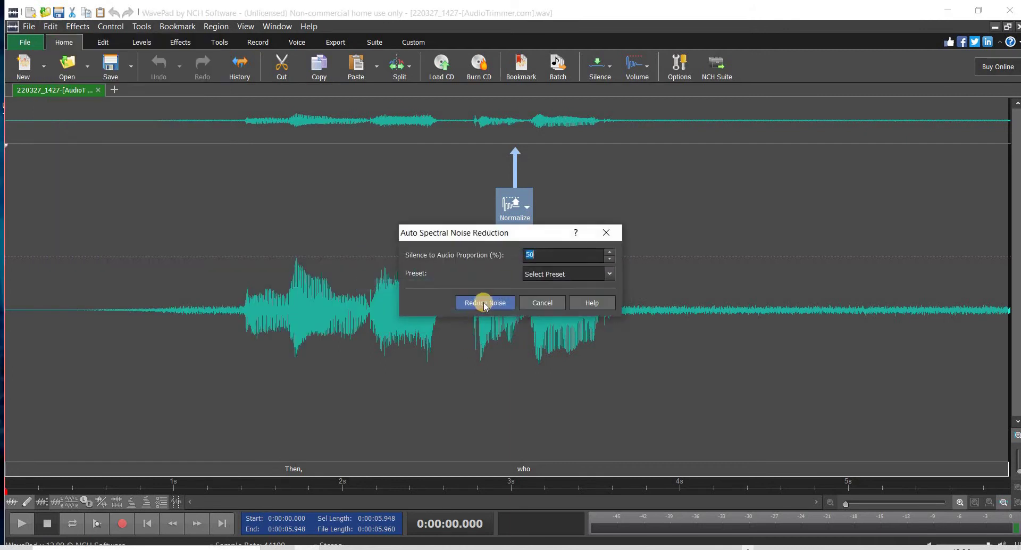
pyautogui.click(482, 301)
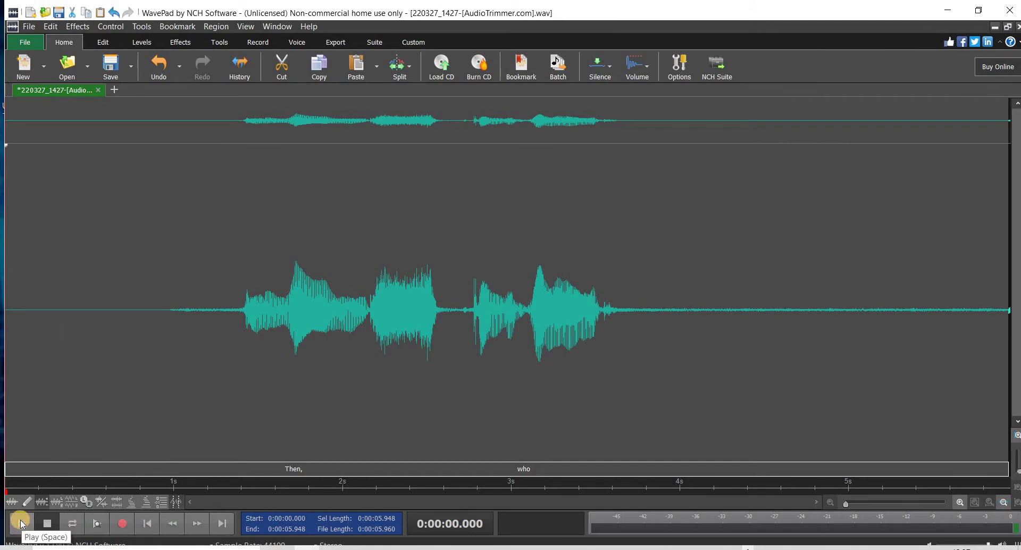
pyautogui.click(22, 523)
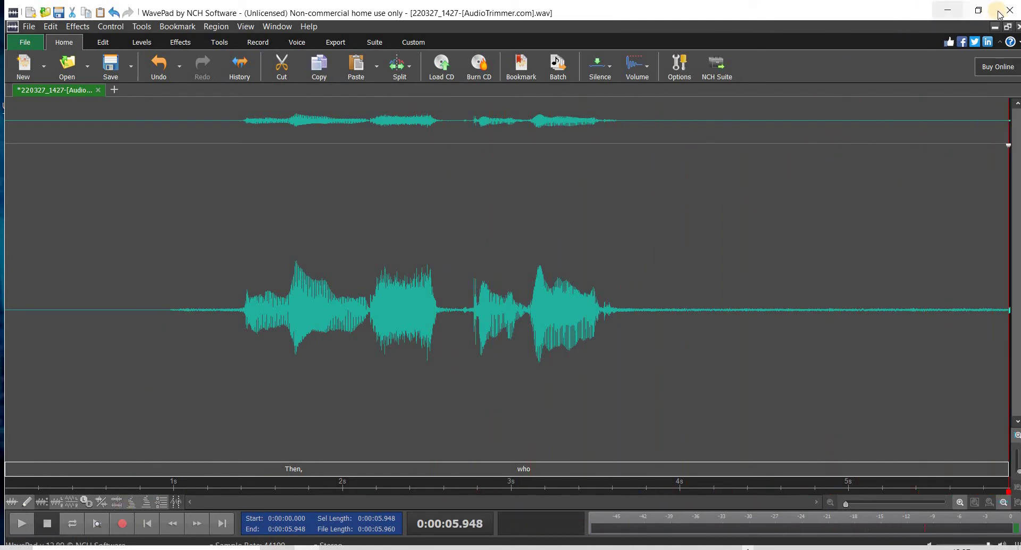
# - Save the audio to the desktop as a Wave file named "cleaned up evp 1" with the default encoder options, and close WavePad
pyautogui.click(27, 26)
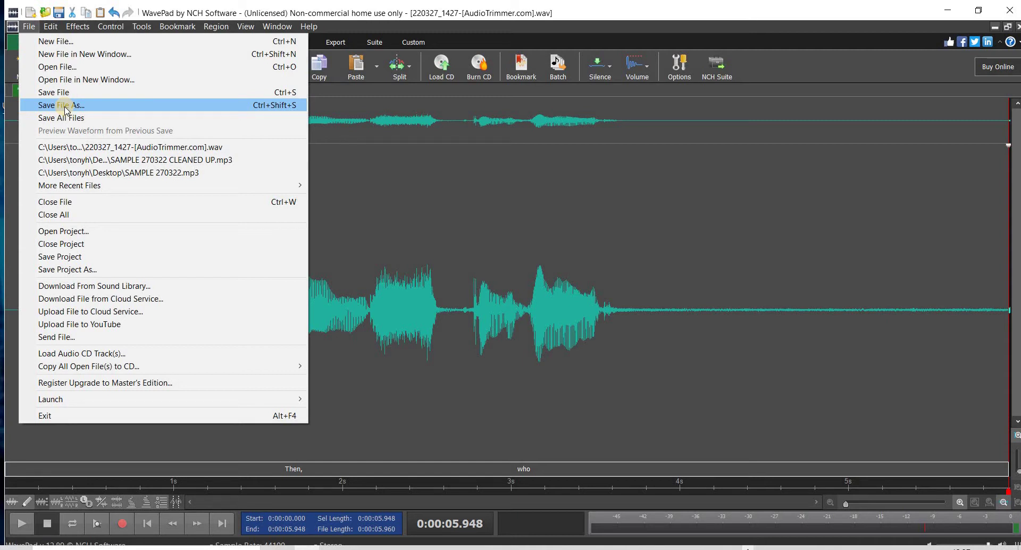
pyautogui.press('Return')
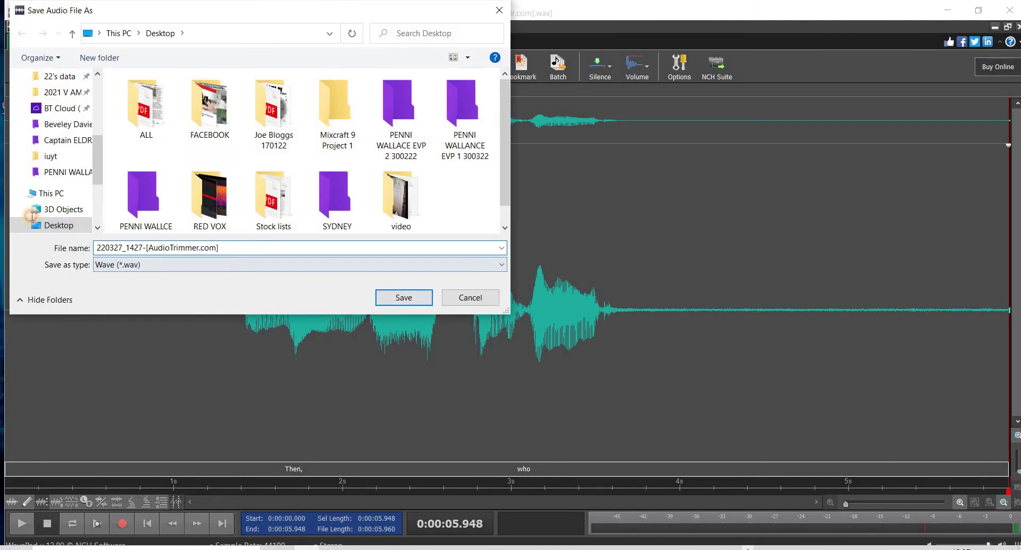
pyautogui.write('cleaned up evp 1')
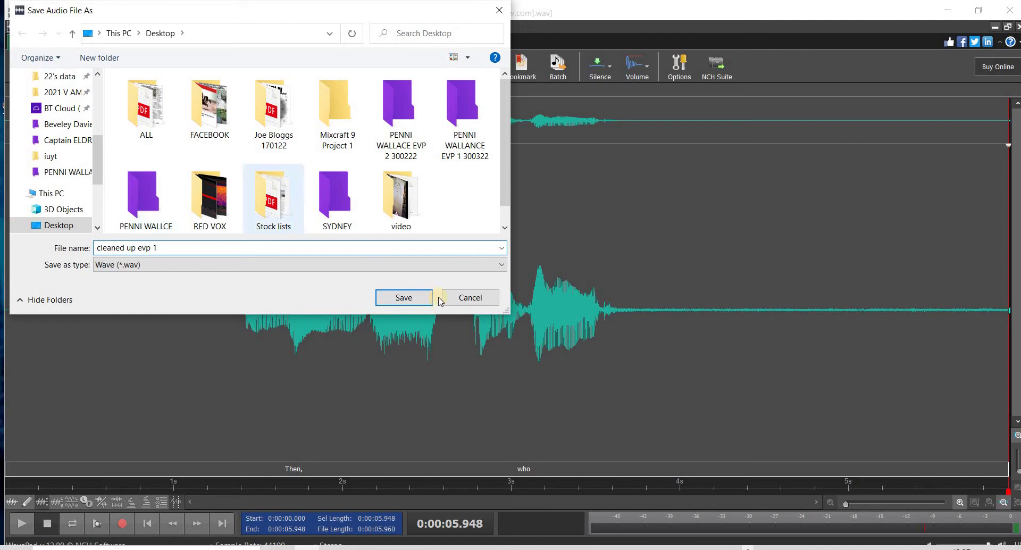
pyautogui.click(404, 297)
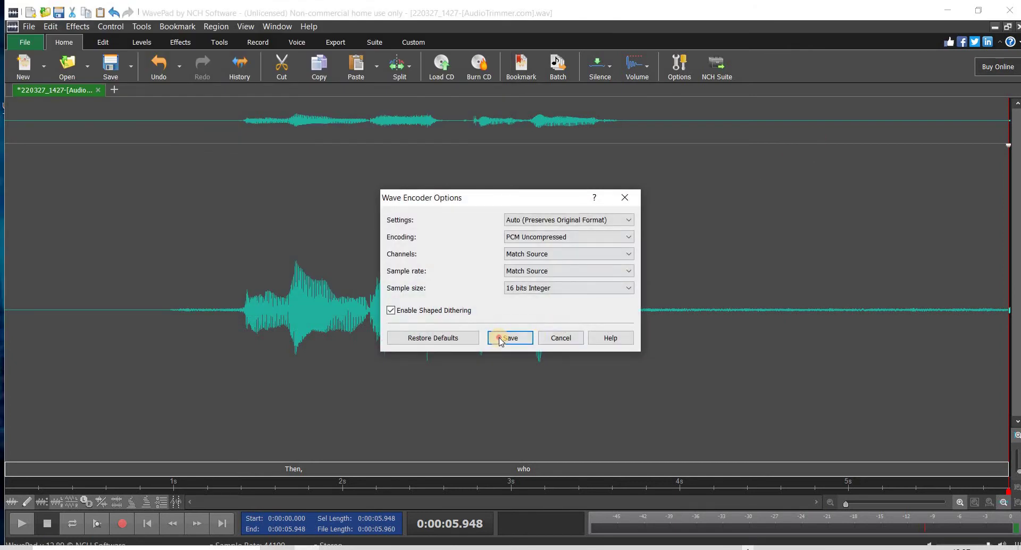
pyautogui.click(500, 338)
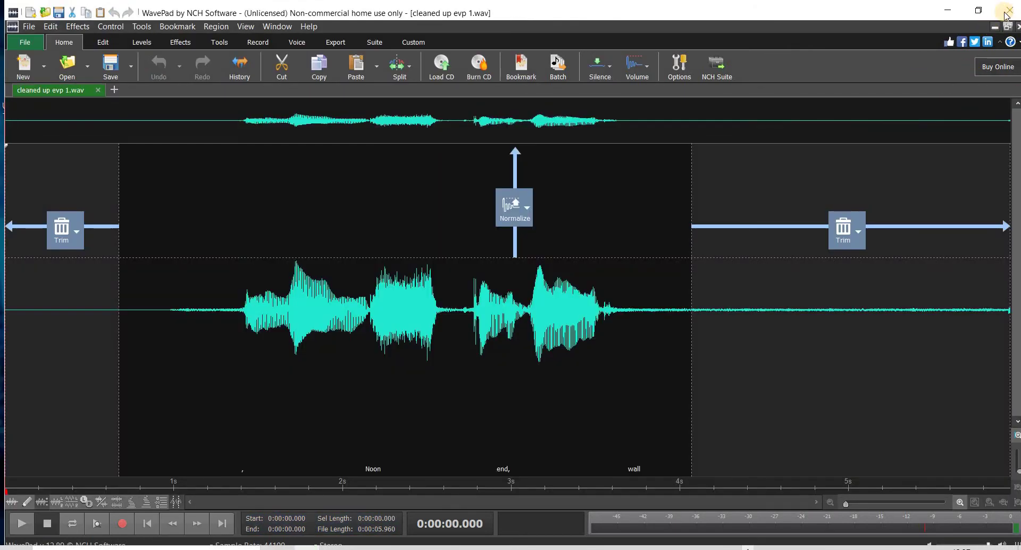
pyautogui.click(1007, 10)
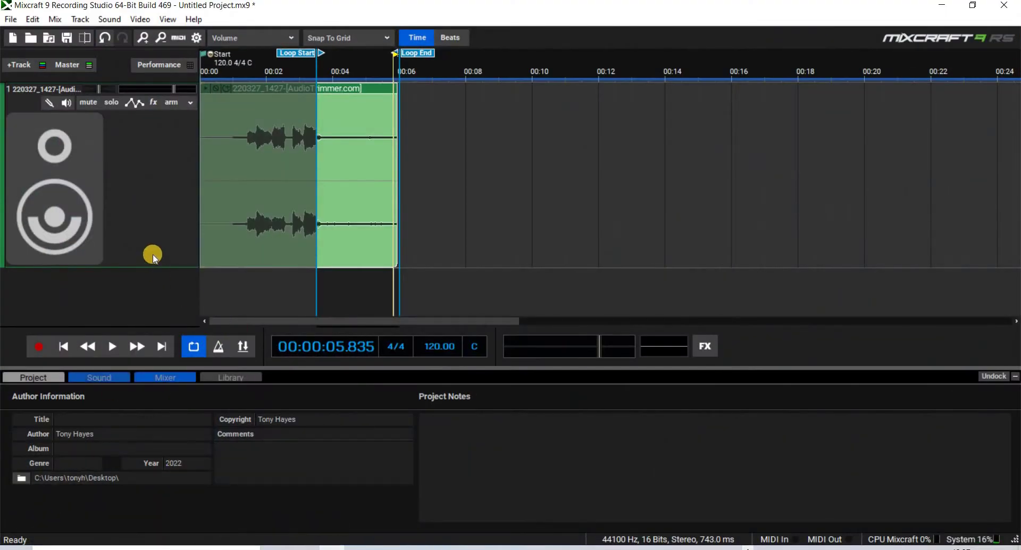
# - Reduce the height of the recording's track in Mixcraft and turn off loop playback
pyautogui.moveTo(150, 266); pyautogui.dragTo(163, 154)
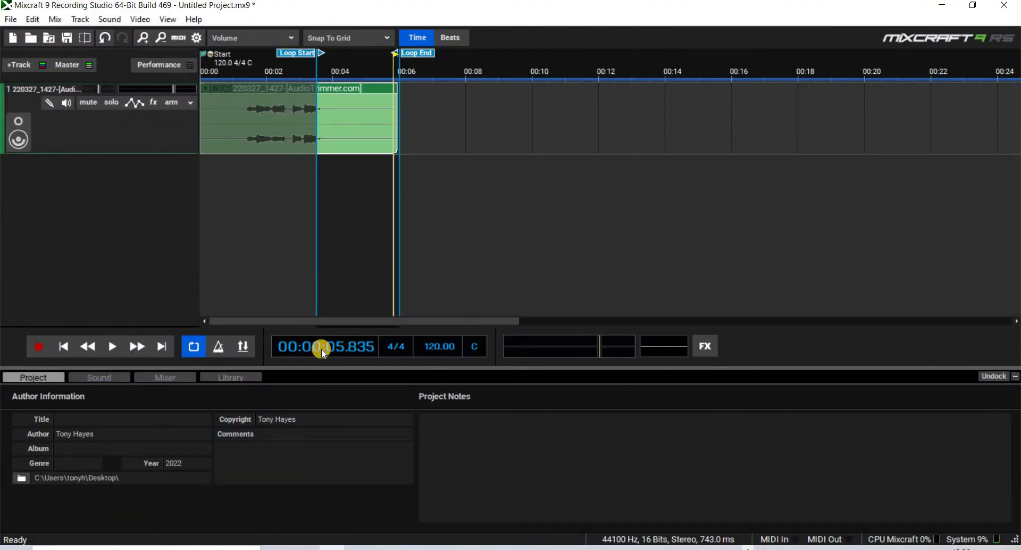
pyautogui.click(191, 353)
# - Add an empty audio track and place it below the original recording's track
pyautogui.rightClick(119, 135)
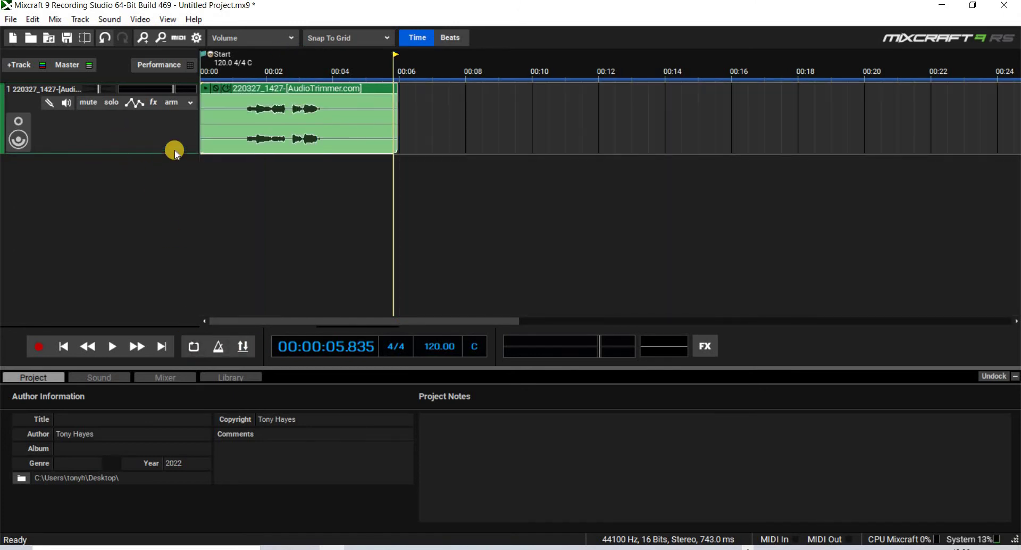
pyautogui.moveTo(361, 145)
pyautogui.click(396, 144)
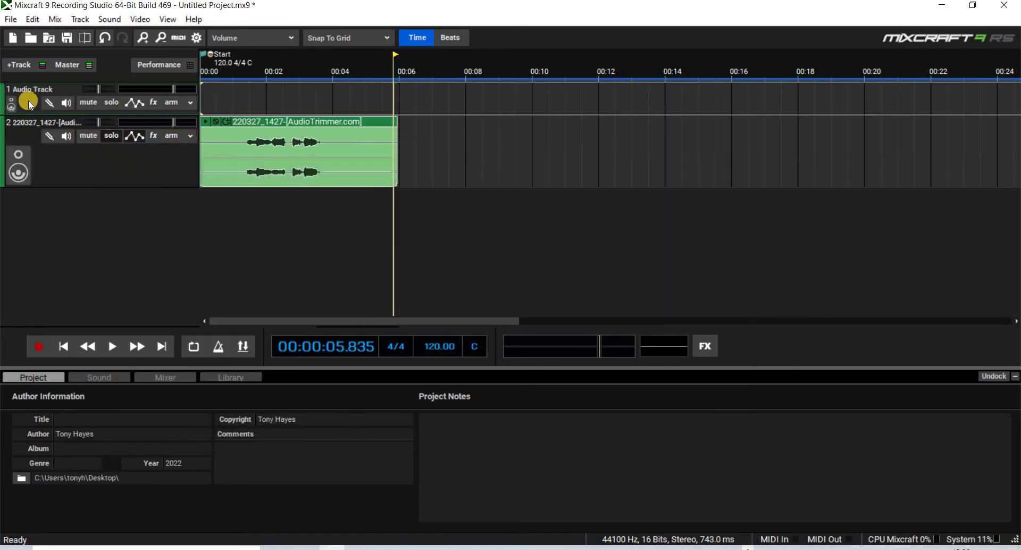
pyautogui.moveTo(38, 108); pyautogui.dragTo(33, 185)
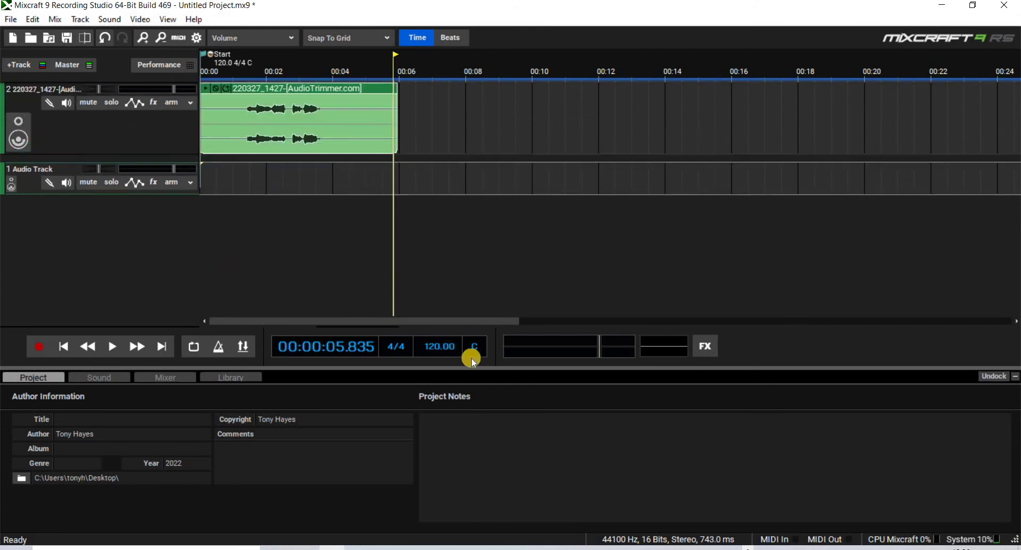
# - Add the "cleaned up evp 1" file from the desktop at the start of the second track, and enlarge both tracks
pyautogui.press('super+e')
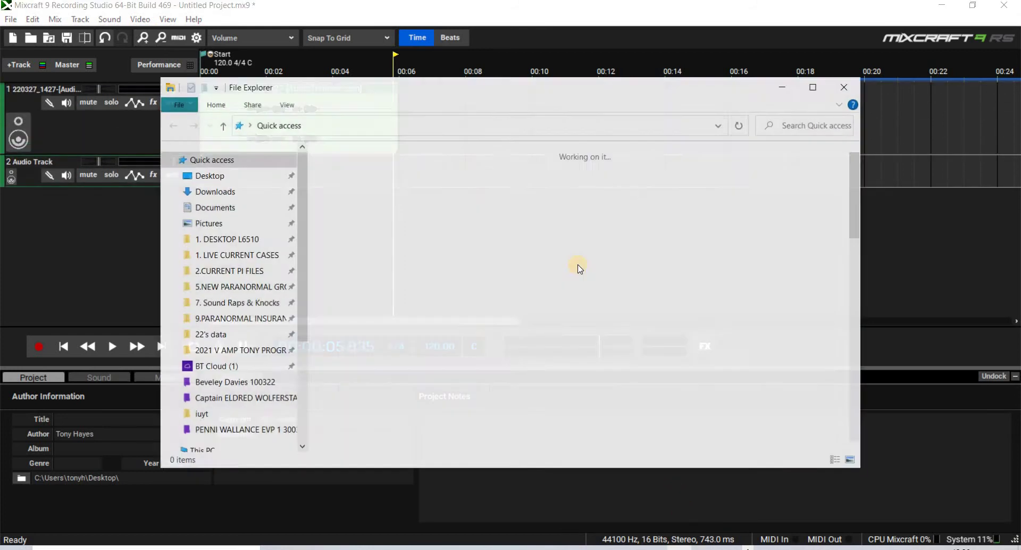
pyautogui.click(206, 176)
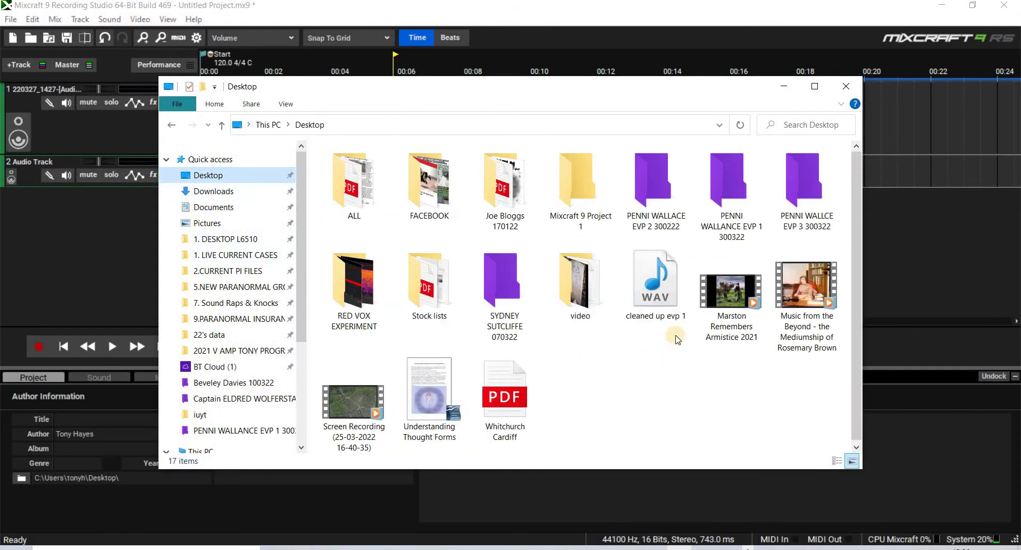
pyautogui.moveTo(563, 86); pyautogui.dragTo(703, 215)
pyautogui.moveTo(788, 408); pyautogui.dragTo(199, 185)
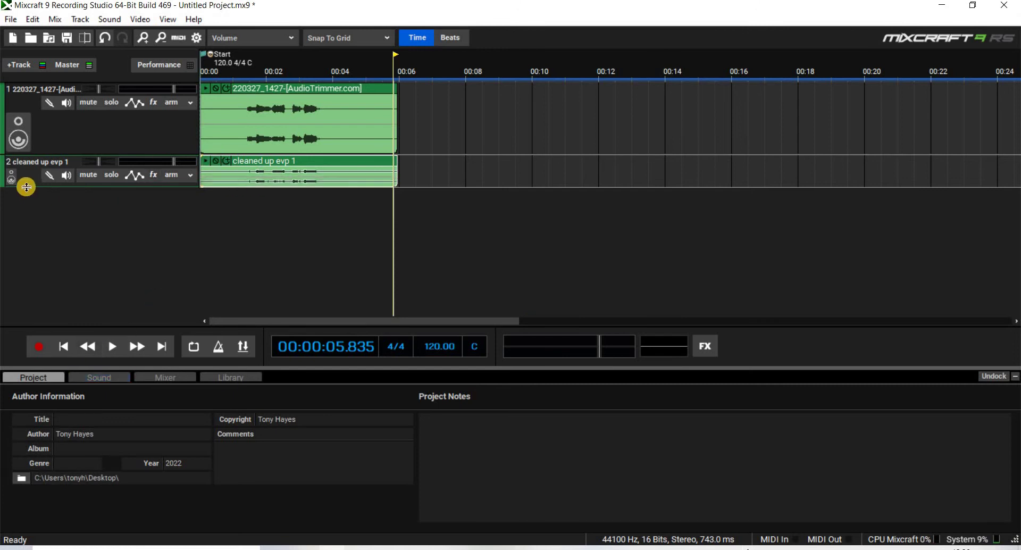
pyautogui.moveTo(26, 187); pyautogui.dragTo(14, 299)
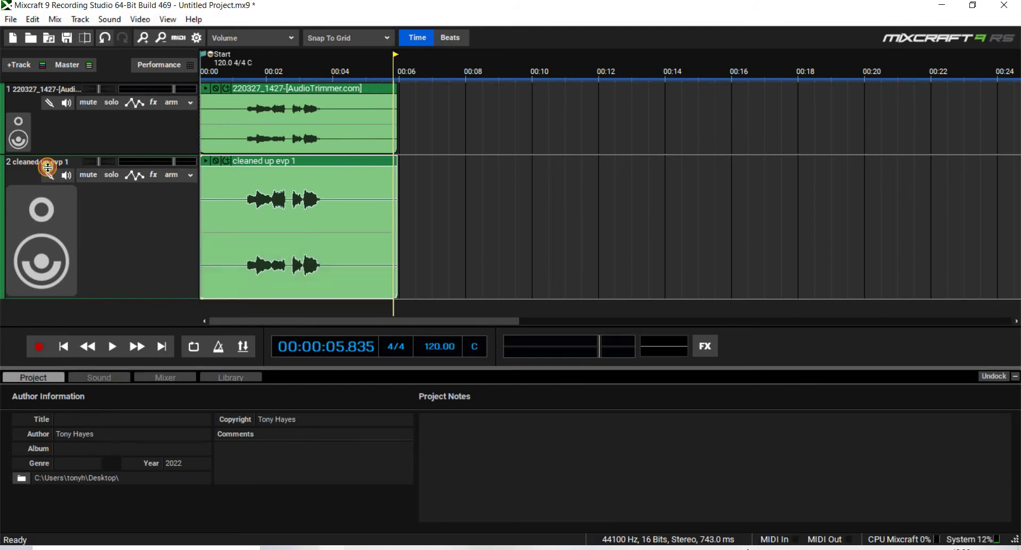
pyautogui.moveTo(47, 167); pyautogui.dragTo(40, 209)
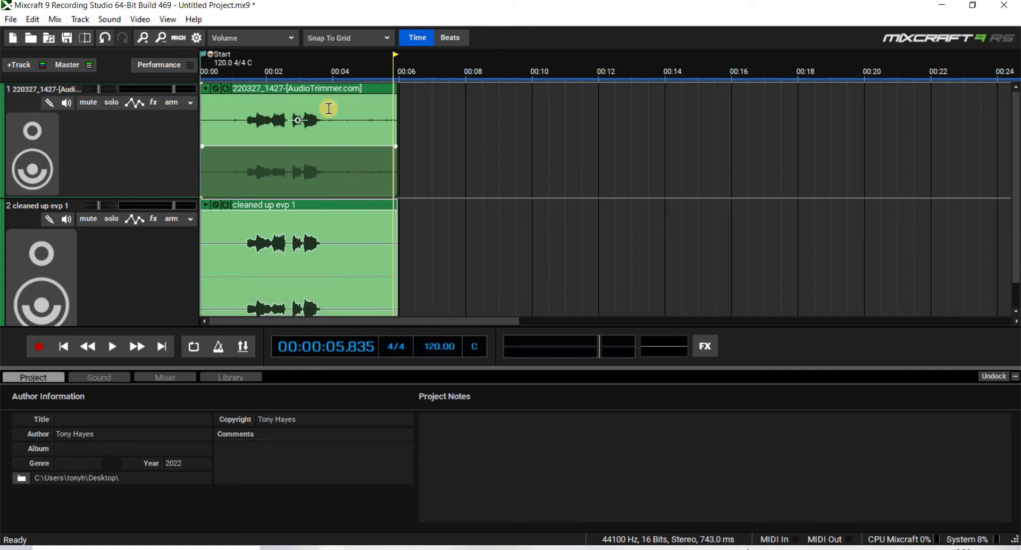
# - Solo the original recording's track, enable loop playback, and listen to its looped end section from 00:04
pyautogui.click(331, 146)
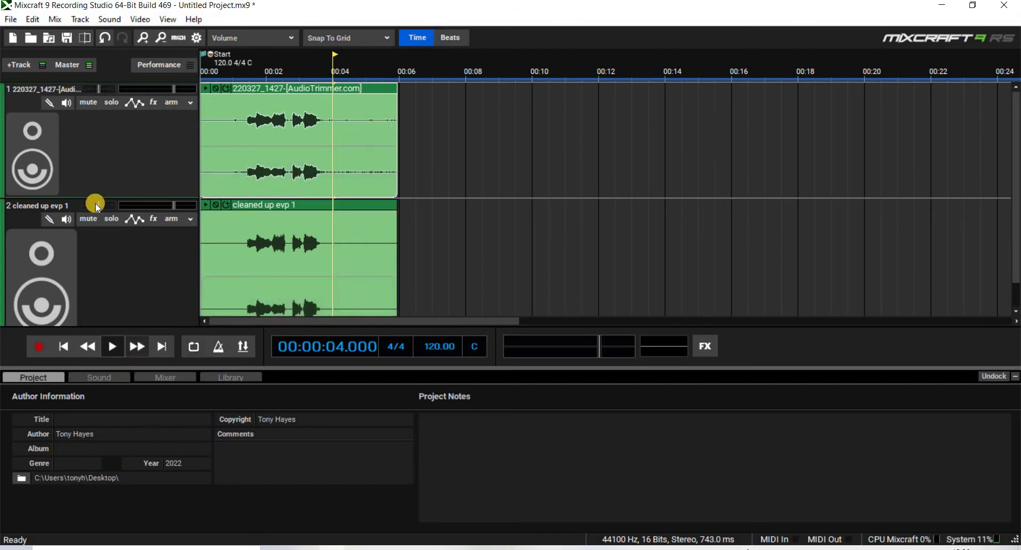
pyautogui.click(111, 102)
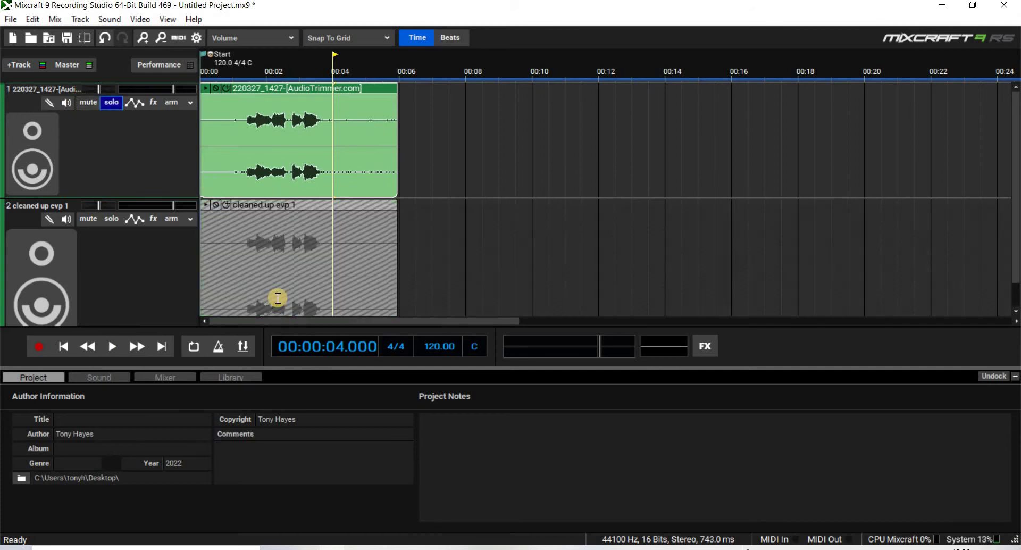
pyautogui.click(195, 348)
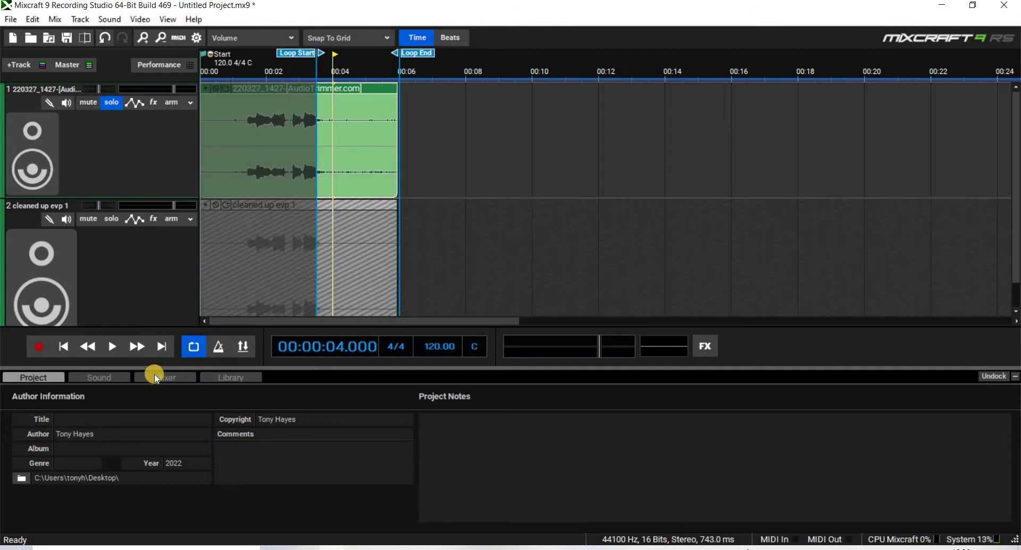
pyautogui.click(111, 346)
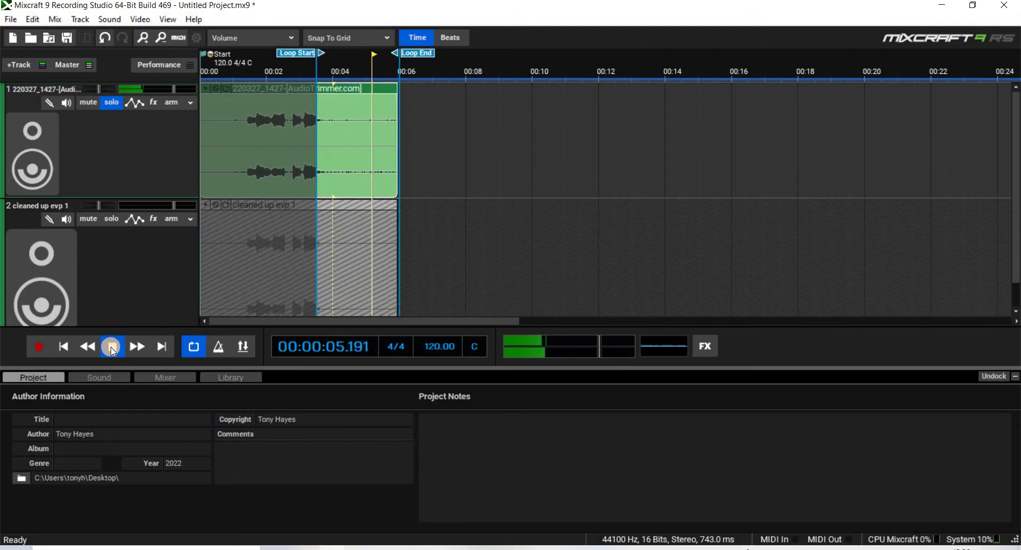
pyautogui.click(117, 345)
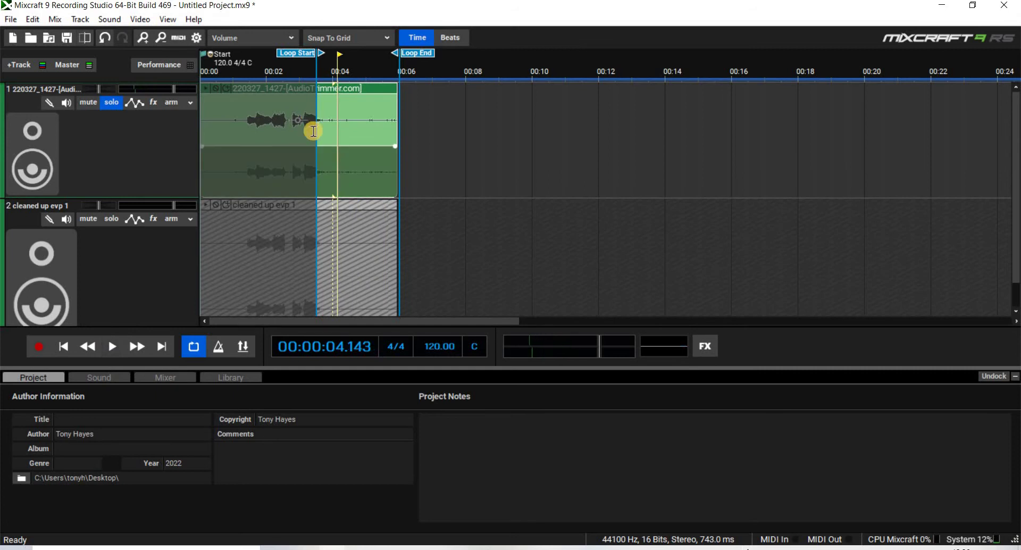
# - Solo the "cleaned up evp 1" track instead and listen to the same looped end section
pyautogui.click(112, 219)
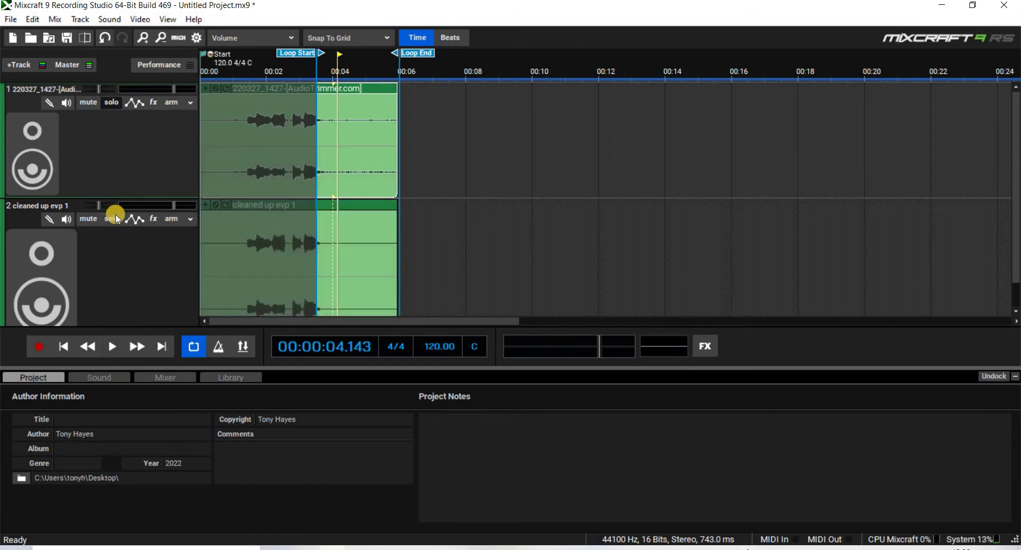
pyautogui.click(113, 346)
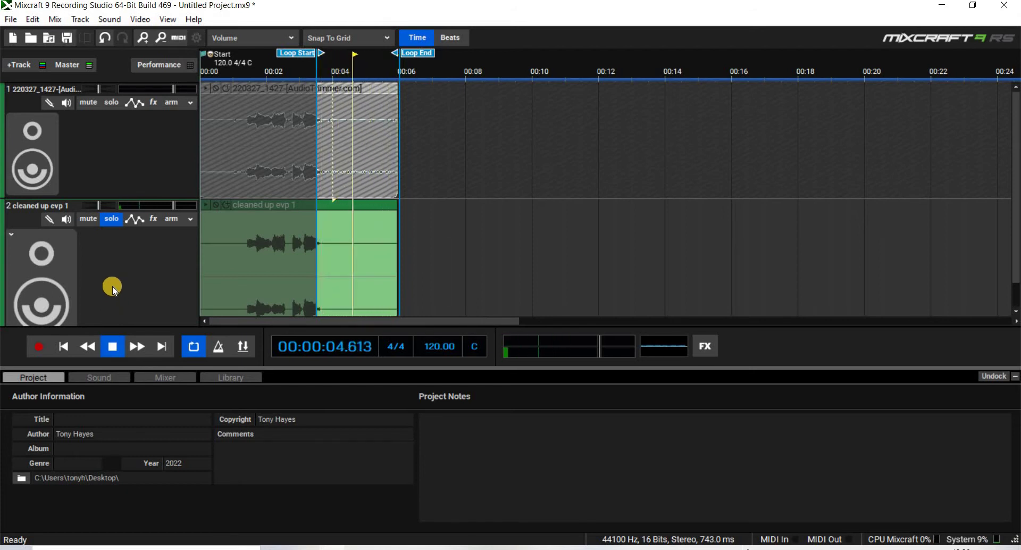
pyautogui.click(113, 347)
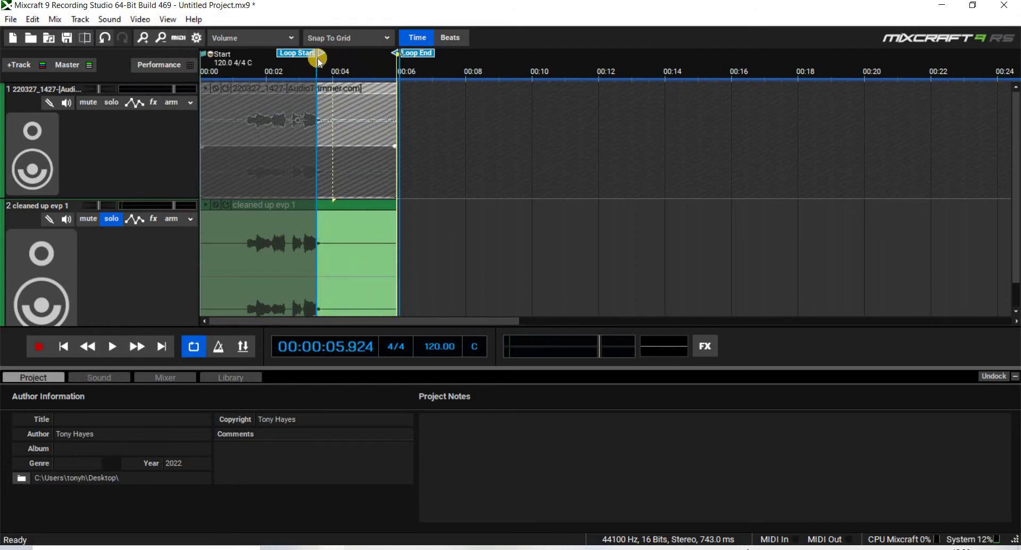
# - Set the loop from the start of the timeline to about 1.5 seconds and listen to that section of the cleaned track
pyautogui.moveTo(319, 57); pyautogui.dragTo(201, 53)
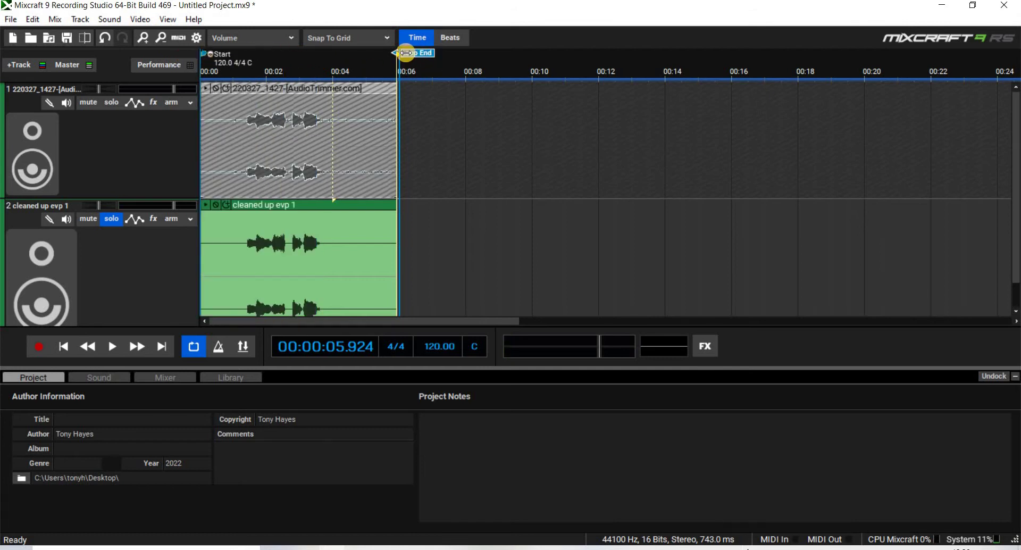
pyautogui.moveTo(397, 54); pyautogui.dragTo(244, 72)
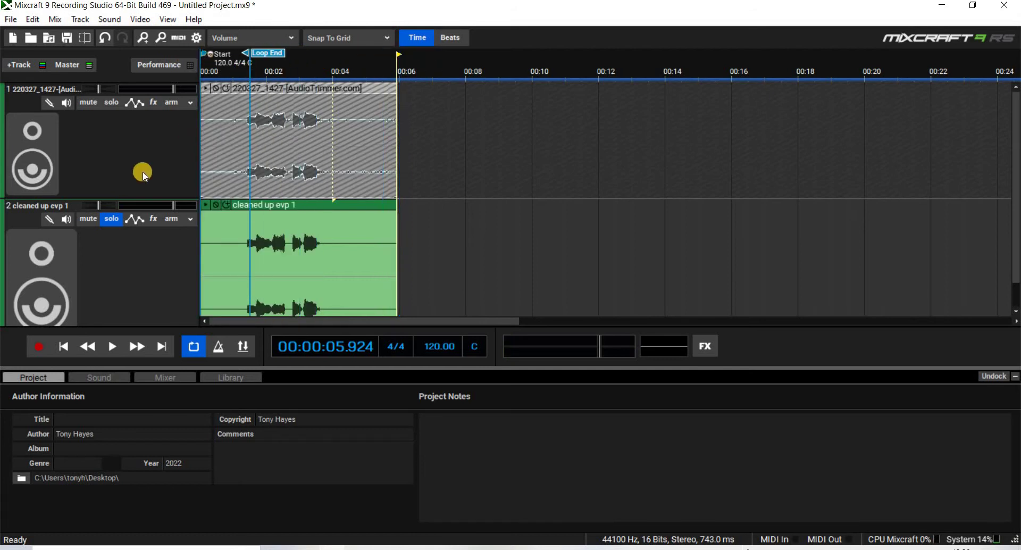
pyautogui.click(110, 346)
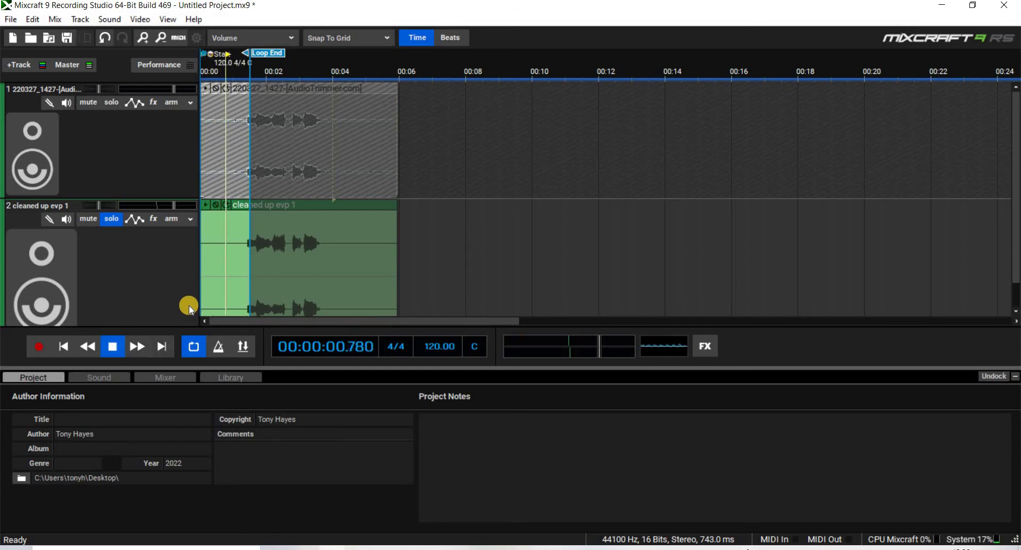
pyautogui.press('space')
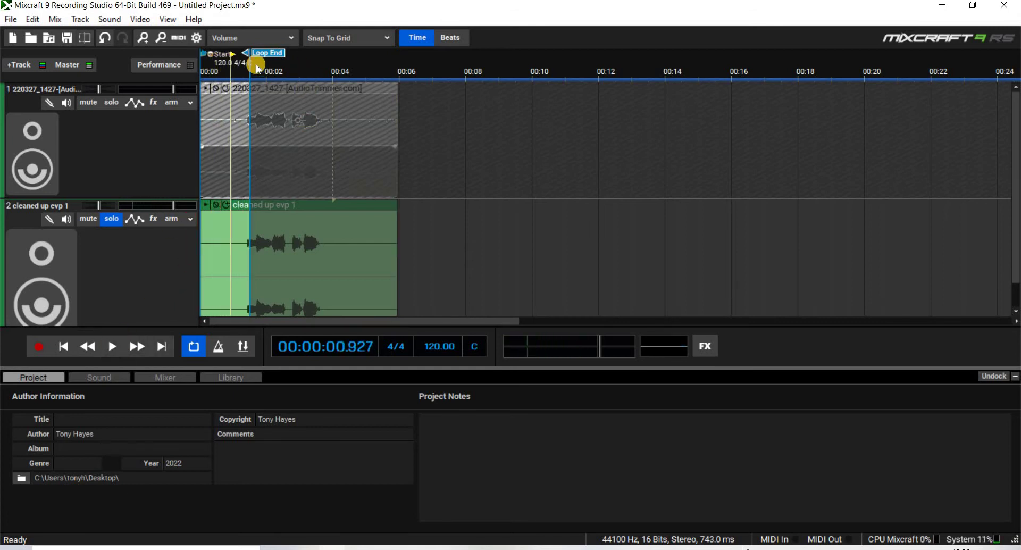
# - Extend the loop end to 00:06 and delete the original recording's track
pyautogui.moveTo(245, 51); pyautogui.dragTo(399, 75)
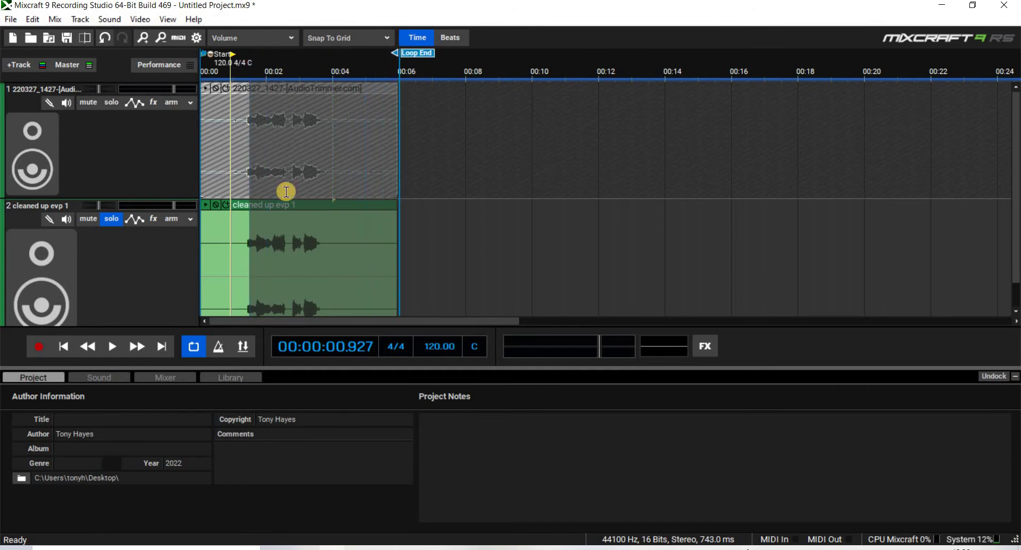
pyautogui.rightClick(111, 167)
pyautogui.press('Return')
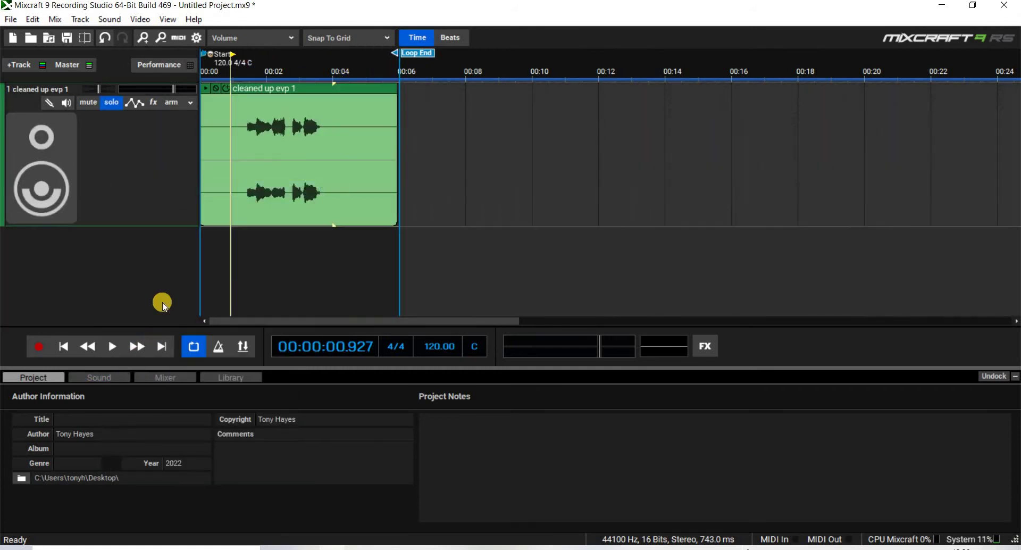
# - Listen to the cleaned recording, replaying the voice section from 00:02
pyautogui.click(118, 349)
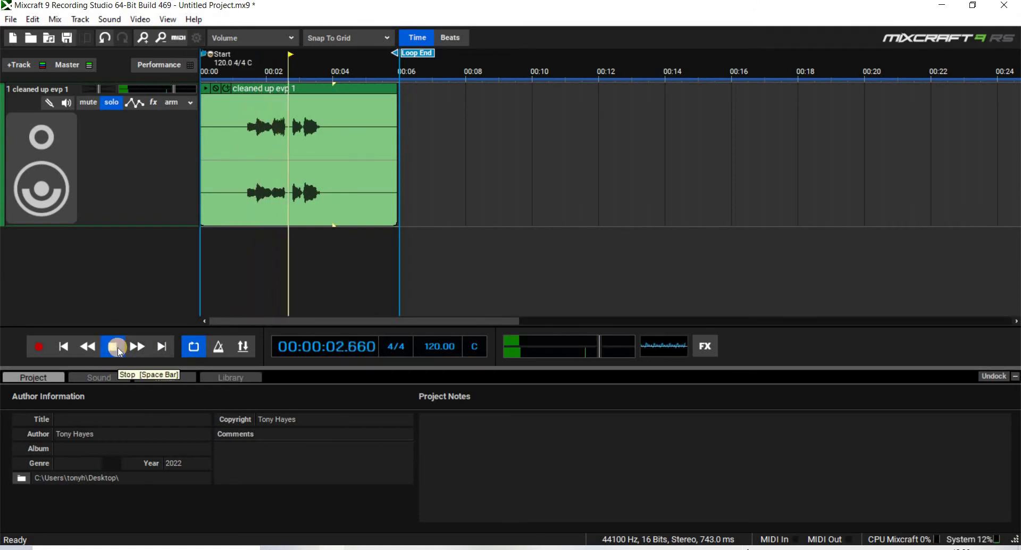
pyautogui.click(274, 68)
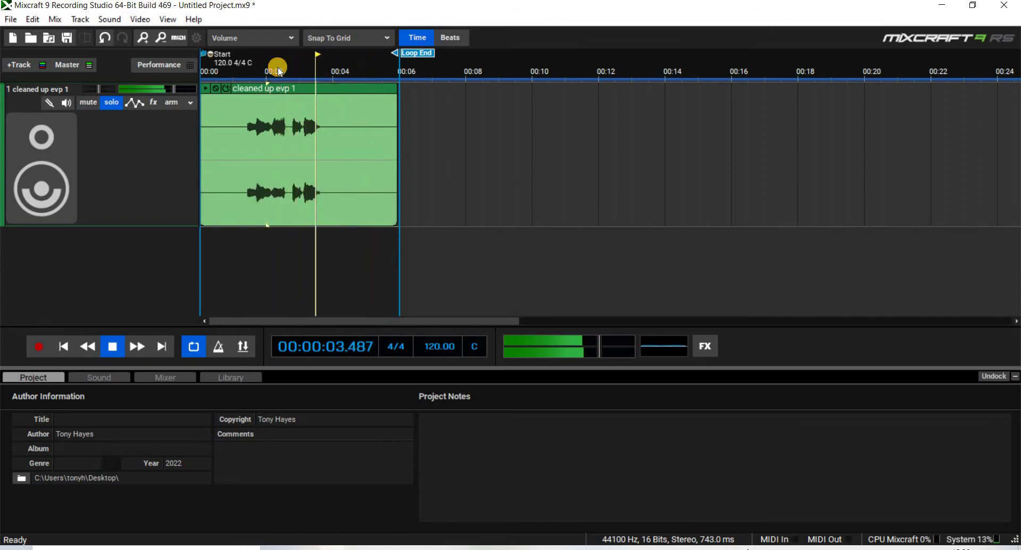
pyautogui.click(112, 347)
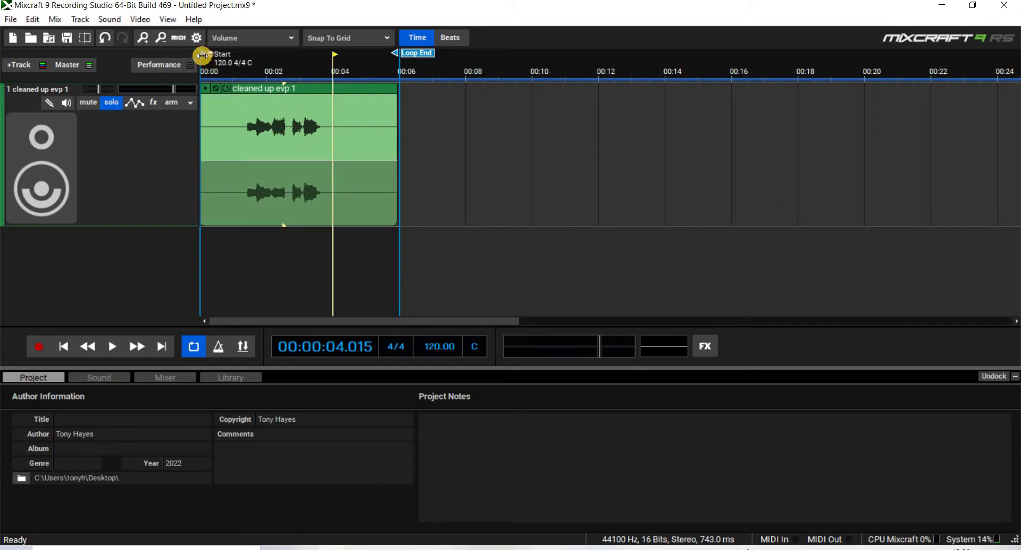
# - Set the loop from 00:02 to 00:03 and start looped playback of the middle of the voice section
pyautogui.moveTo(239, 54); pyautogui.dragTo(273, 59)
pyautogui.moveTo(399, 55); pyautogui.dragTo(299, 55)
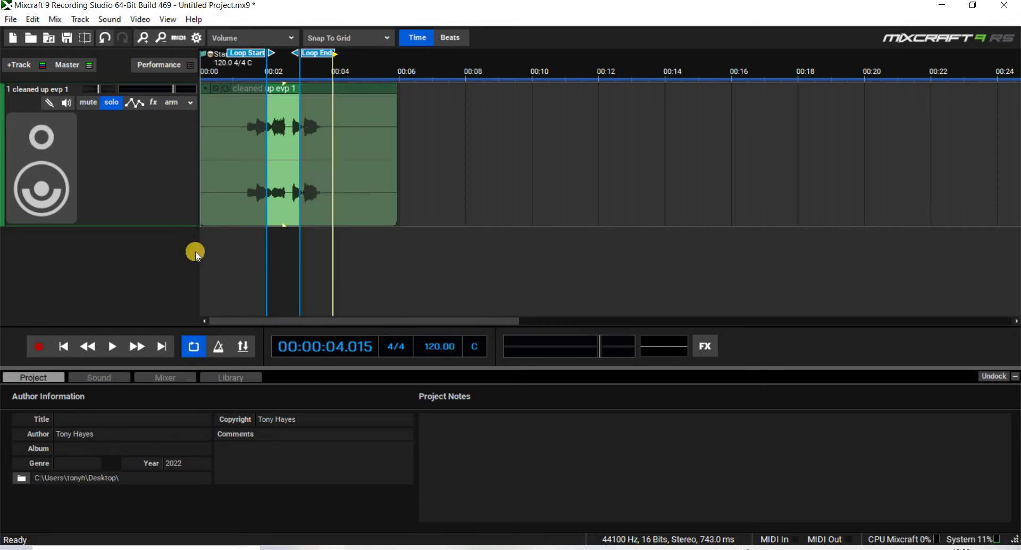
pyautogui.click(113, 346)
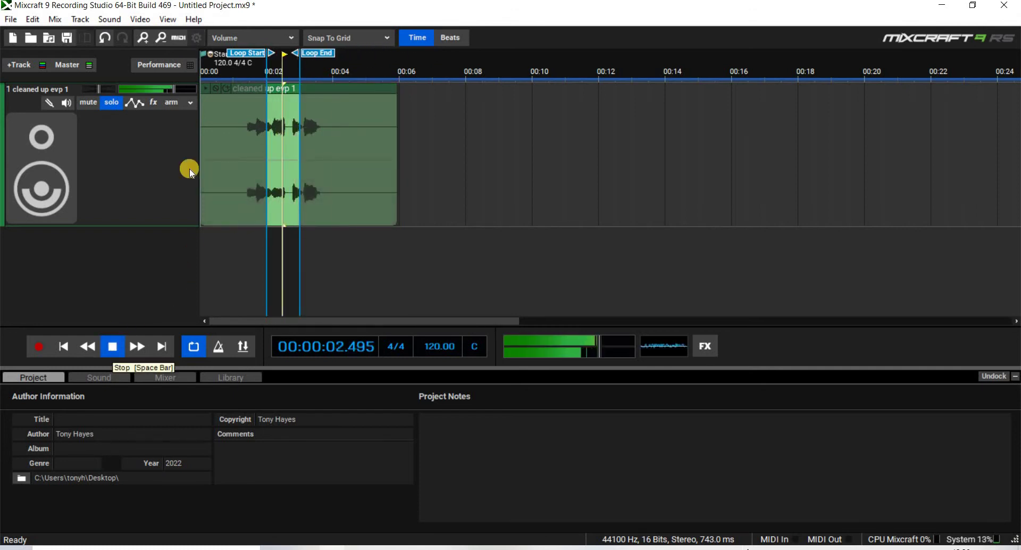
# - Listen to shorter half-second loops between 00:02 and 00:03, restore the one-second loop, and stop playback
pyautogui.moveTo(268, 54); pyautogui.dragTo(283, 54)
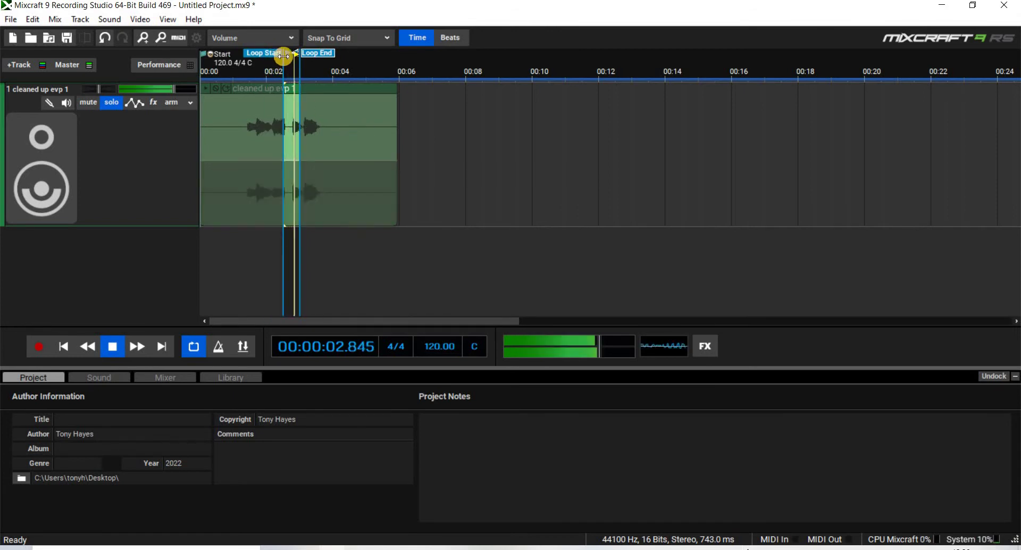
pyautogui.moveTo(303, 55); pyautogui.dragTo(290, 55)
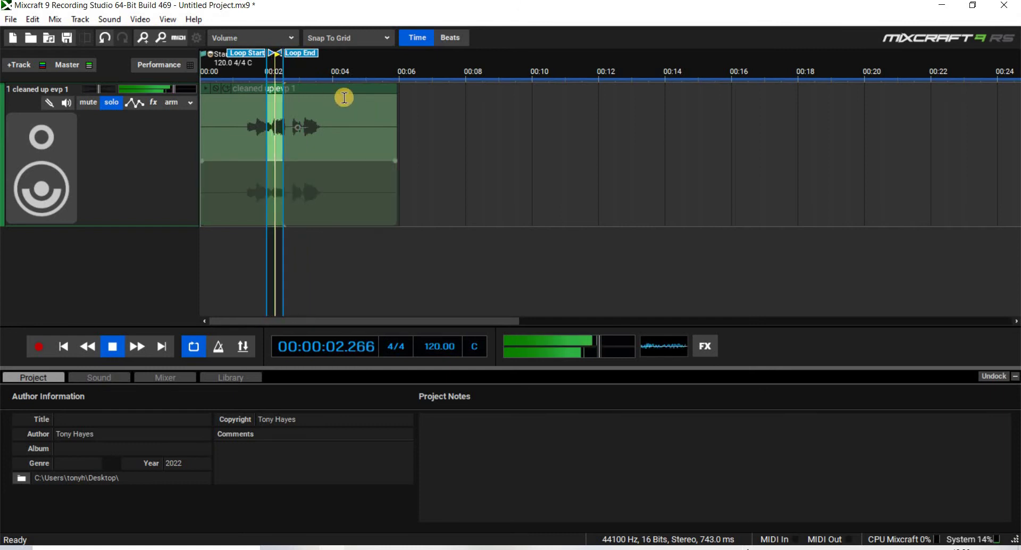
pyautogui.moveTo(296, 55); pyautogui.dragTo(304, 62)
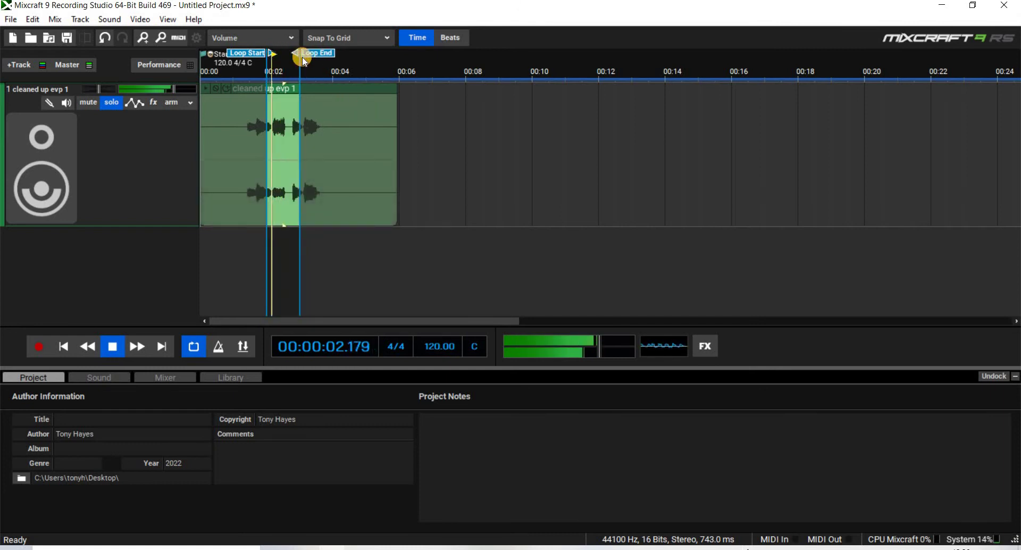
pyautogui.click(112, 346)
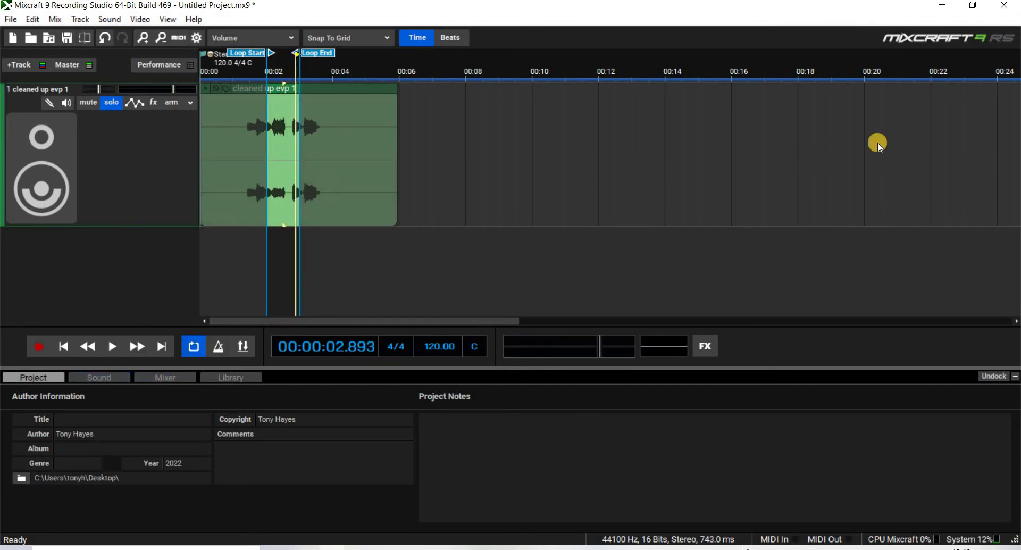
# - Minimize Mixcraft, close the Desktop folder window, and open the Evp Review 1 PDF from the client's EVP 1 folder
pyautogui.click(947, 10)
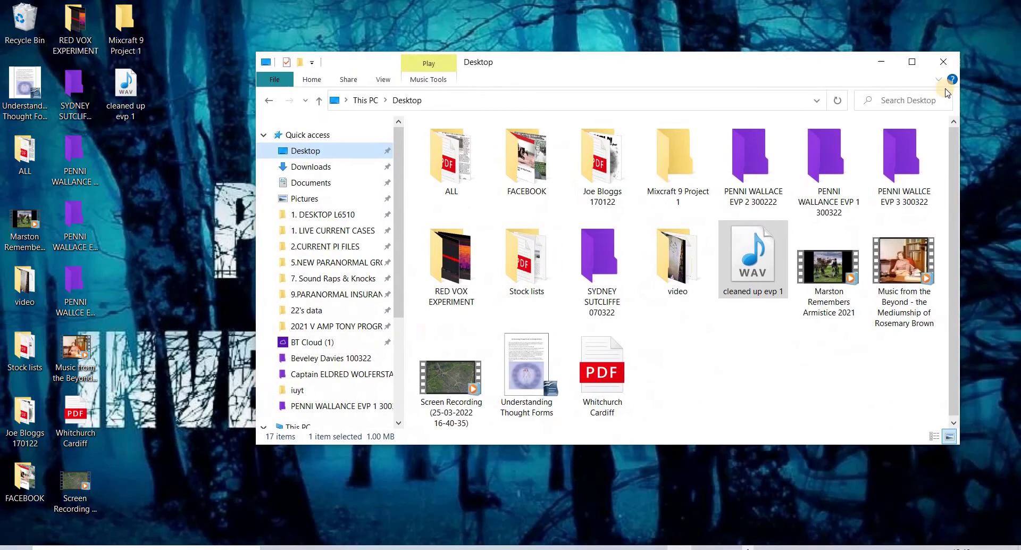
pyautogui.click(943, 62)
pyautogui.click(97, 170)
pyautogui.doubleClick(98, 170)
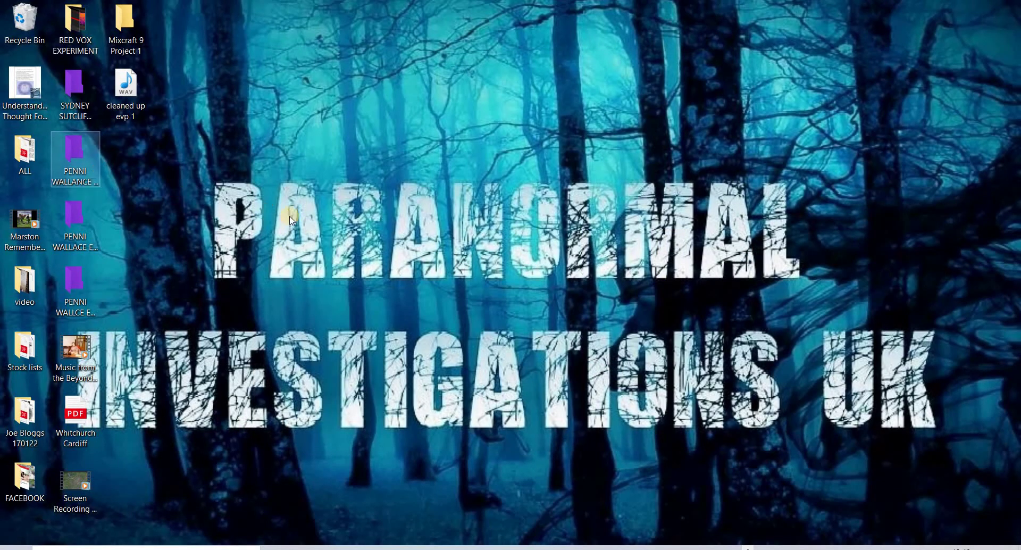
pyautogui.click(371, 190)
pyautogui.press('Return')
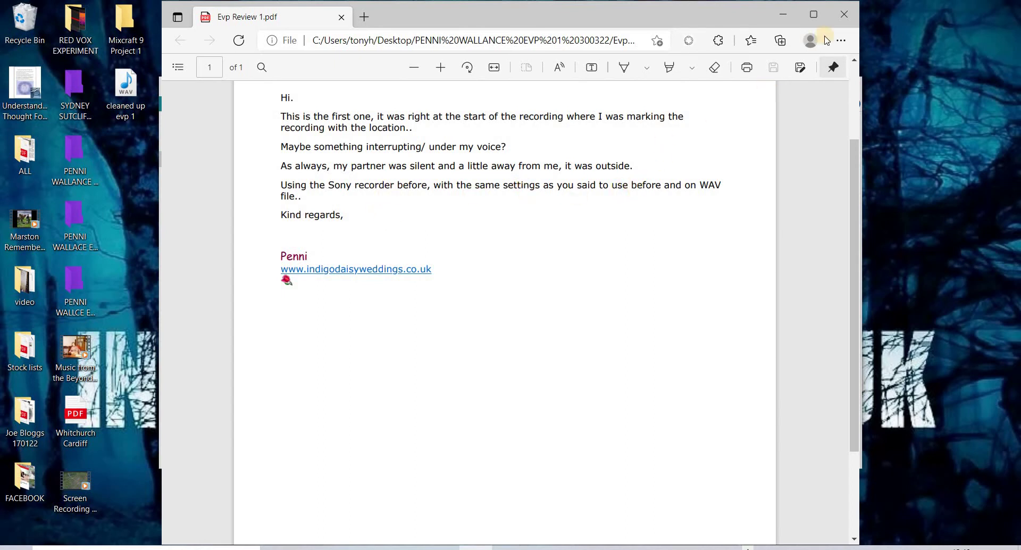
# - Close the Evp Review 1 PDF and its folder window, and switch back to Mixcraft
pyautogui.click(843, 15)
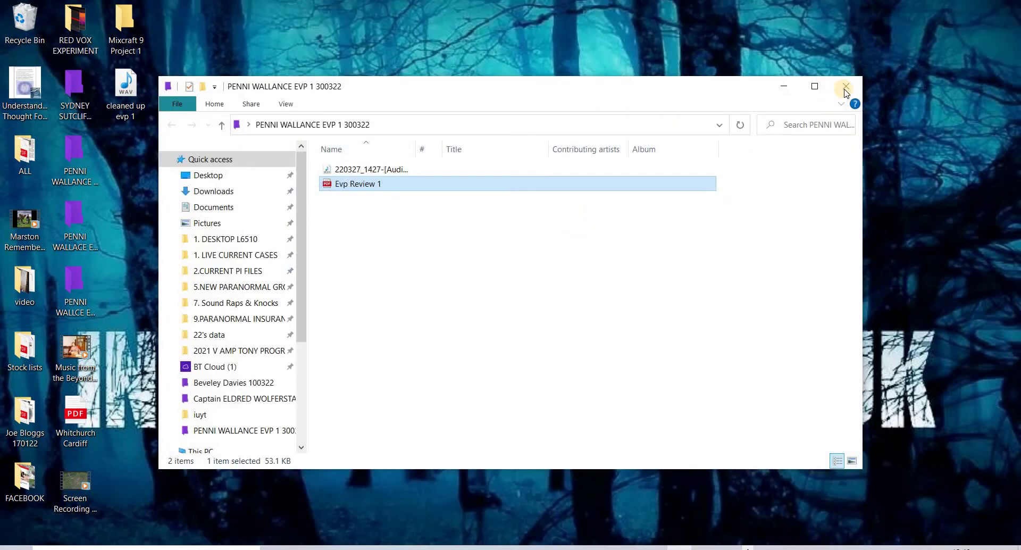
pyautogui.click(845, 88)
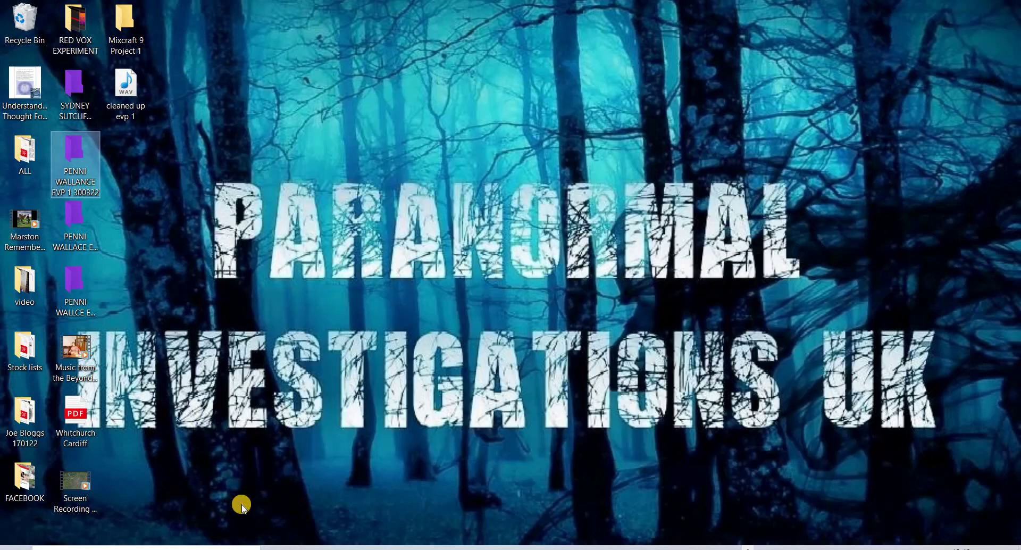
pyautogui.click(356, 548)
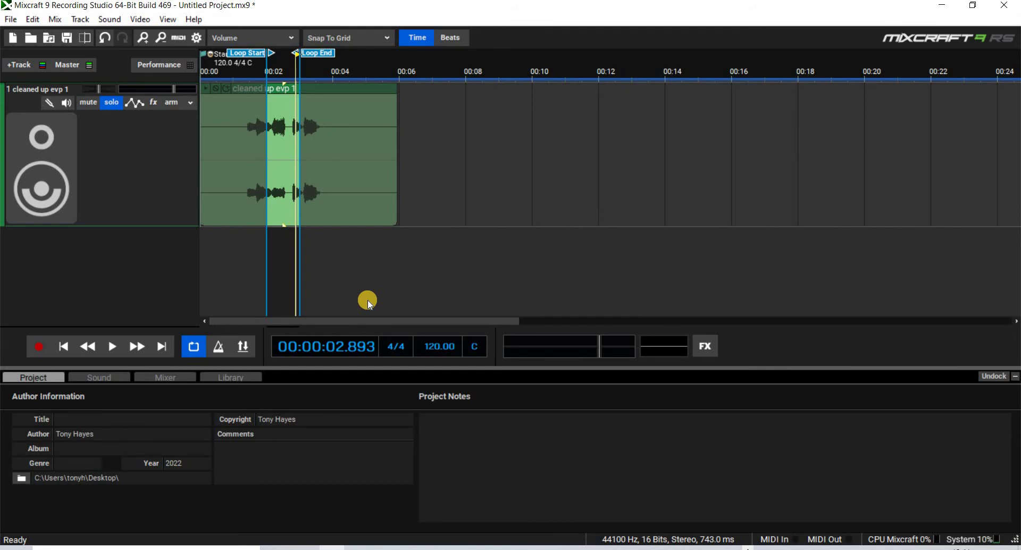
# - With loop playback turned off, set the "cleaned up evp 1" clip's rate adjustment to 200% and listen to the slowed recording
pyautogui.click(193, 347)
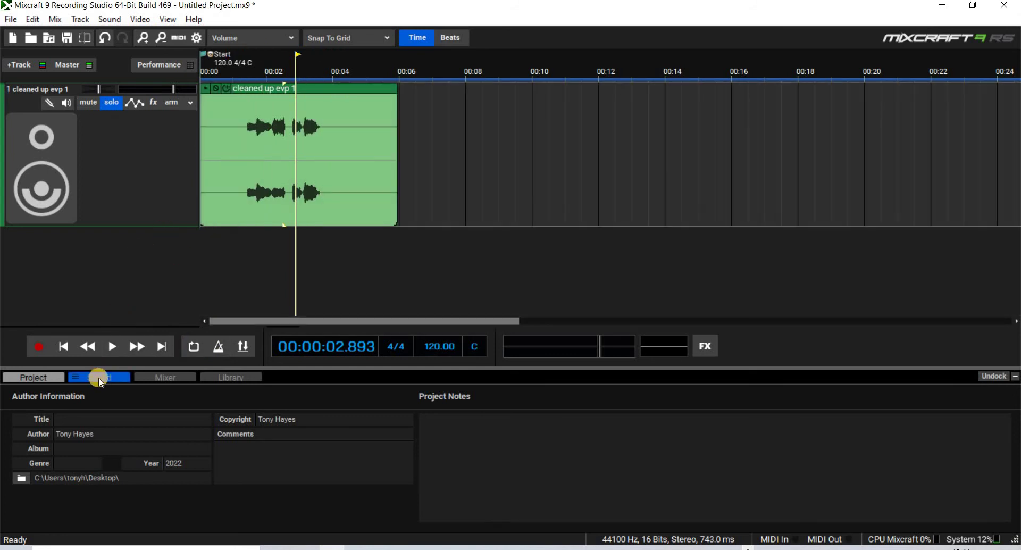
pyautogui.click(99, 378)
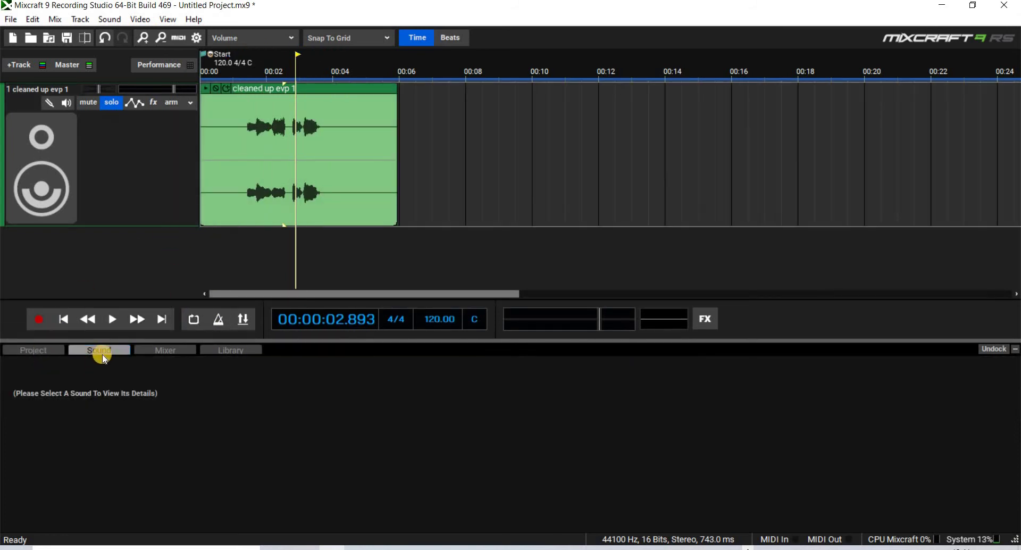
pyautogui.click(127, 187)
pyautogui.click(92, 326)
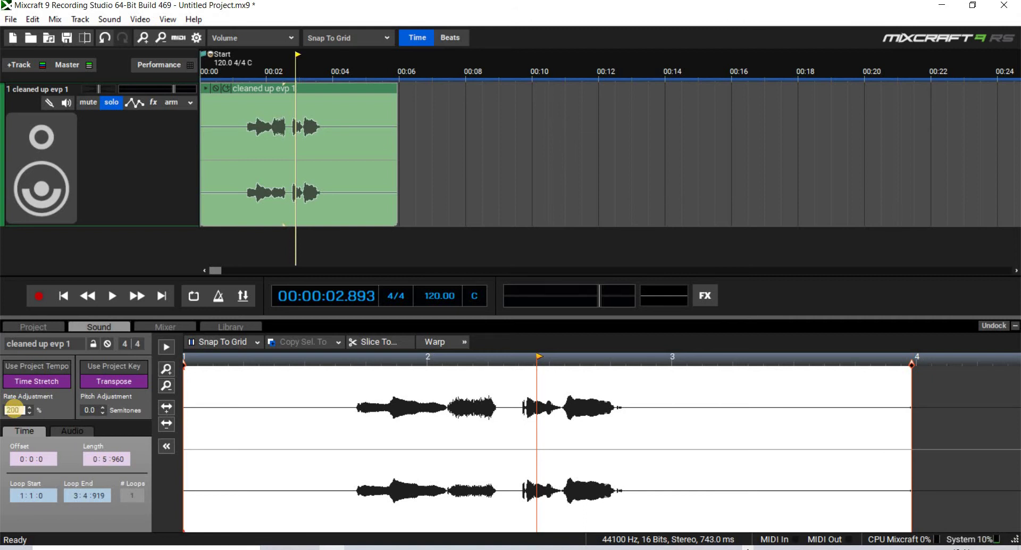
pyautogui.press('Return')
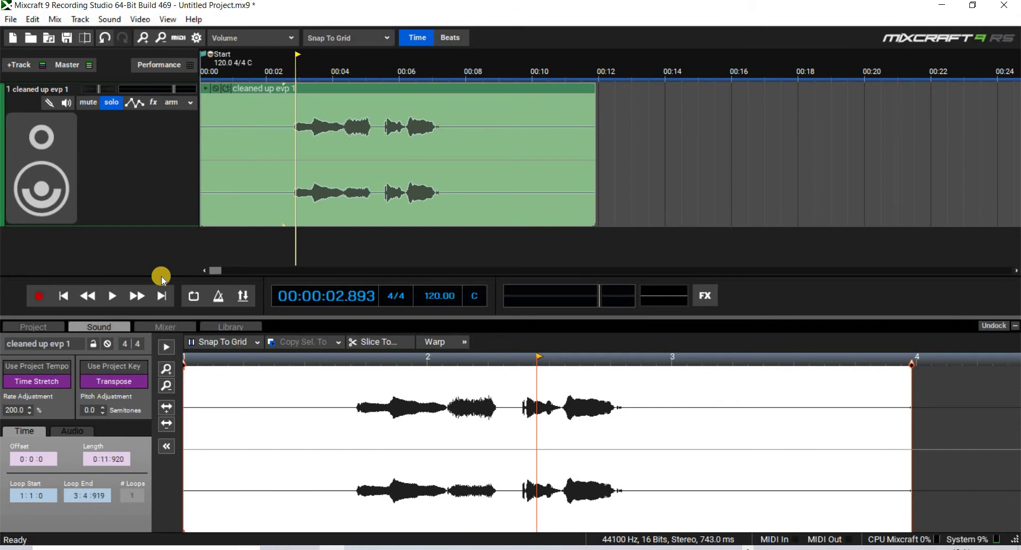
pyautogui.click(106, 297)
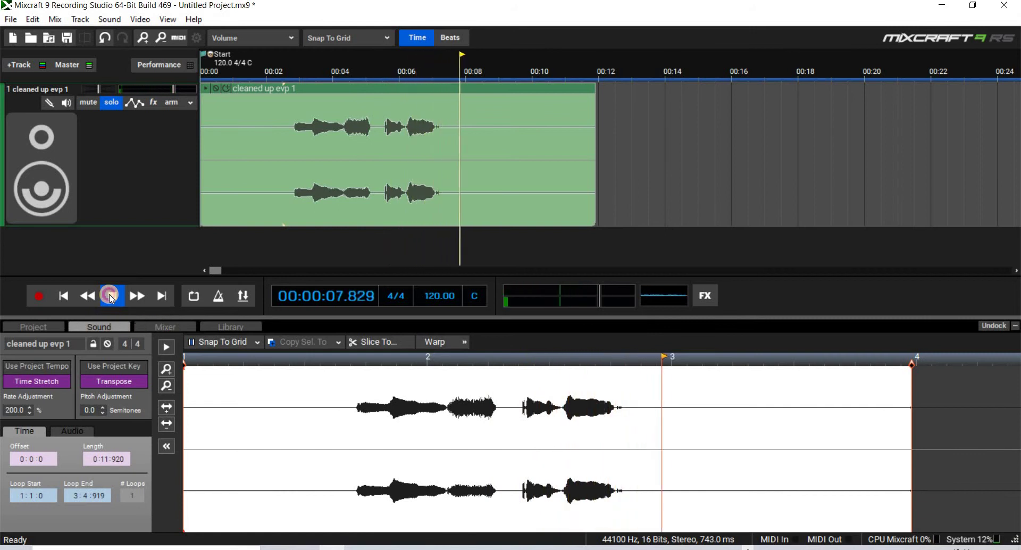
pyautogui.click(111, 297)
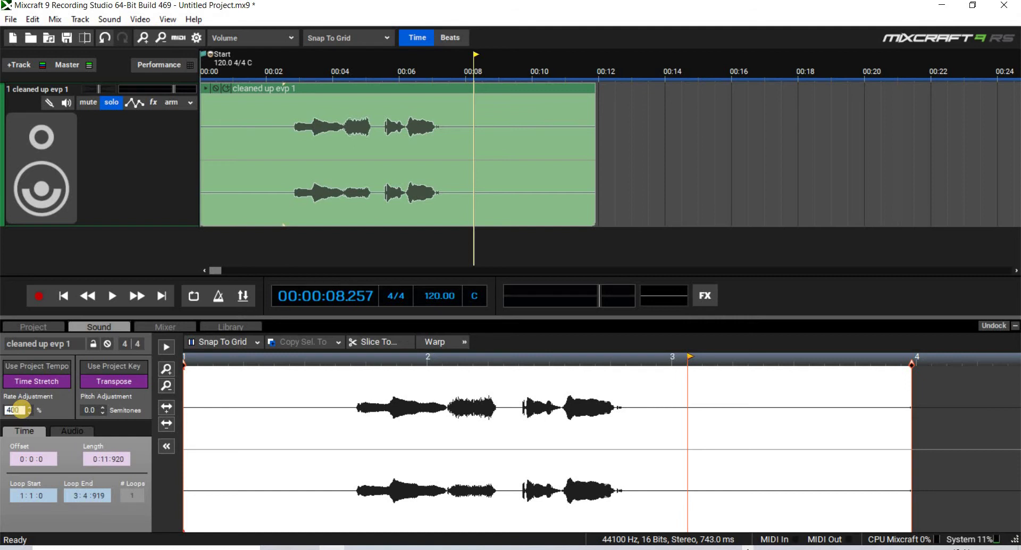
# - Apply a 400% rate adjustment to the "cleaned up evp 1" clip and listen to it from about 5 seconds
pyautogui.click(147, 251)
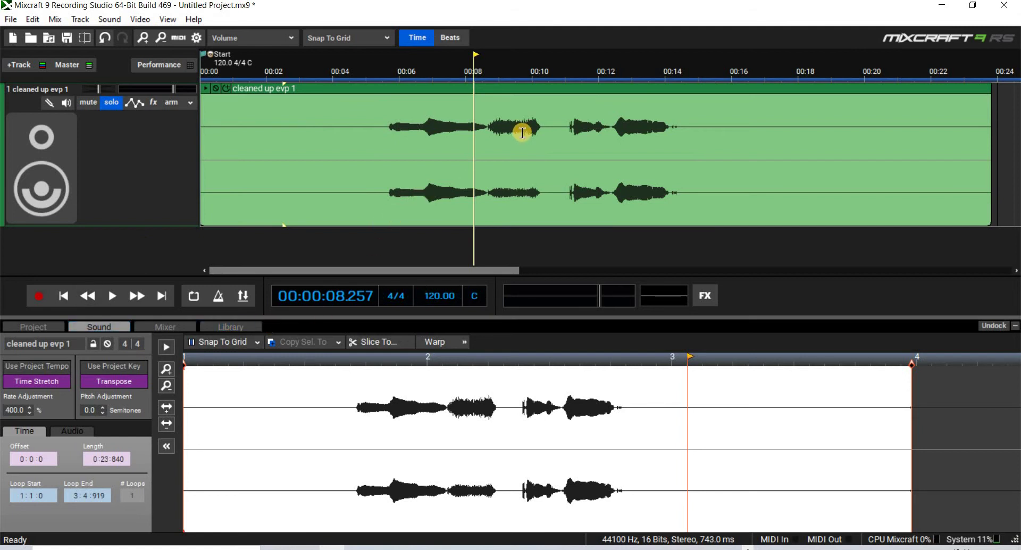
pyautogui.moveTo(512, 129)
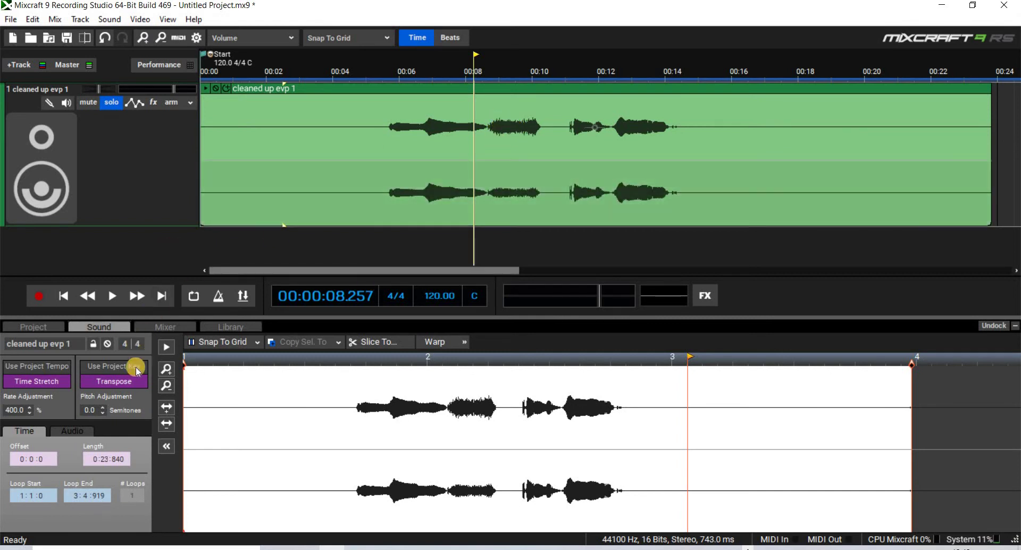
pyautogui.click(375, 71)
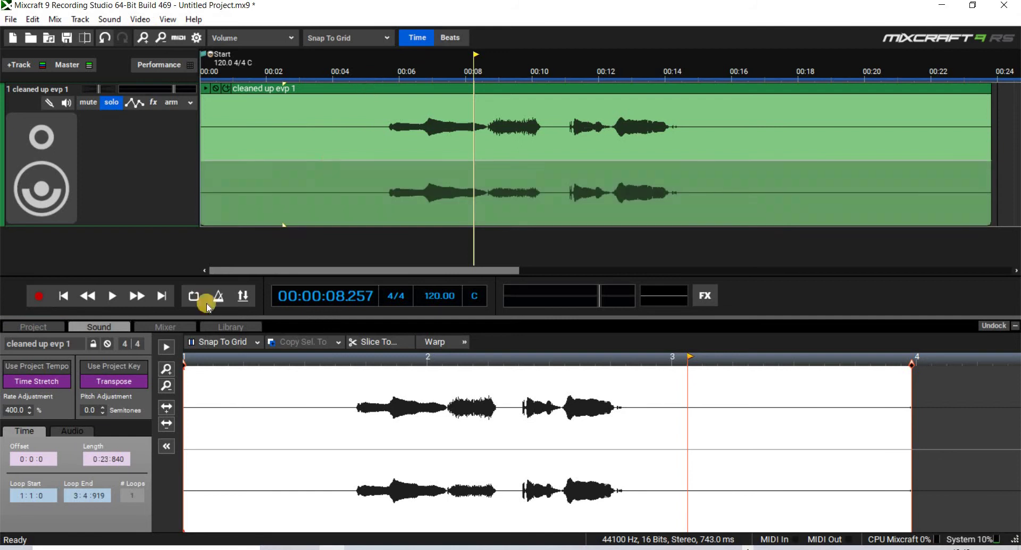
pyautogui.click(112, 295)
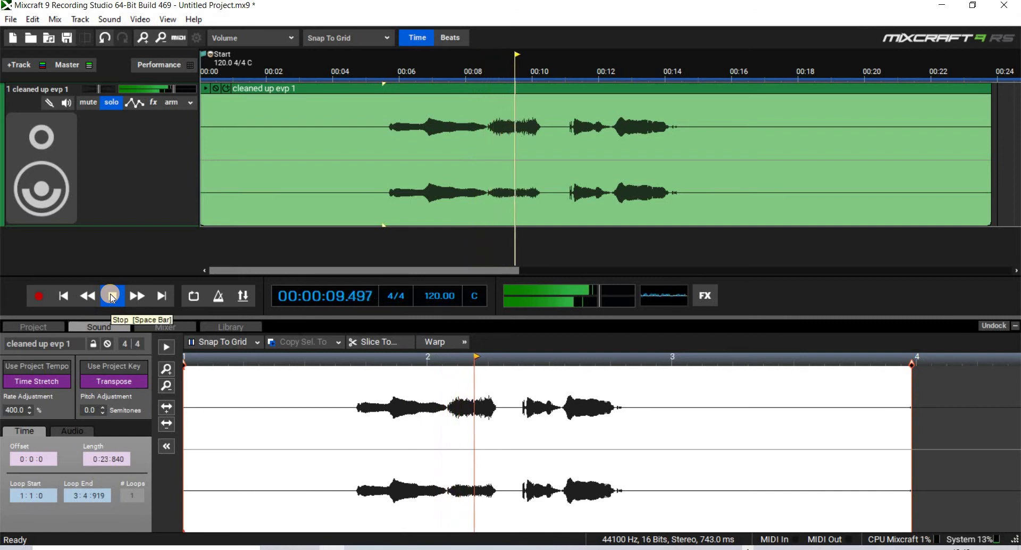
pyautogui.click(112, 295)
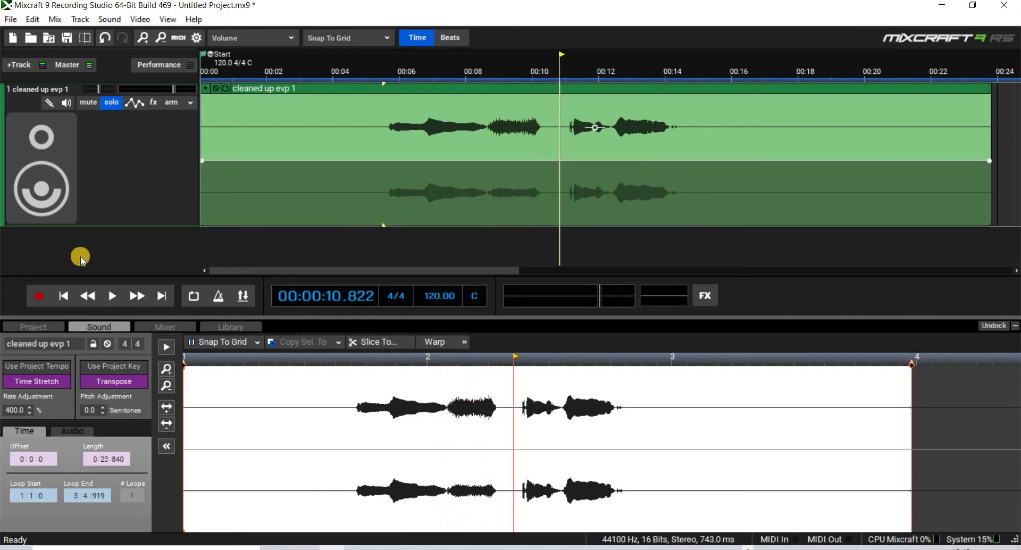
# - Make the track taller, loop the first sound between about 5.5 and 8.5 seconds, and listen to it
pyautogui.moveTo(95, 224); pyautogui.dragTo(72, 308)
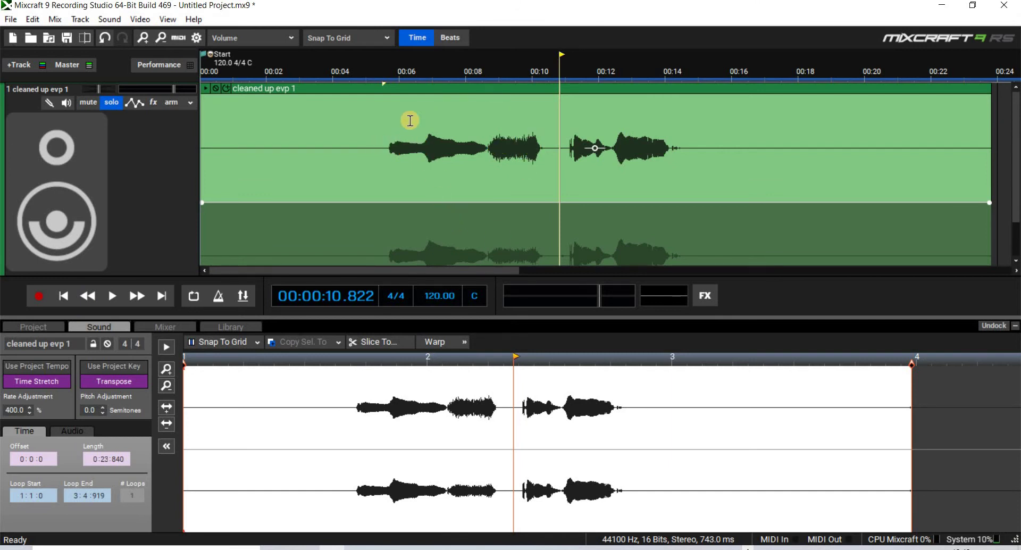
pyautogui.moveTo(420, 128); pyautogui.dragTo(481, 129)
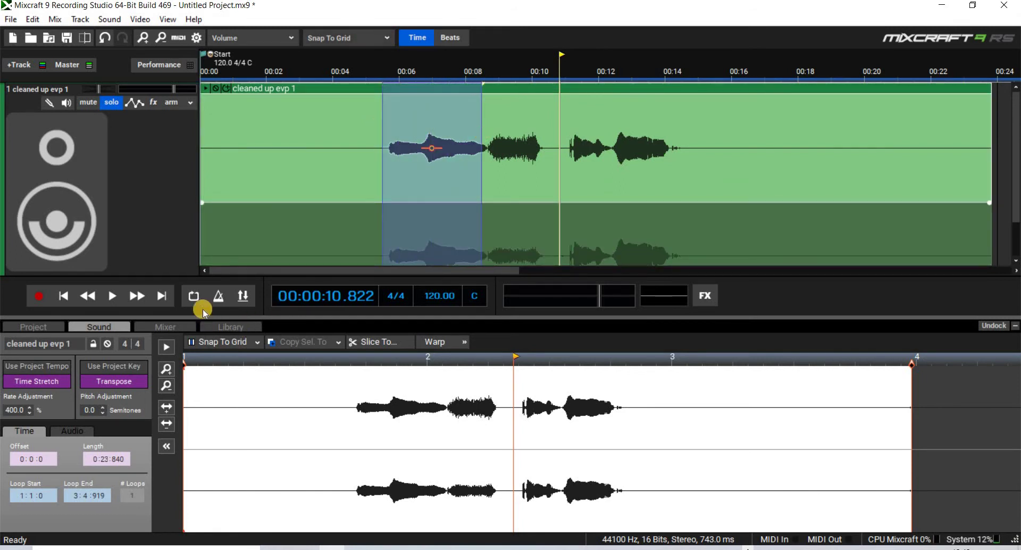
pyautogui.click(193, 296)
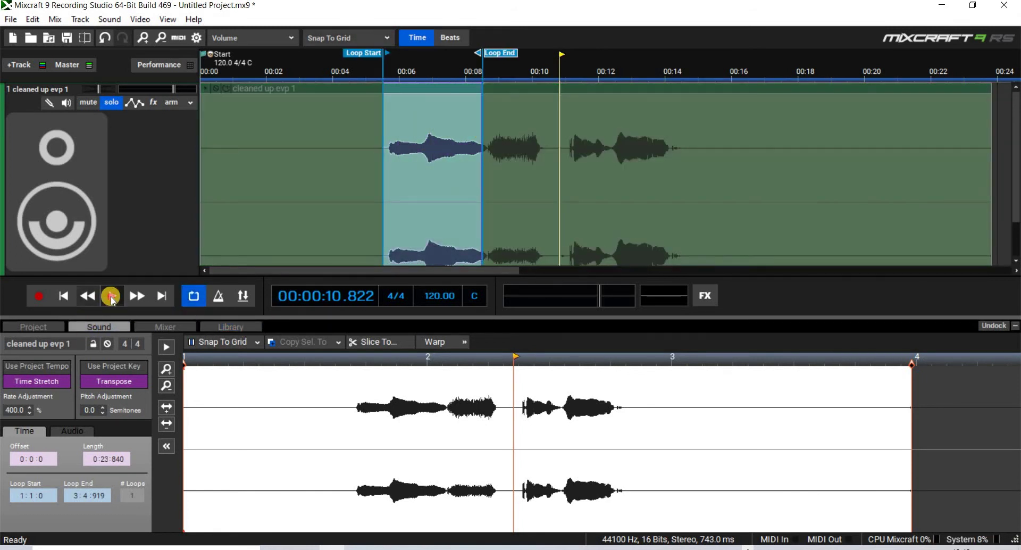
pyautogui.click(111, 296)
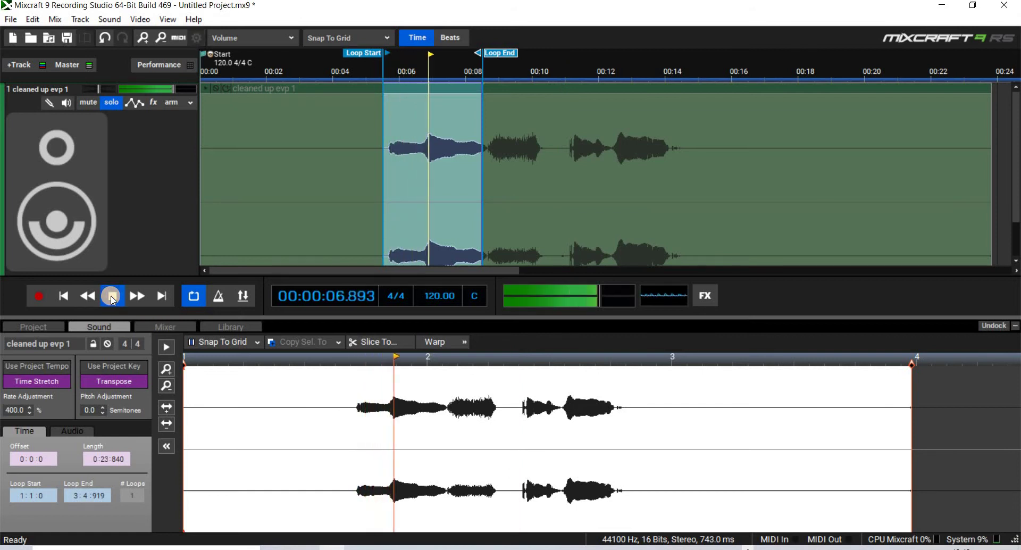
pyautogui.click(424, 126)
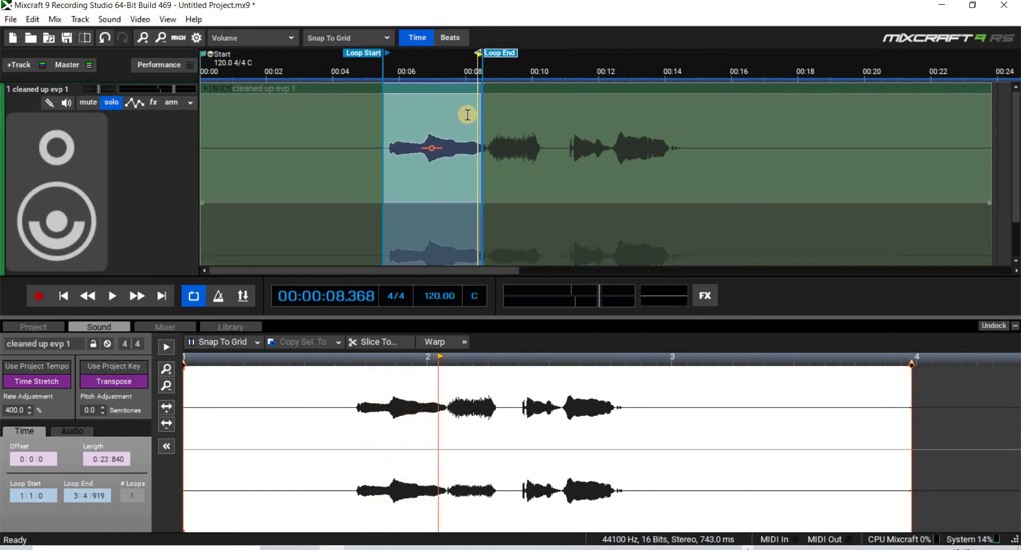
# - Extend the loop end to about 11 seconds, place the playback position at 10 seconds, and clear the time selection
pyautogui.moveTo(481, 53); pyautogui.dragTo(564, 74)
pyautogui.click(533, 62)
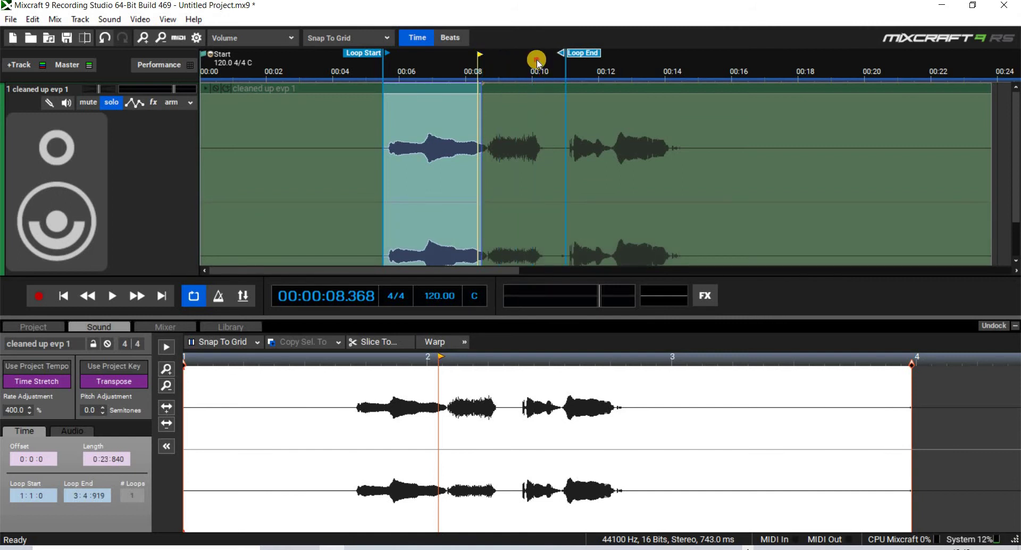
pyautogui.click(425, 145)
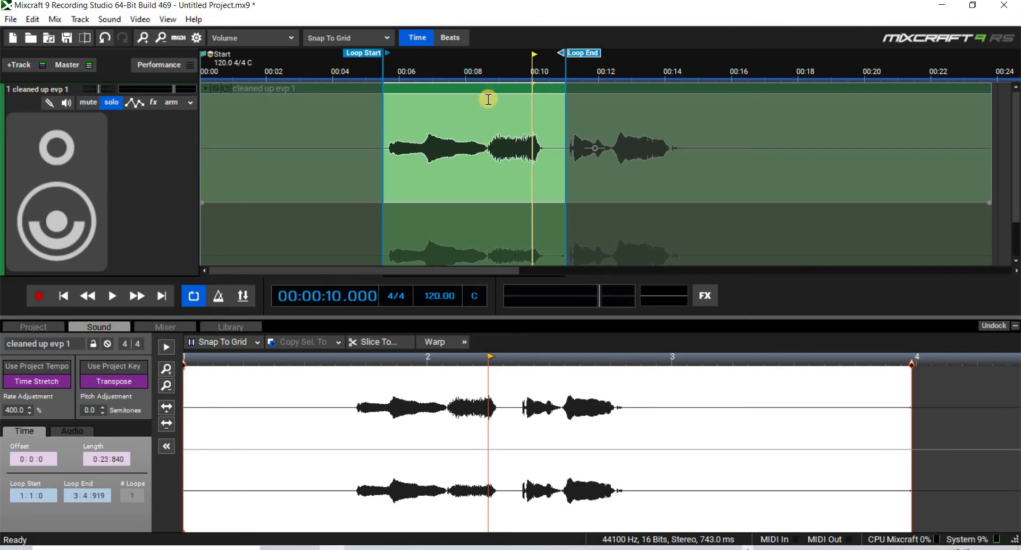
# - Loop only the second sound, between about 8.5 and 10.5 seconds, and listen to it
pyautogui.moveTo(490, 135); pyautogui.dragTo(548, 139)
pyautogui.click(193, 296)
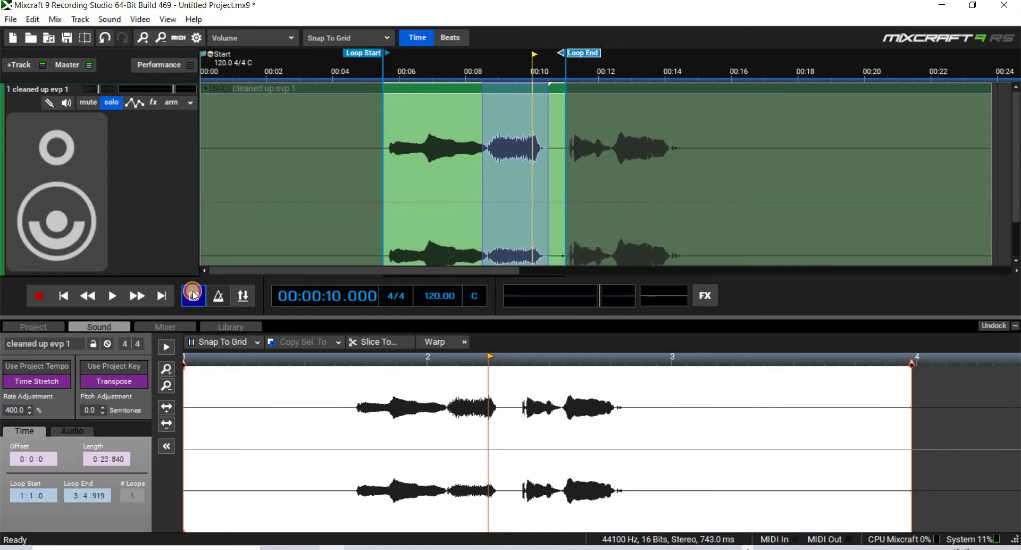
pyautogui.click(193, 295)
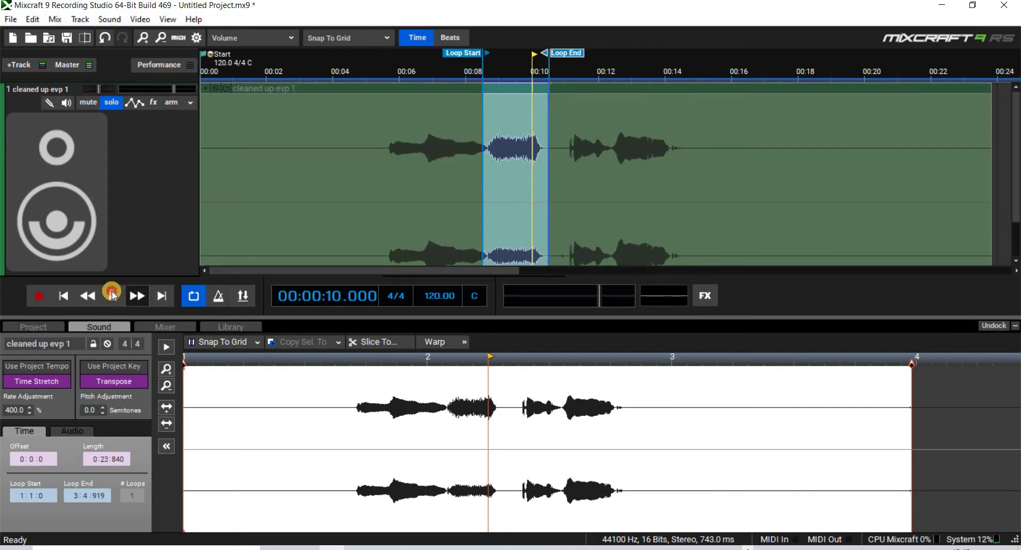
pyautogui.click(112, 296)
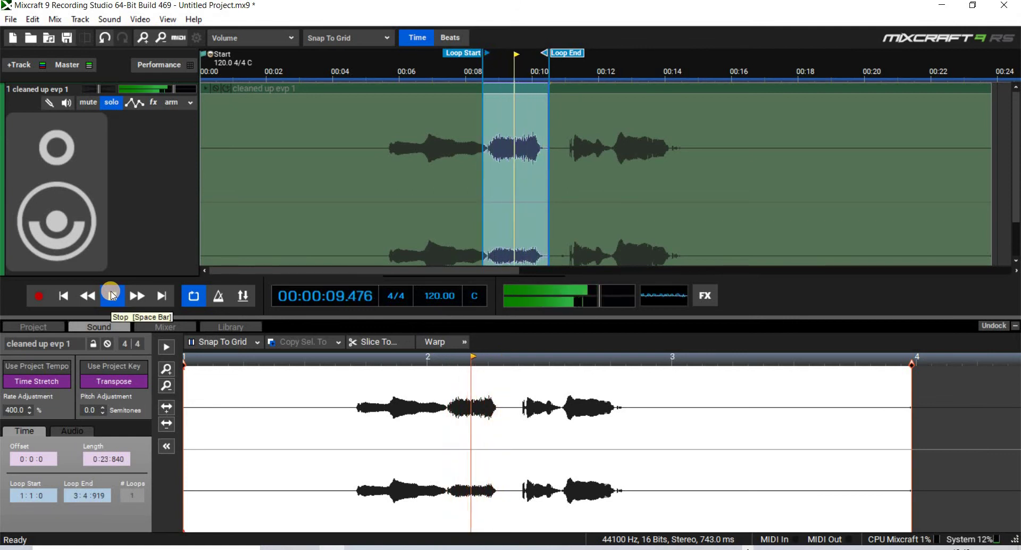
pyautogui.click(113, 296)
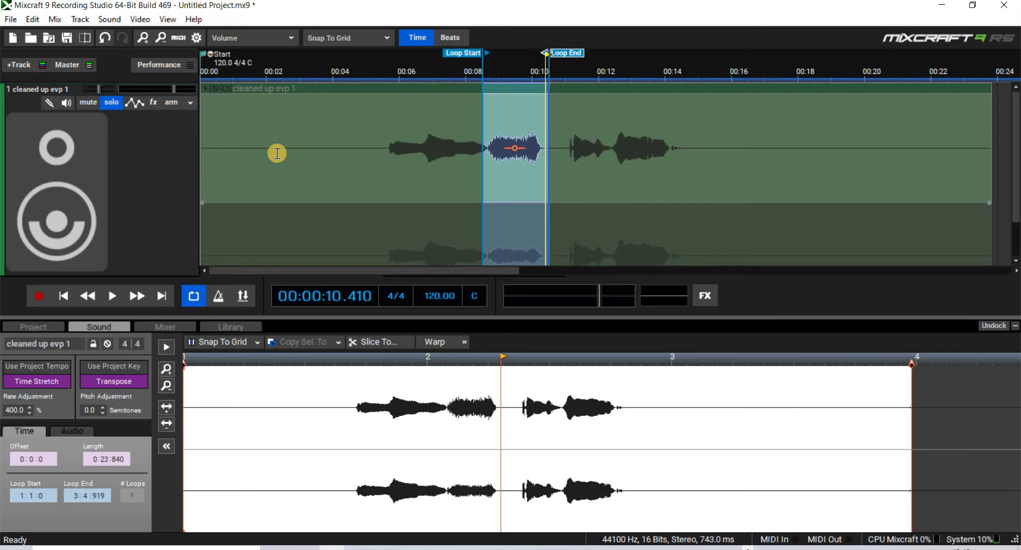
# - Turn off loop playback and listen to the rest of the recording from 10.5 seconds
pyautogui.click(622, 63)
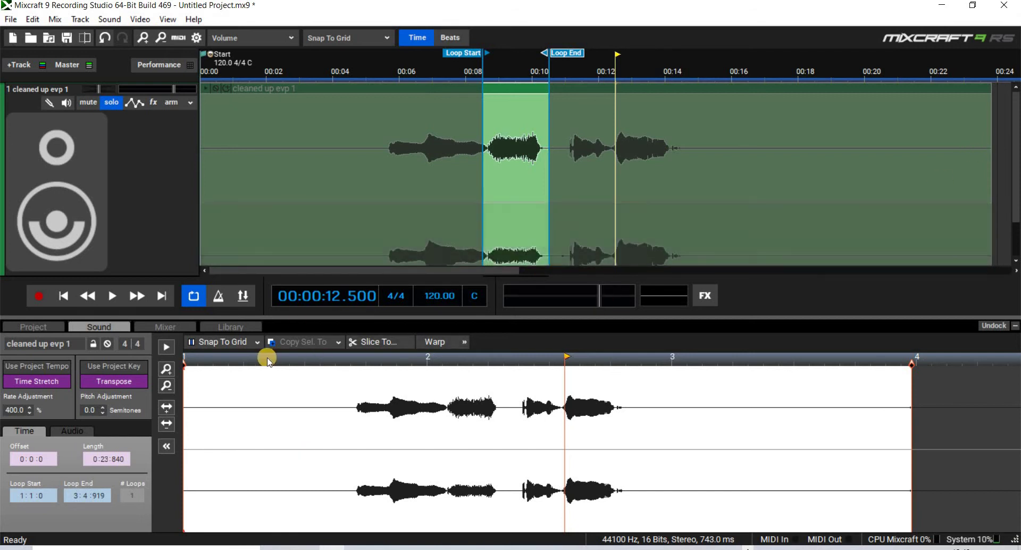
pyautogui.click(189, 297)
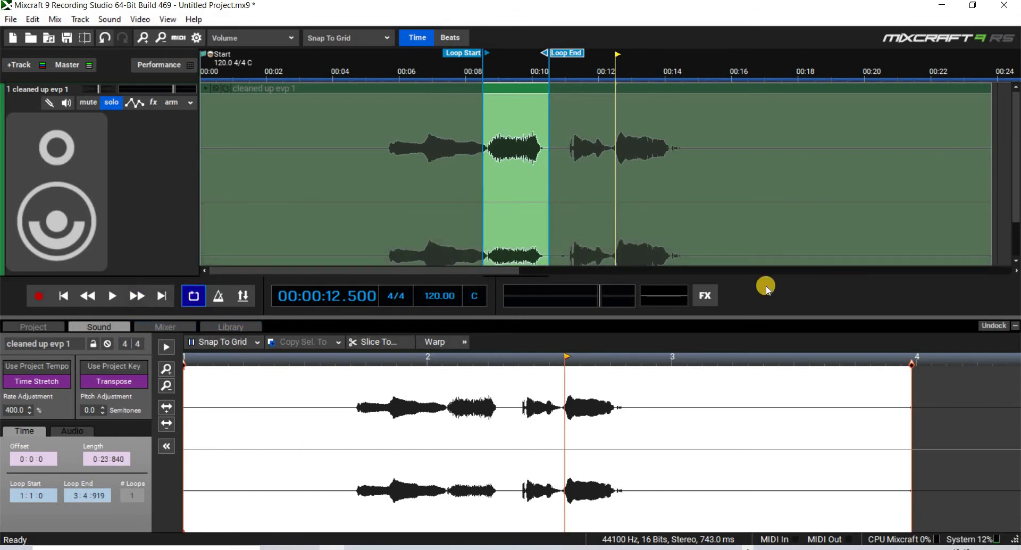
pyautogui.scroll(-3, 1013, 202)
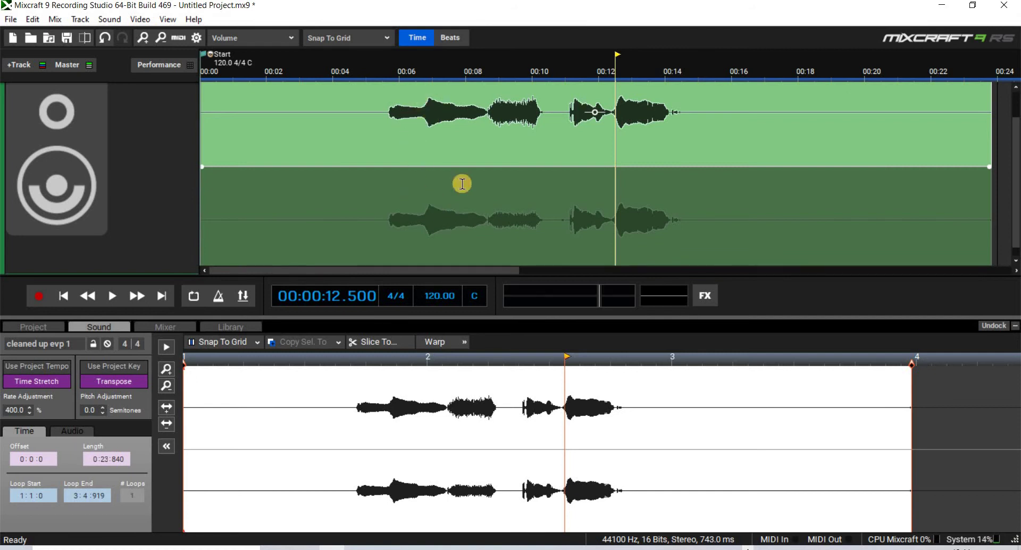
pyautogui.click(556, 65)
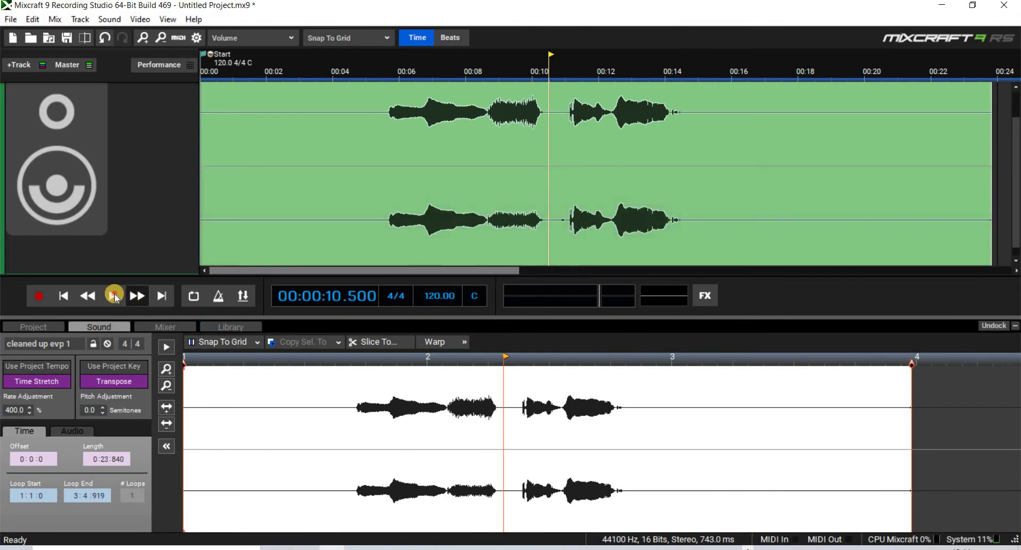
pyautogui.click(114, 296)
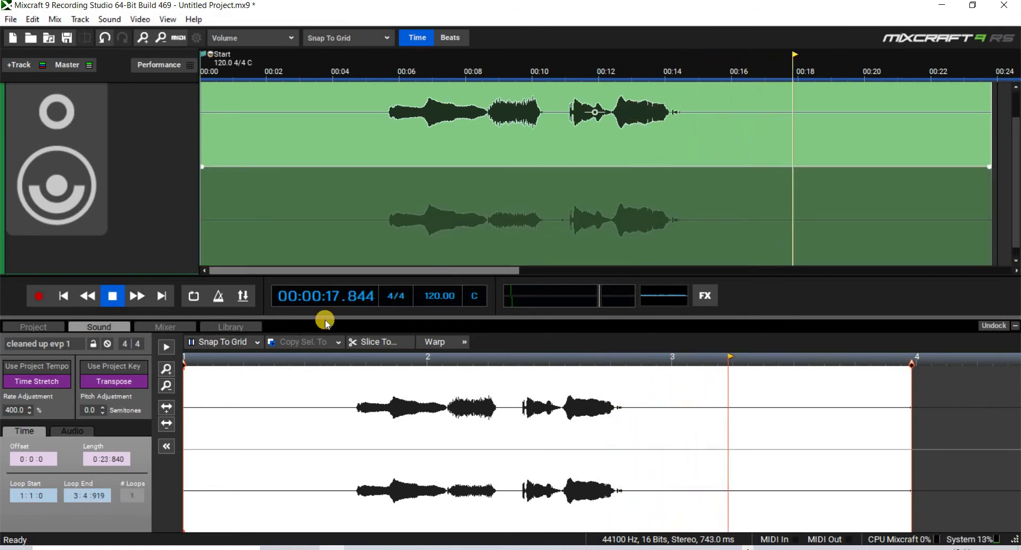
pyautogui.click(113, 295)
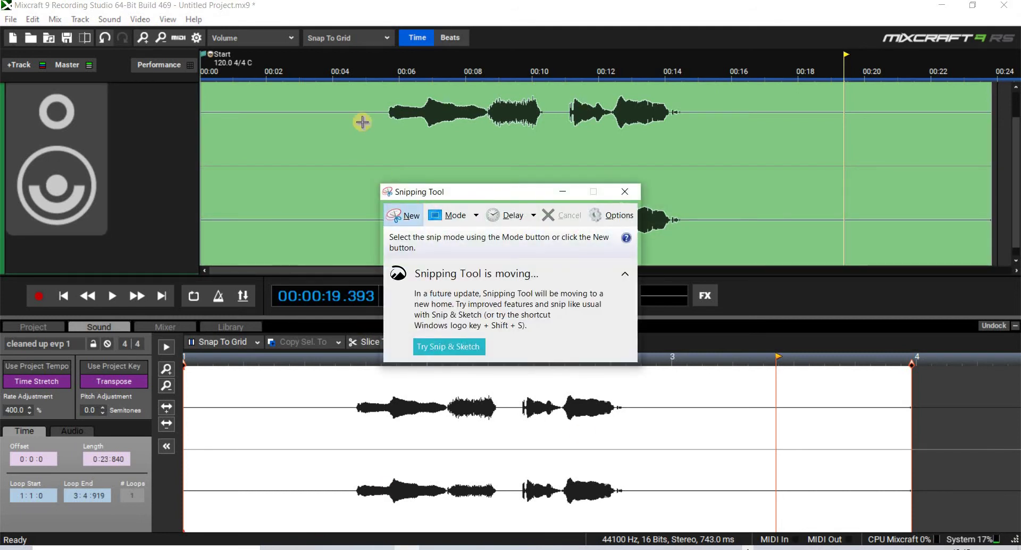
# - Capture the clip's waveform with Snipping Tool, save it to the Desktop as a JPEG named "evp 1", and close Snipping Tool
pyautogui.hotkey('ctrl', 'n')
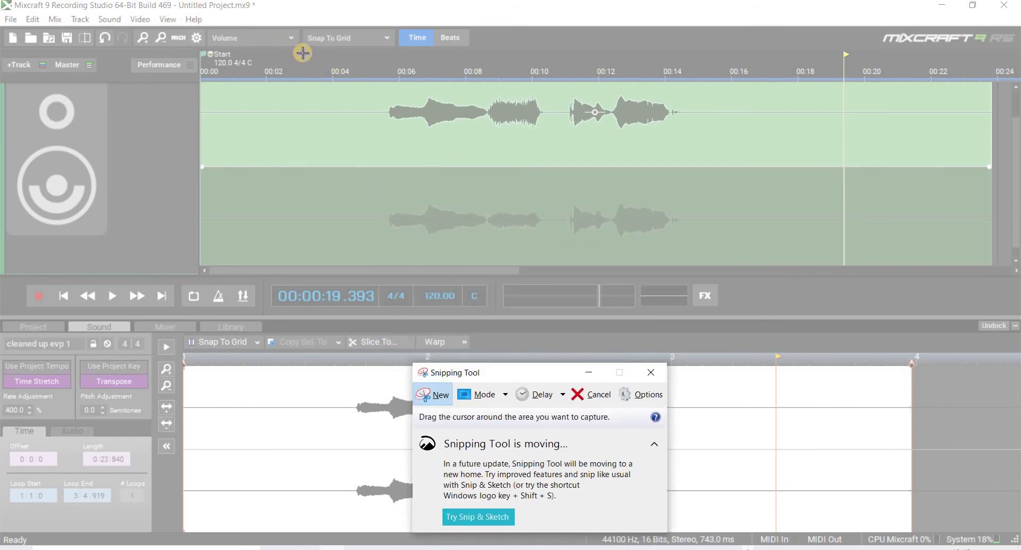
pyautogui.moveTo(363, 56); pyautogui.dragTo(788, 289)
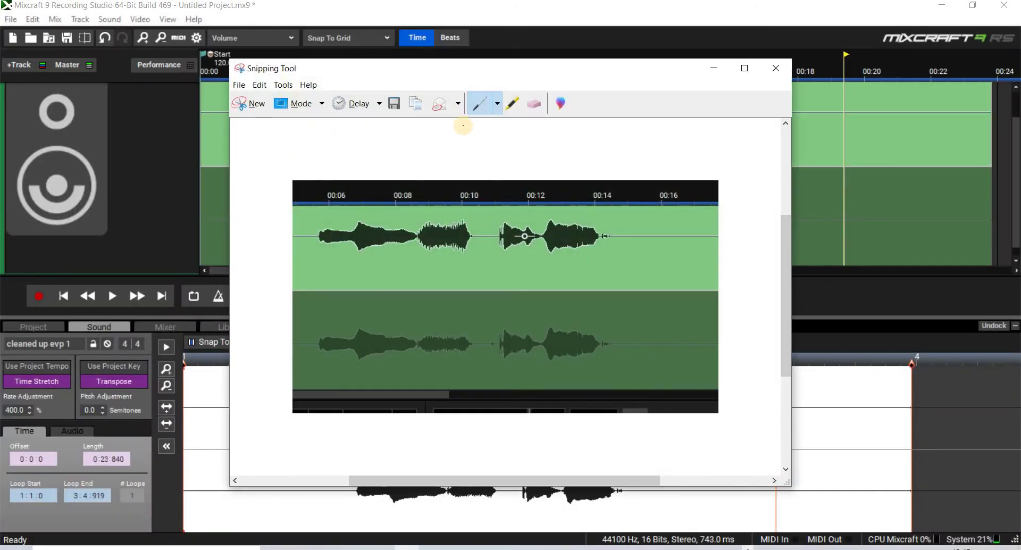
pyautogui.click(394, 104)
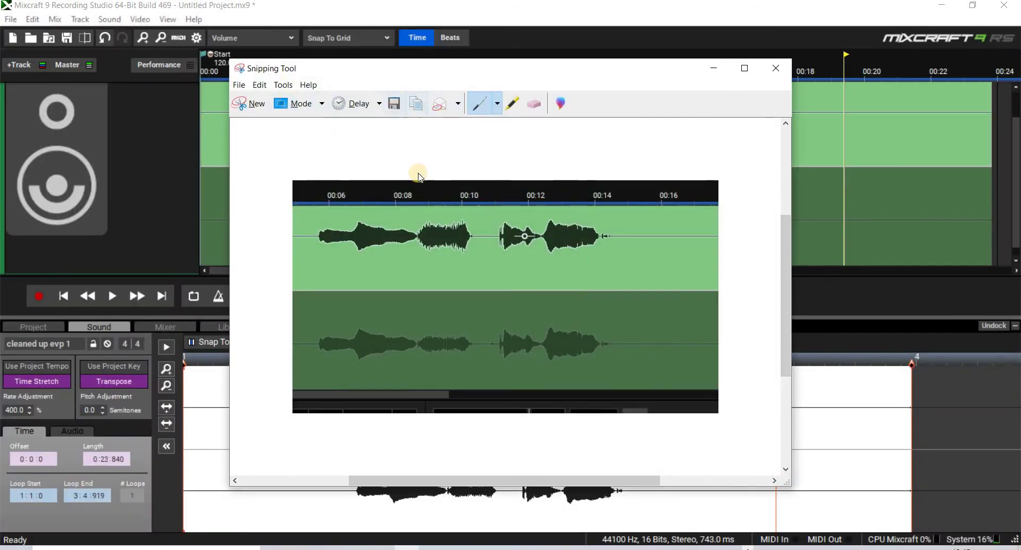
pyautogui.write('v')
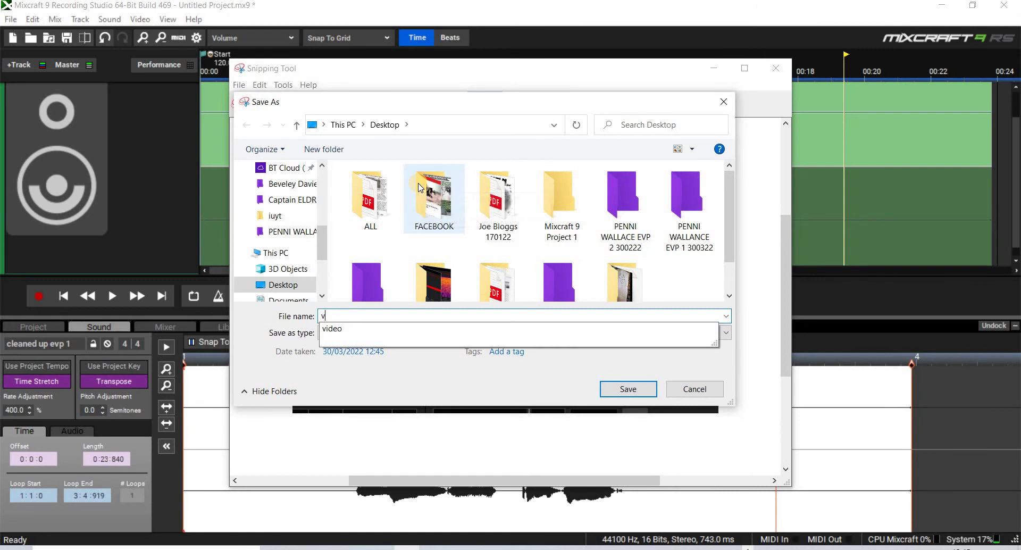
pyautogui.press('BackSpace')
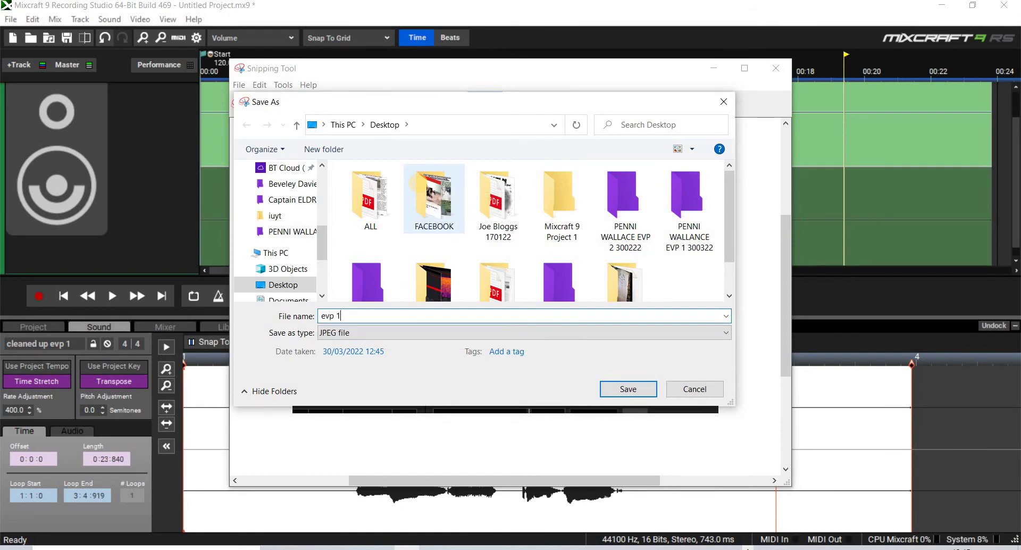
pyautogui.write('evp 1')
pyautogui.click(628, 389)
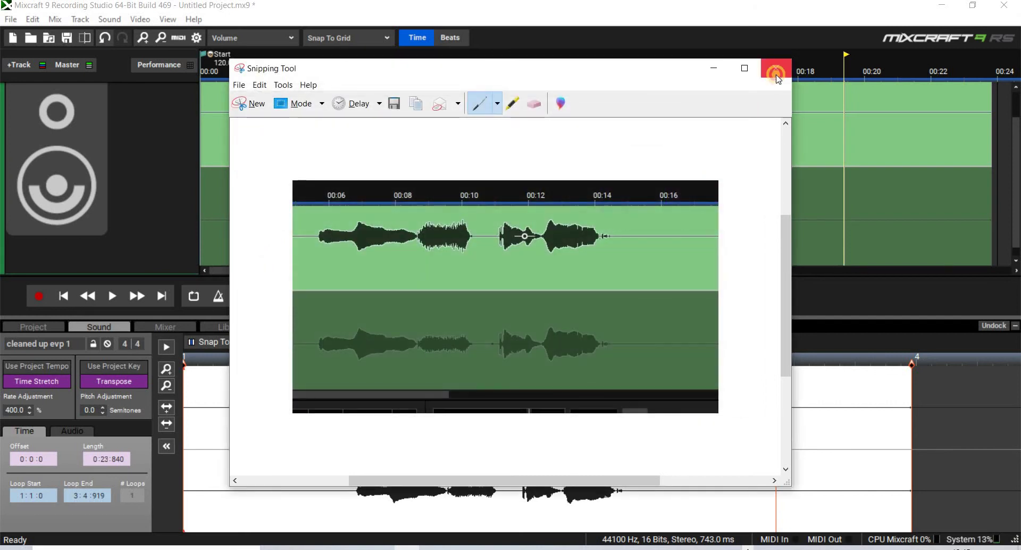
pyautogui.click(777, 74)
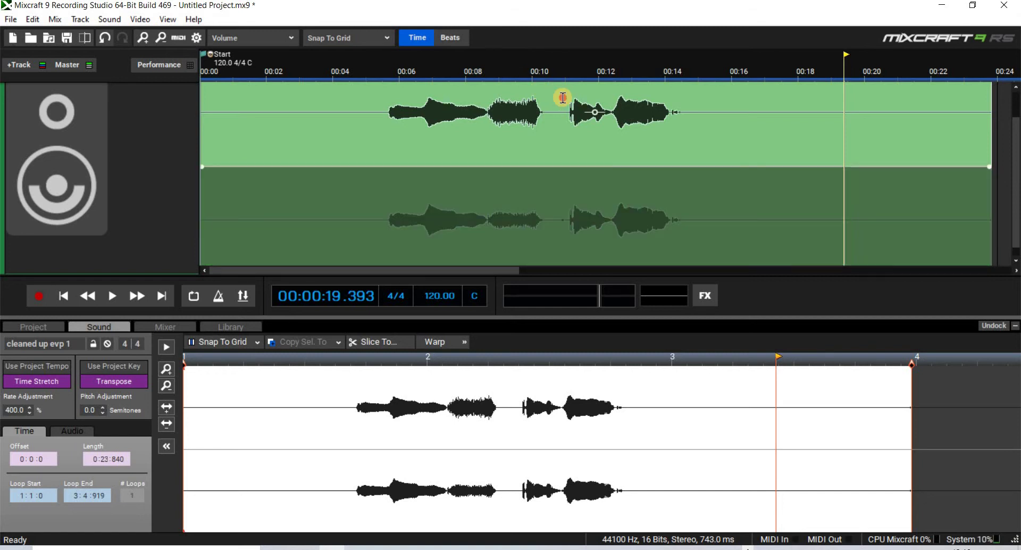
# - Delete the clip section between about 11 and 15 seconds, and remove the silent piece that follows it
pyautogui.moveTo(562, 97); pyautogui.dragTo(690, 108)
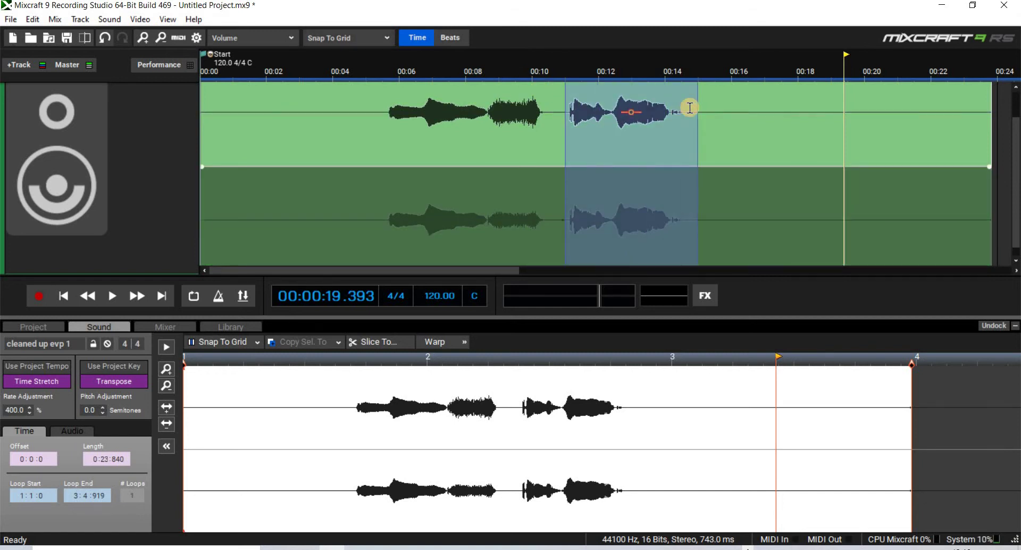
pyautogui.press('Delete')
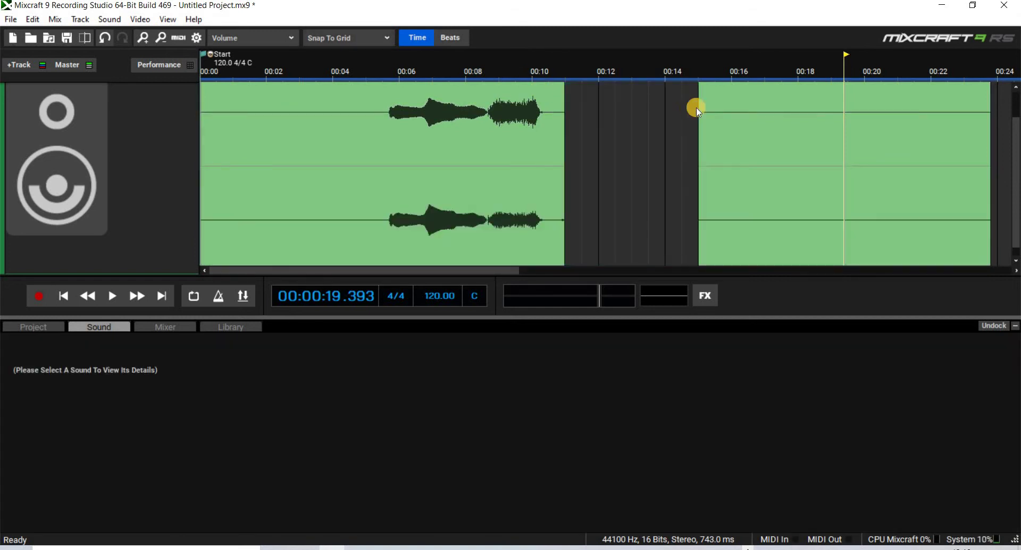
pyautogui.rightClick(816, 102)
pyautogui.click(861, 261)
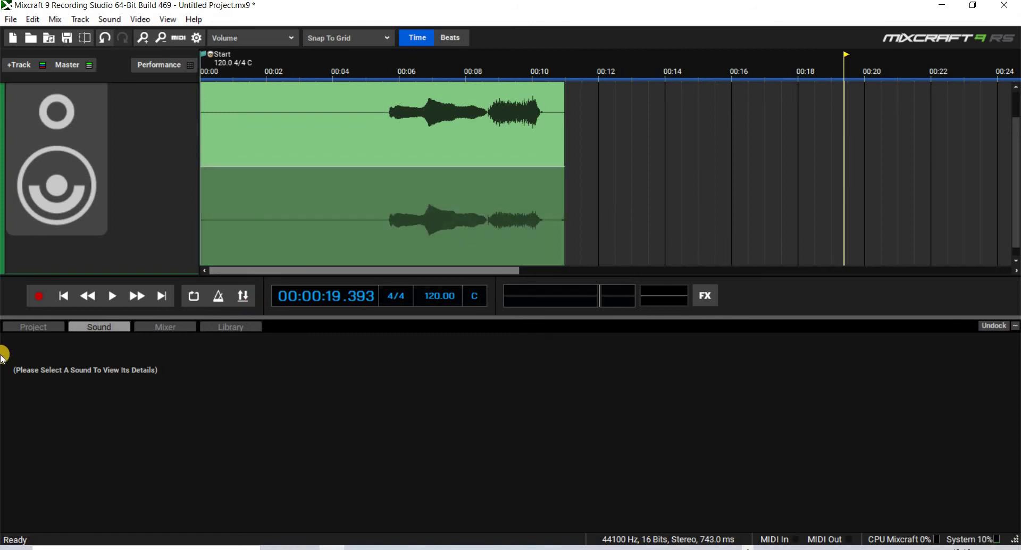
# - Return the playhead to the start and try to set the cleaned clip's rate adjustment to 800 %
pyautogui.click(63, 295)
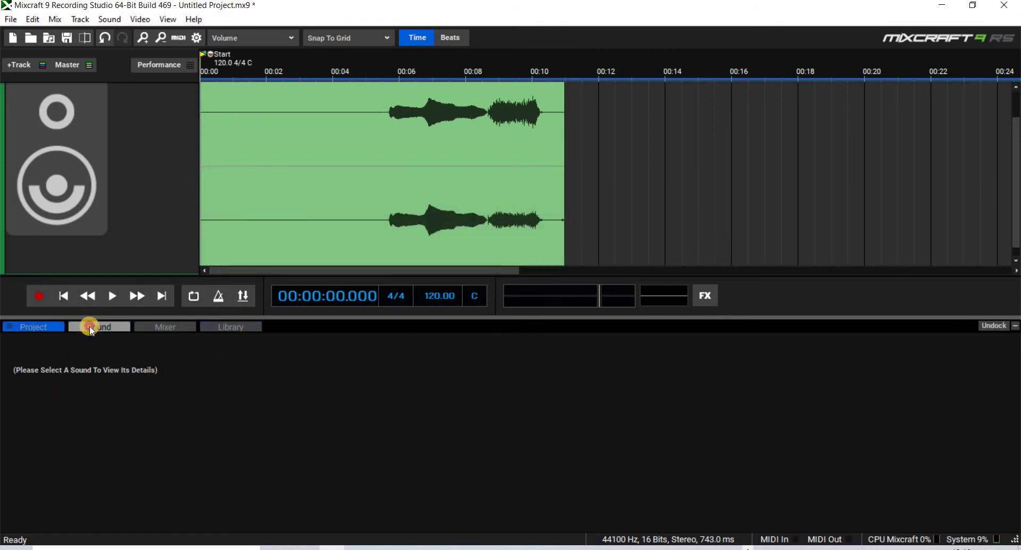
pyautogui.click(104, 224)
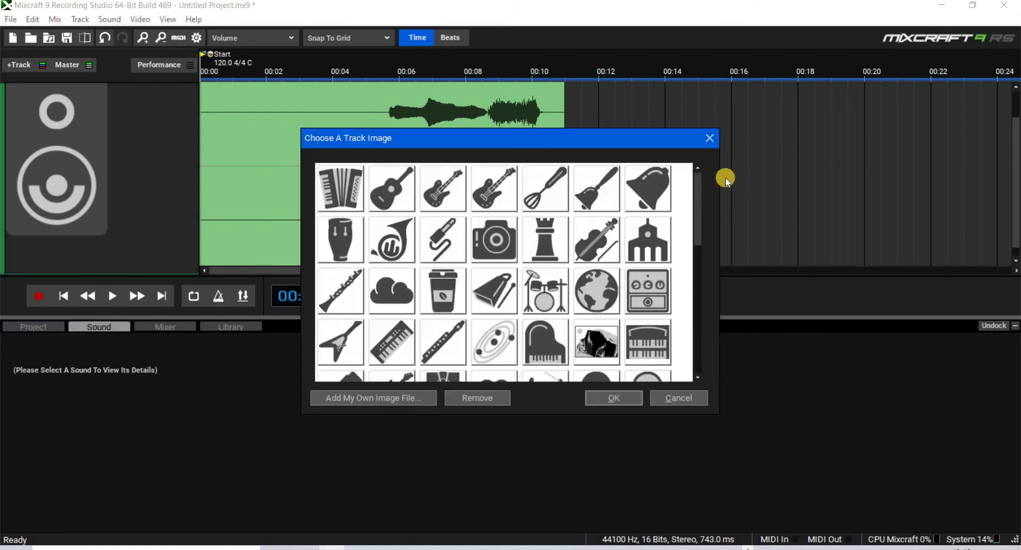
pyautogui.click(709, 138)
pyautogui.click(320, 175)
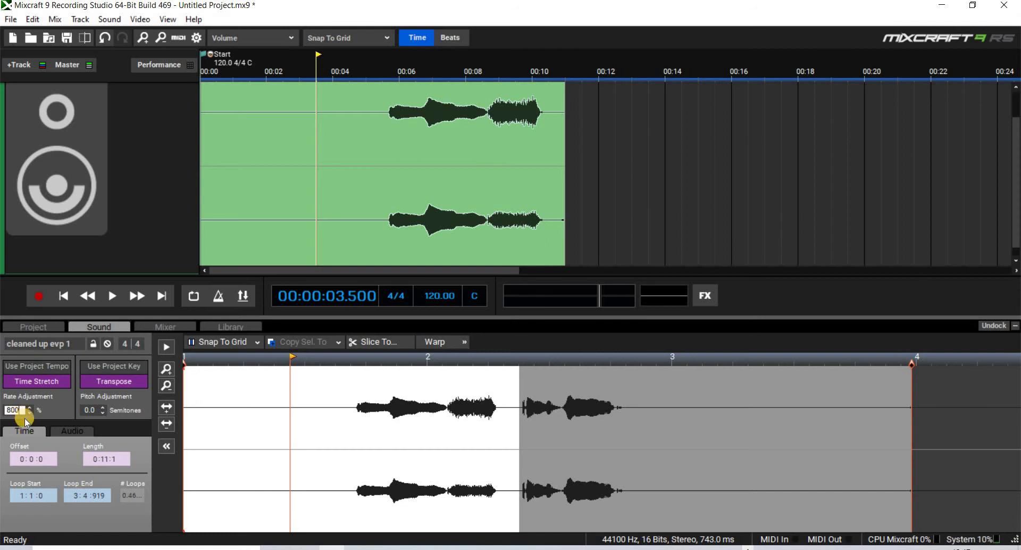
pyautogui.press('Return')
pyautogui.moveTo(32, 408); pyautogui.dragTo(17, 412)
pyautogui.click(50, 413)
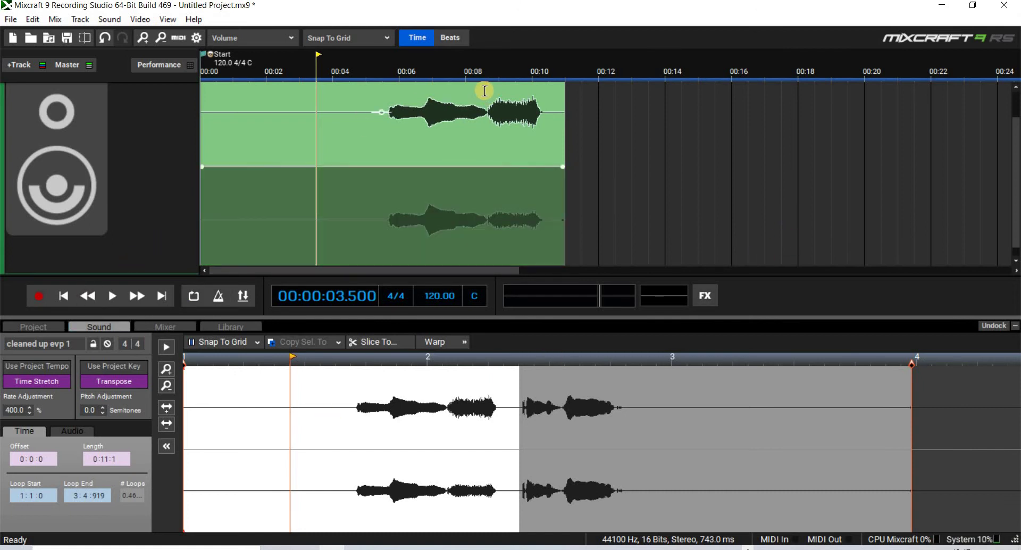
# - Delete the clip section before 8.5 seconds, keeping only the second sound
pyautogui.moveTo(481, 91); pyautogui.dragTo(139, 100)
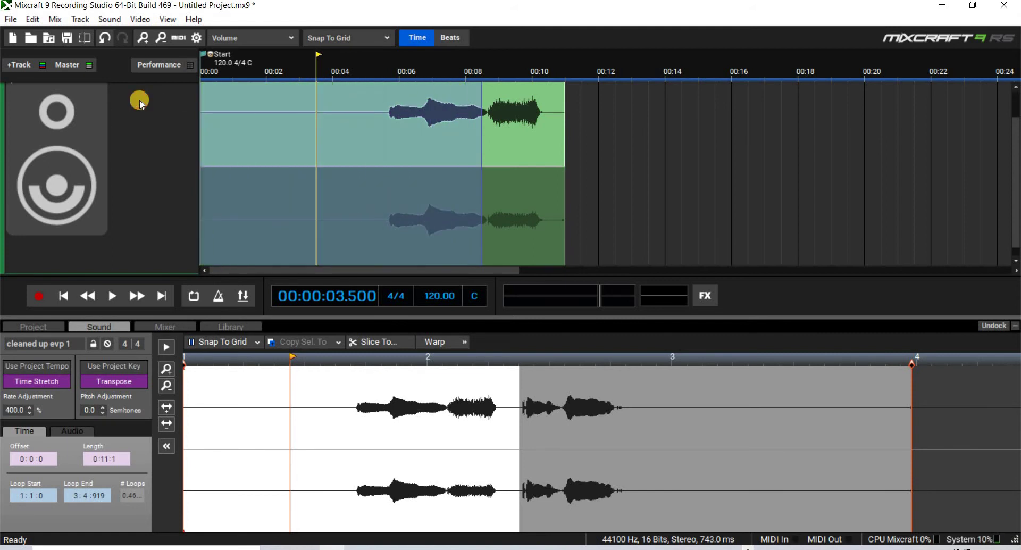
pyautogui.press('Delete')
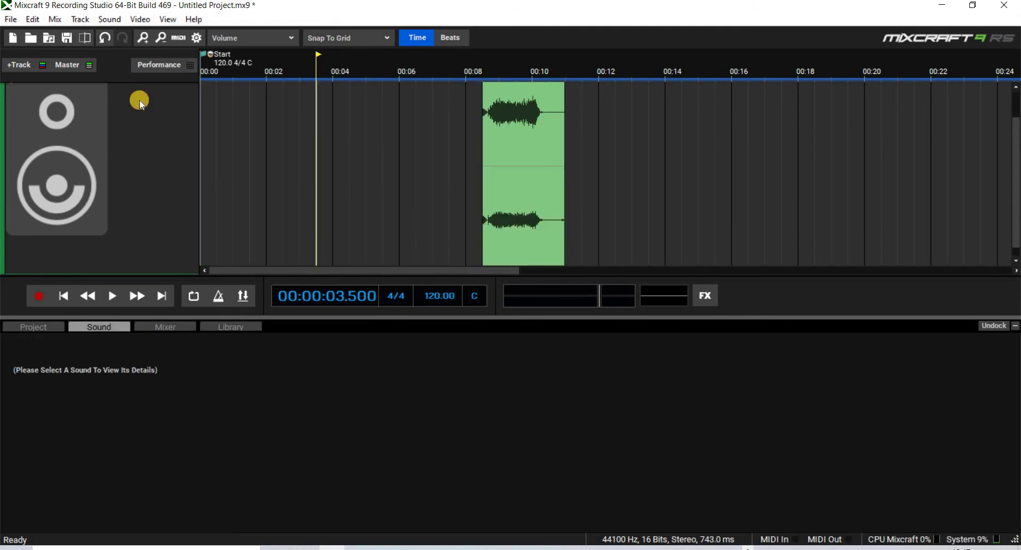
pyautogui.click(554, 94)
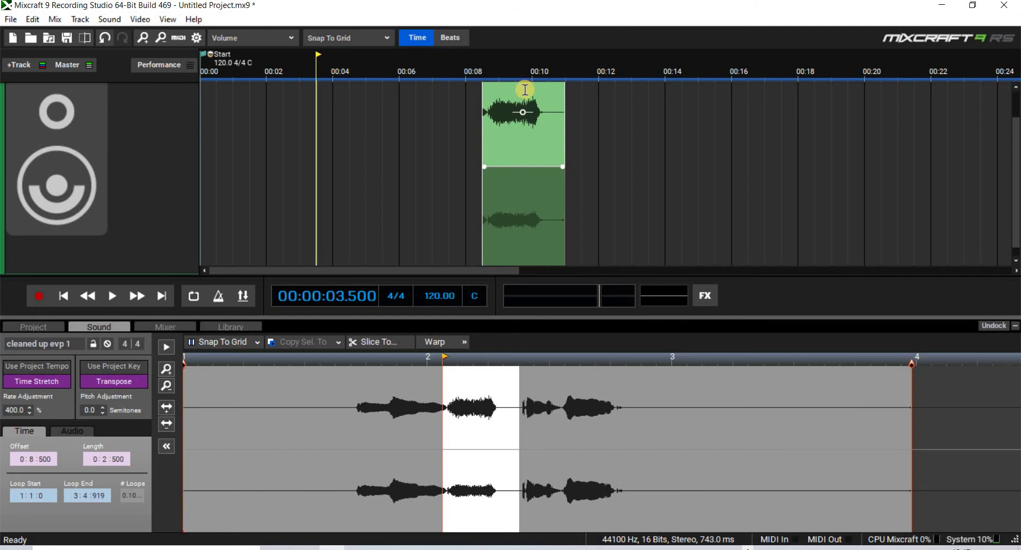
pyautogui.moveTo(525, 89); pyautogui.dragTo(513, 91)
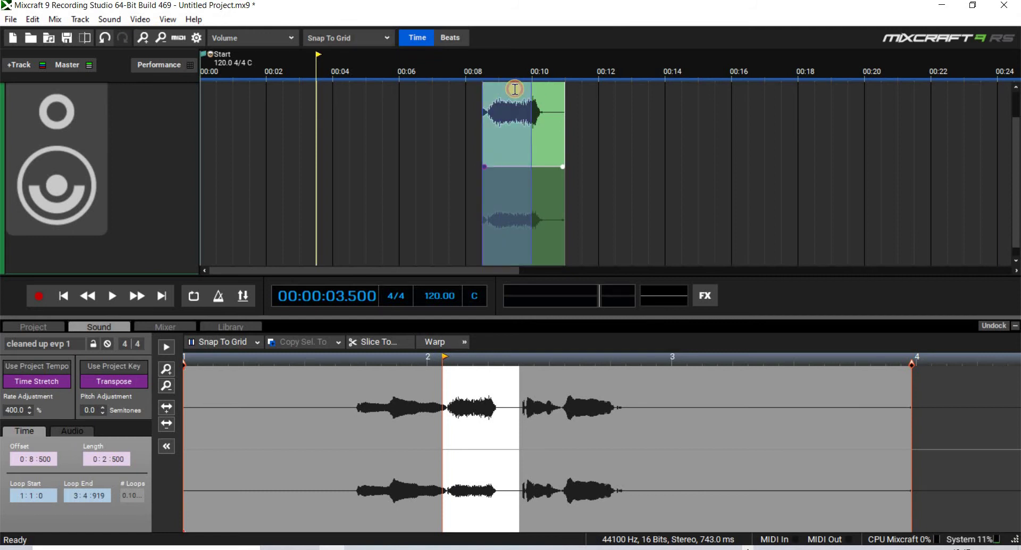
pyautogui.click(603, 130)
# - Move the remaining clip so it starts at 4 seconds and enlarge the track's height
pyautogui.moveTo(478, 267); pyautogui.dragTo(422, 263)
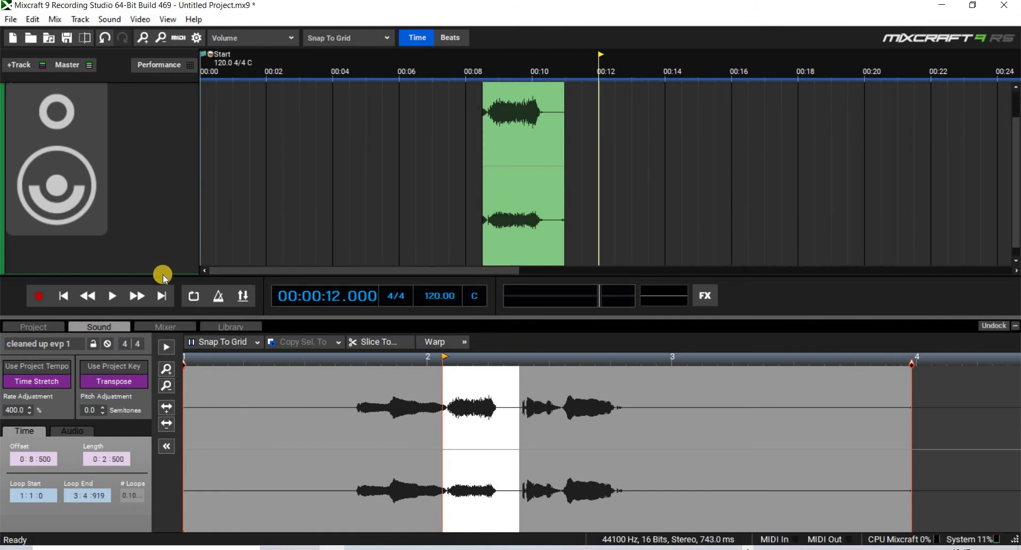
pyautogui.moveTo(163, 272); pyautogui.dragTo(186, 186)
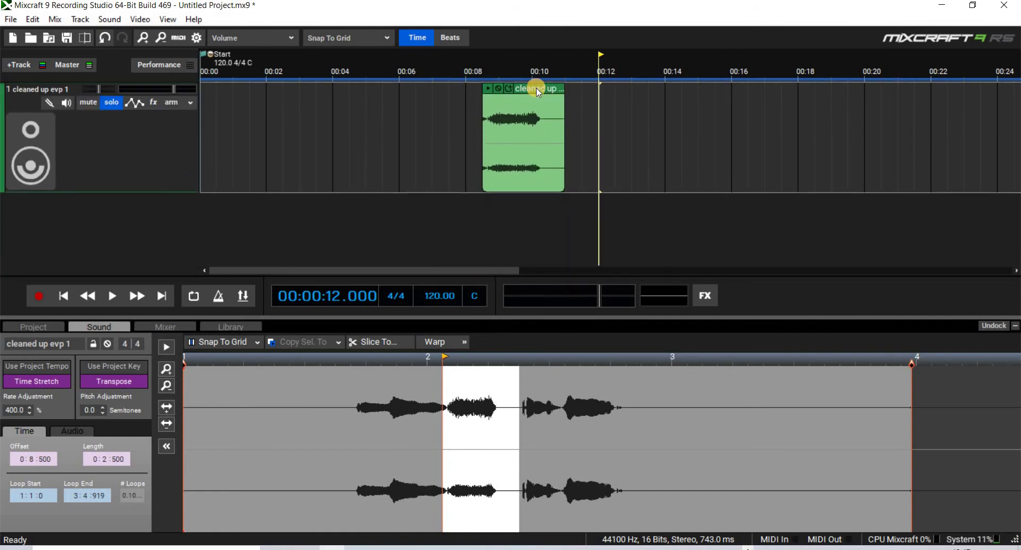
pyautogui.moveTo(394, 85); pyautogui.dragTo(308, 139)
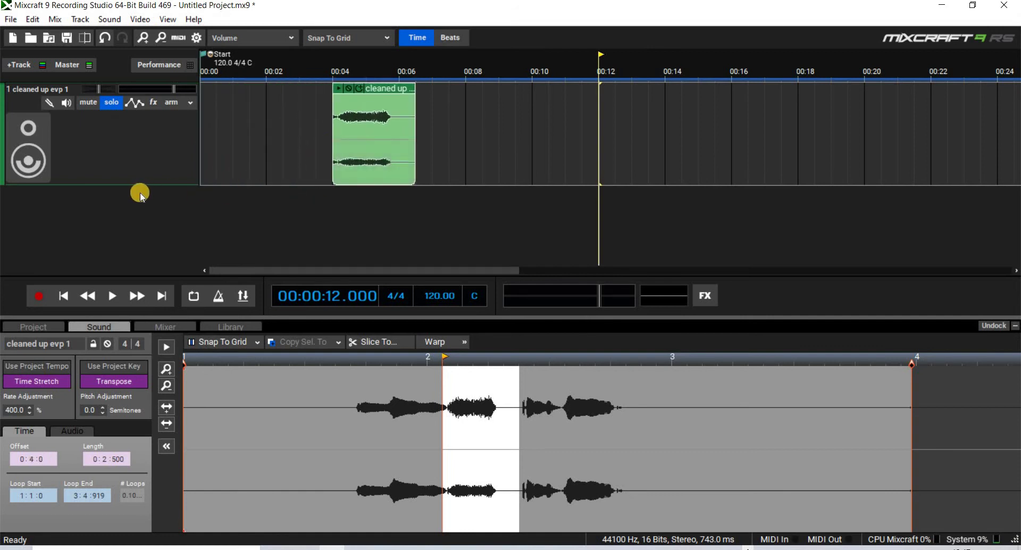
pyautogui.moveTo(143, 182); pyautogui.dragTo(155, 338)
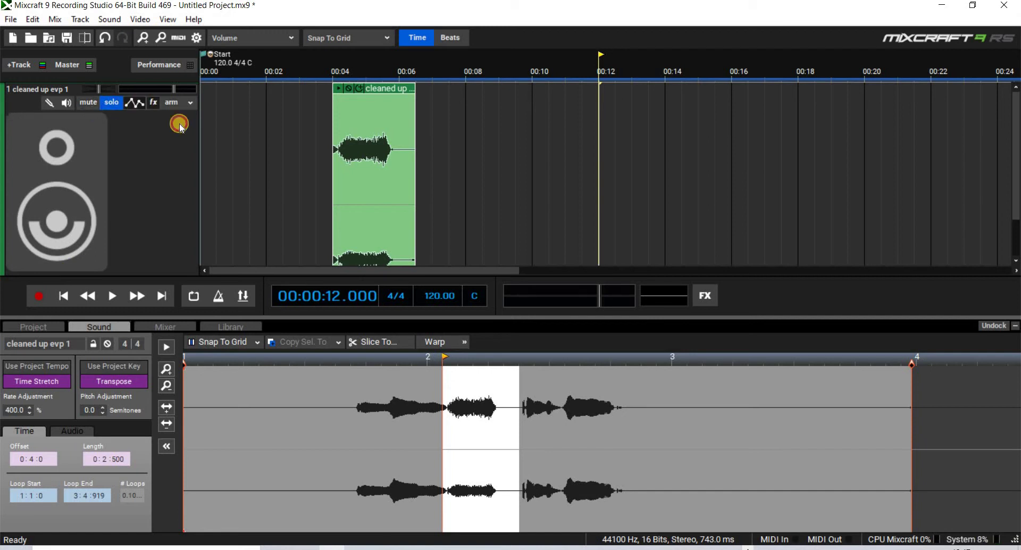
# - Show the track's automation lane and shape a short fade-in at the start of the clip's volume envelope
pyautogui.click(135, 102)
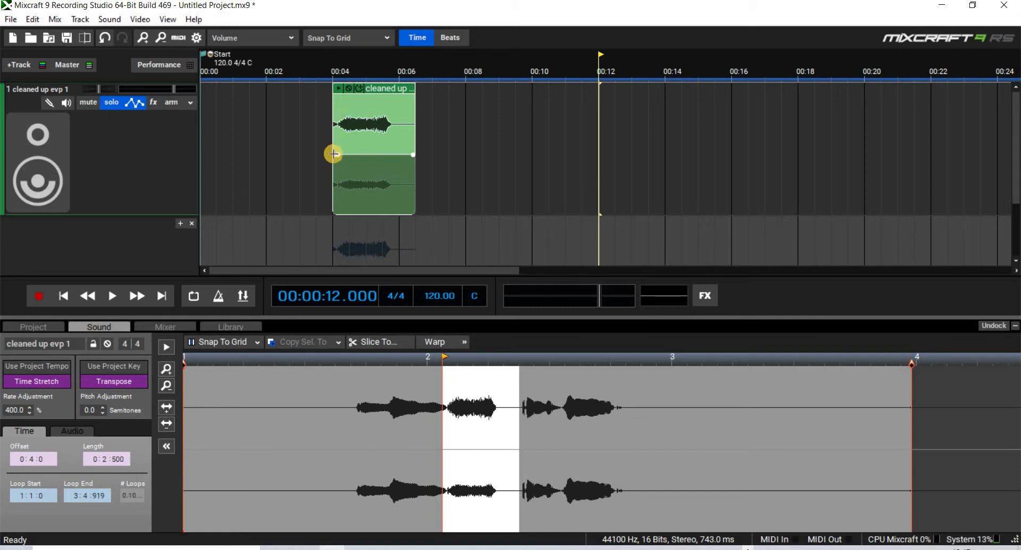
pyautogui.moveTo(334, 154)
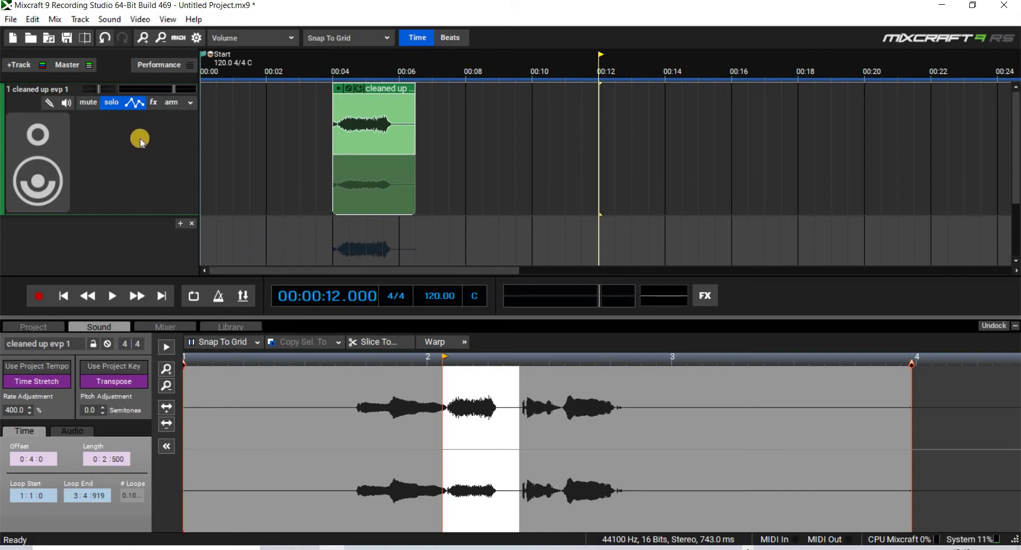
pyautogui.click(132, 106)
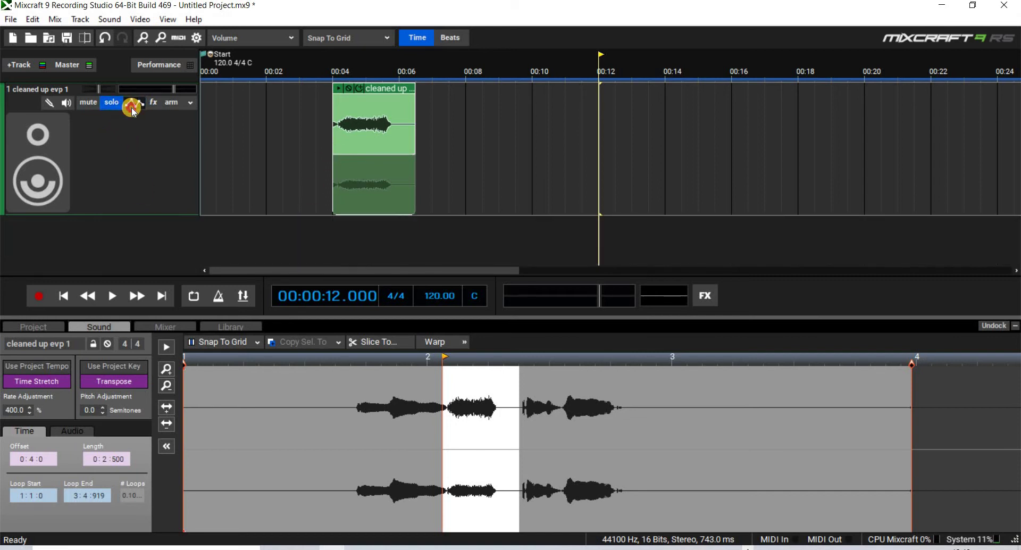
pyautogui.click(133, 108)
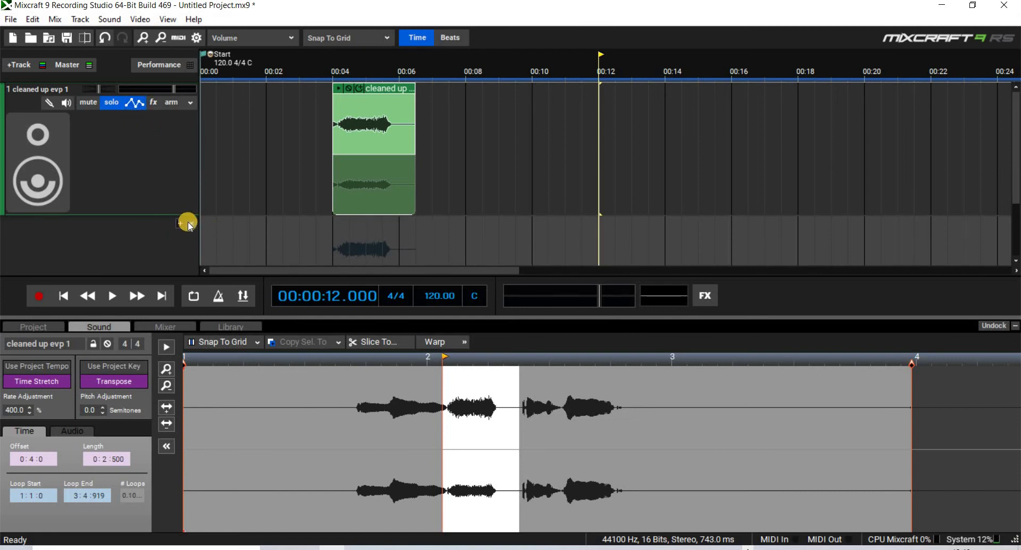
pyautogui.click(156, 163)
pyautogui.moveTo(339, 124); pyautogui.dragTo(358, 160)
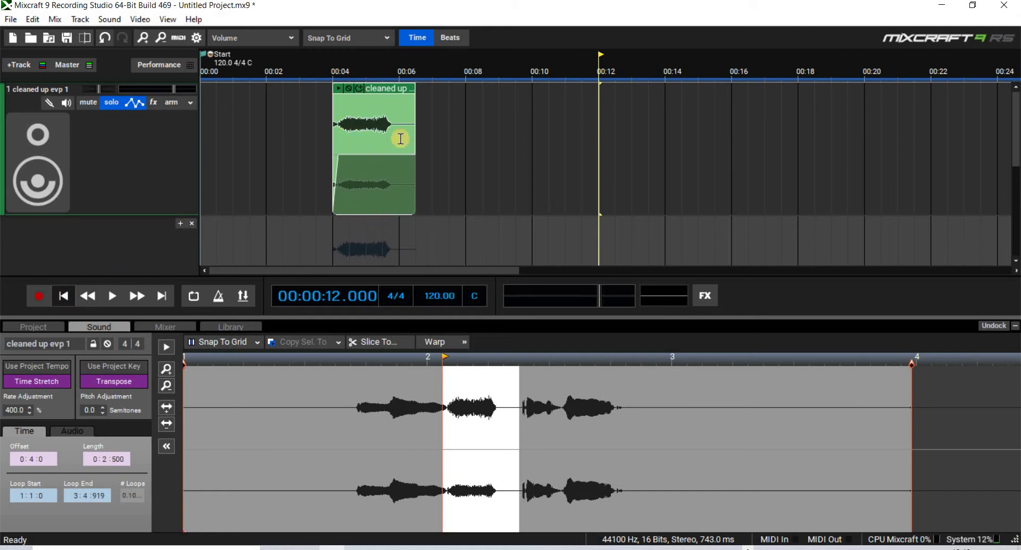
# - Move the clip to the start of the timeline and listen to it, hiding the automation lane
pyautogui.moveTo(395, 93); pyautogui.dragTo(190, 73)
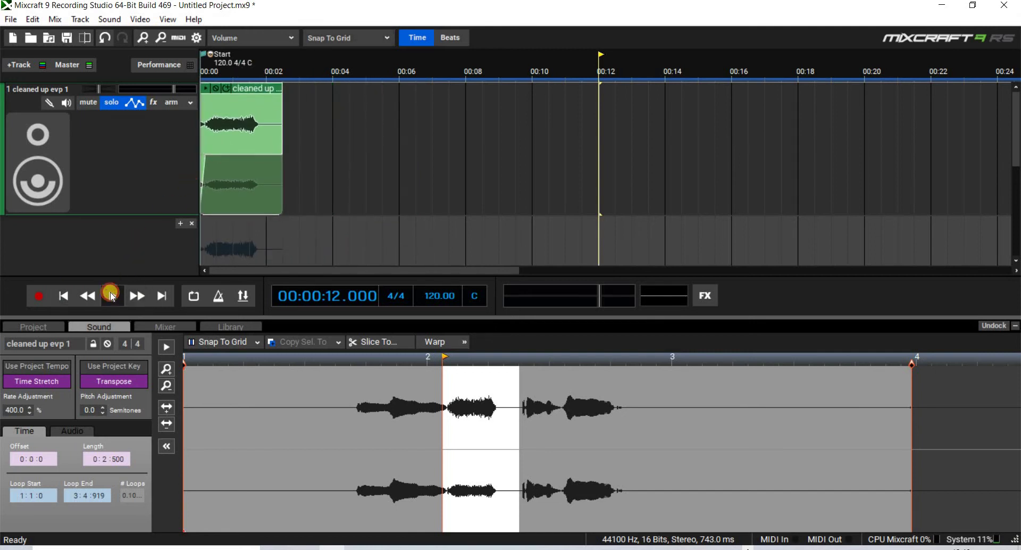
pyautogui.click(111, 295)
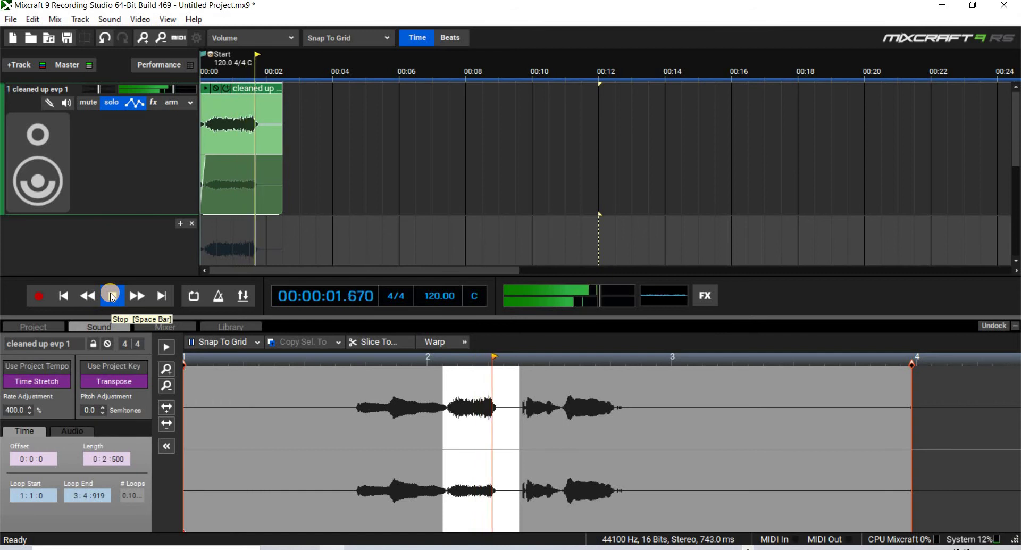
pyautogui.click(111, 296)
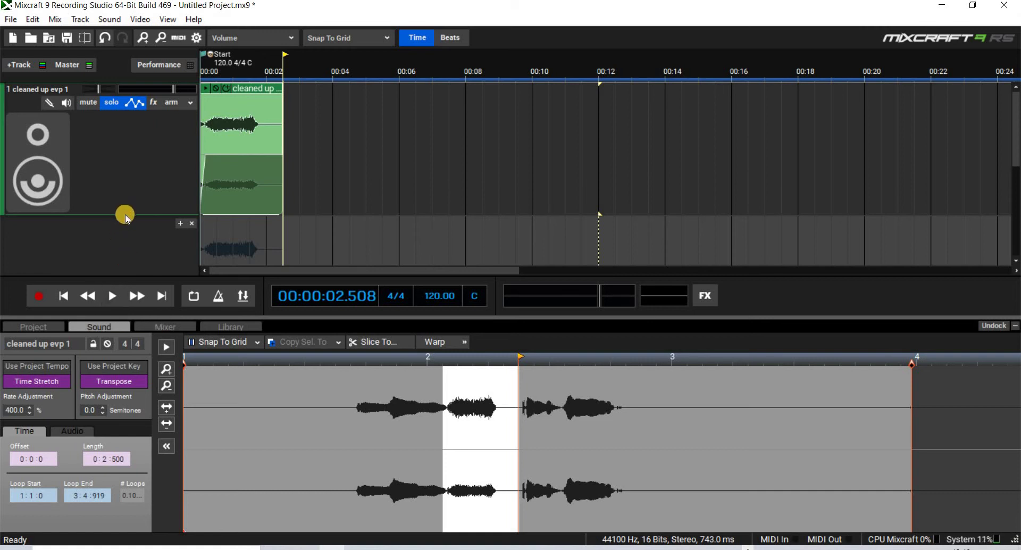
pyautogui.click(135, 103)
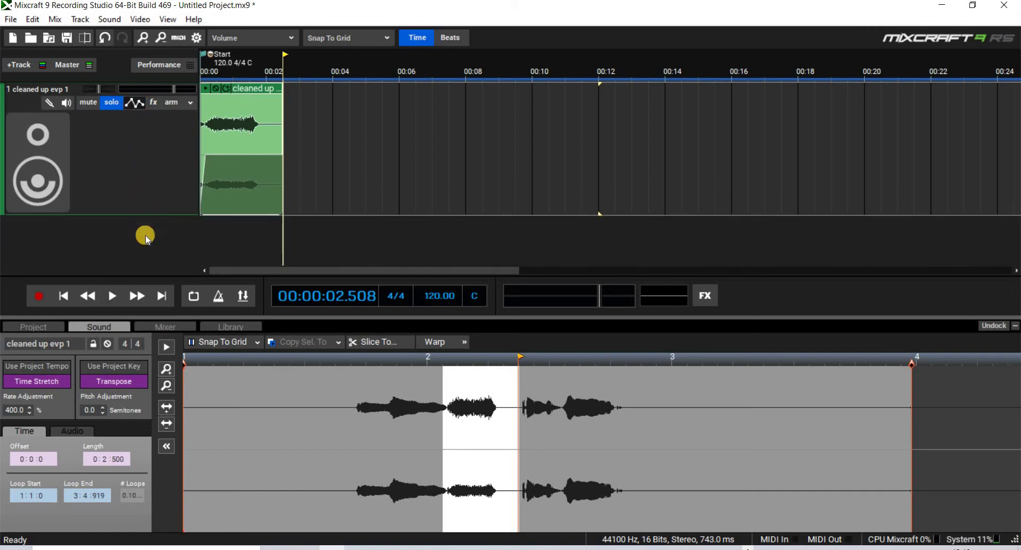
pyautogui.click(114, 299)
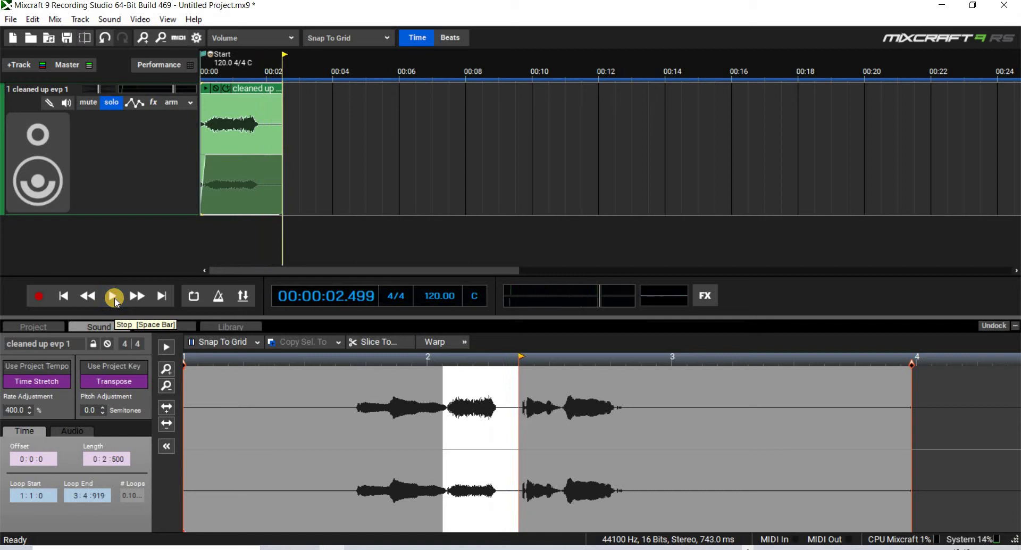
# - Lengthen the clip's fade-in to about 0.6 seconds and play the clip from the start
pyautogui.click(211, 154)
pyautogui.moveTo(205, 159); pyautogui.dragTo(213, 172)
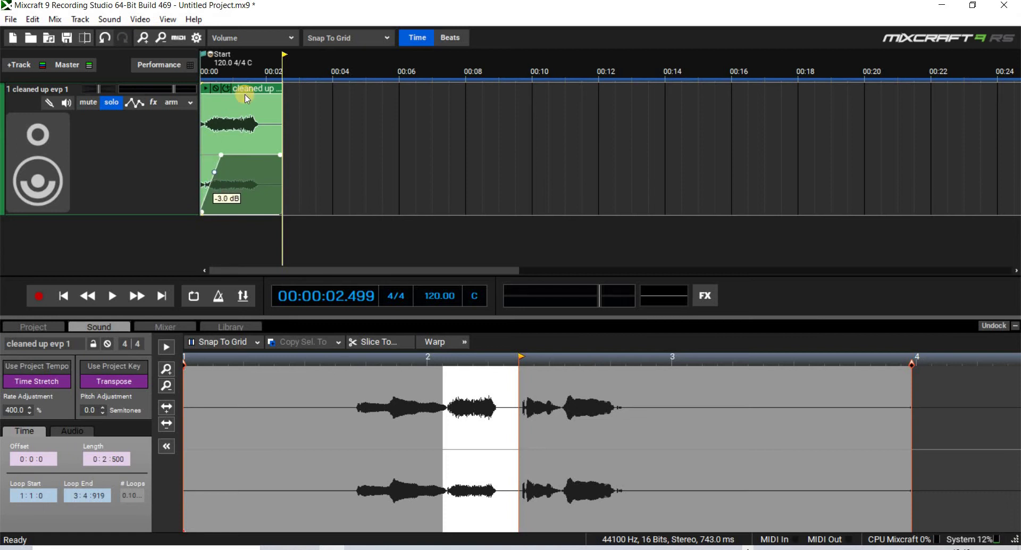
pyautogui.click(73, 301)
pyautogui.click(112, 295)
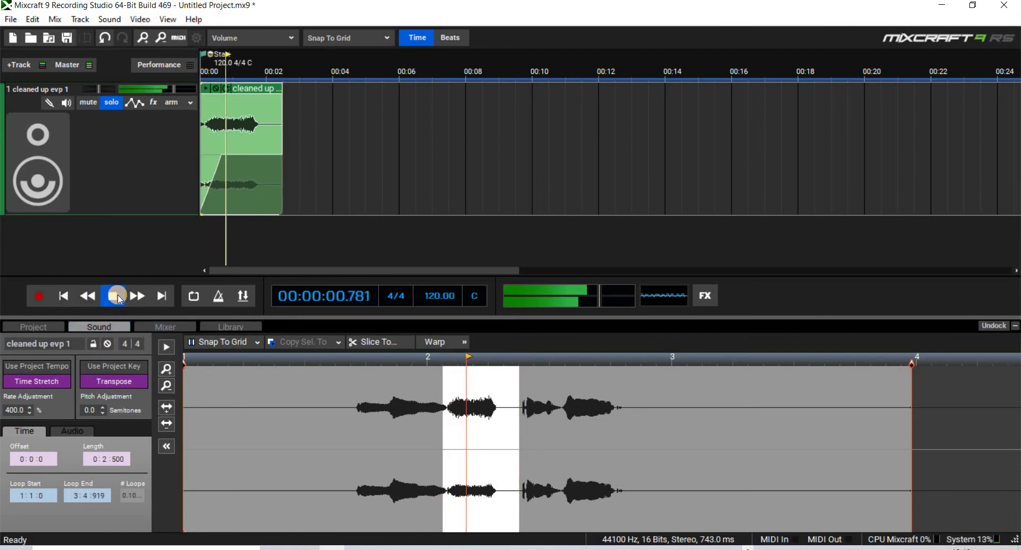
pyautogui.click(124, 292)
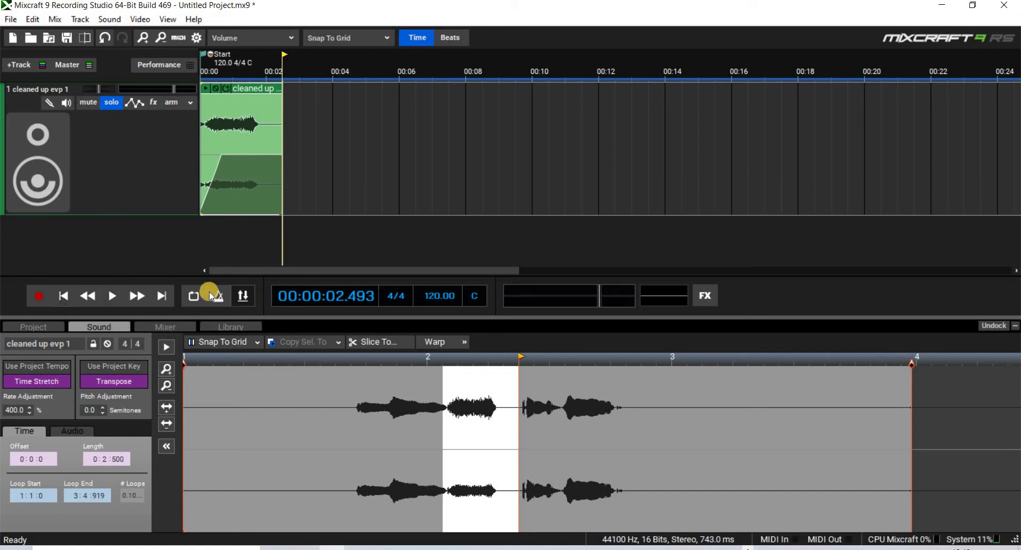
# - Turn on loop playback, set the loop from 0 to 2.5 seconds around the clip, and play it
pyautogui.click(192, 296)
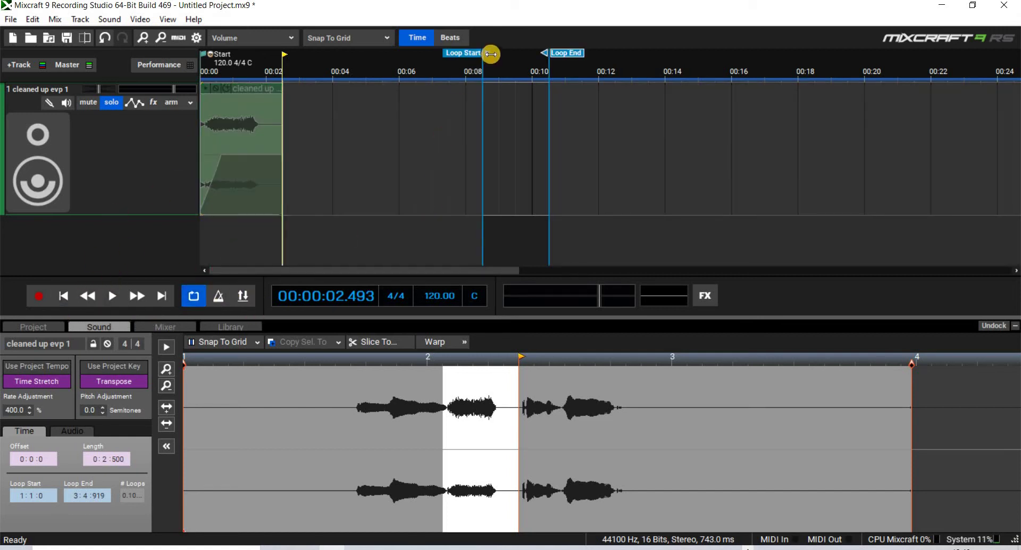
pyautogui.moveTo(243, 56); pyautogui.dragTo(244, 59)
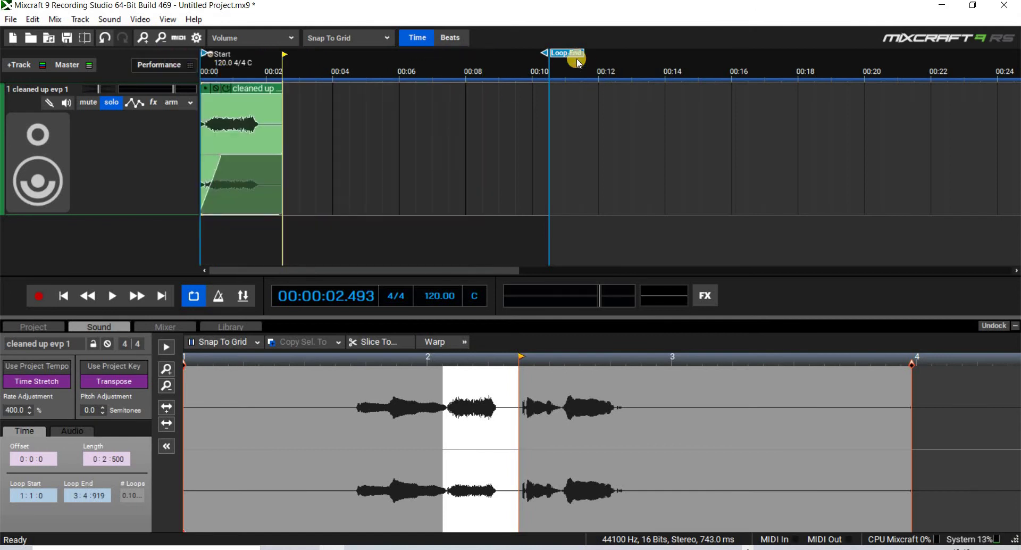
pyautogui.moveTo(477, 53); pyautogui.dragTo(285, 57)
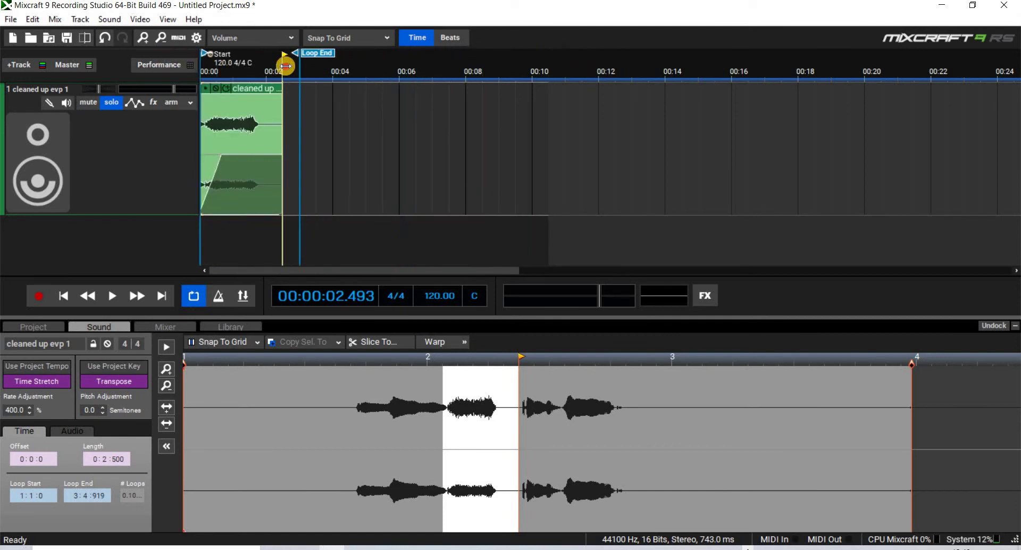
pyautogui.click(101, 297)
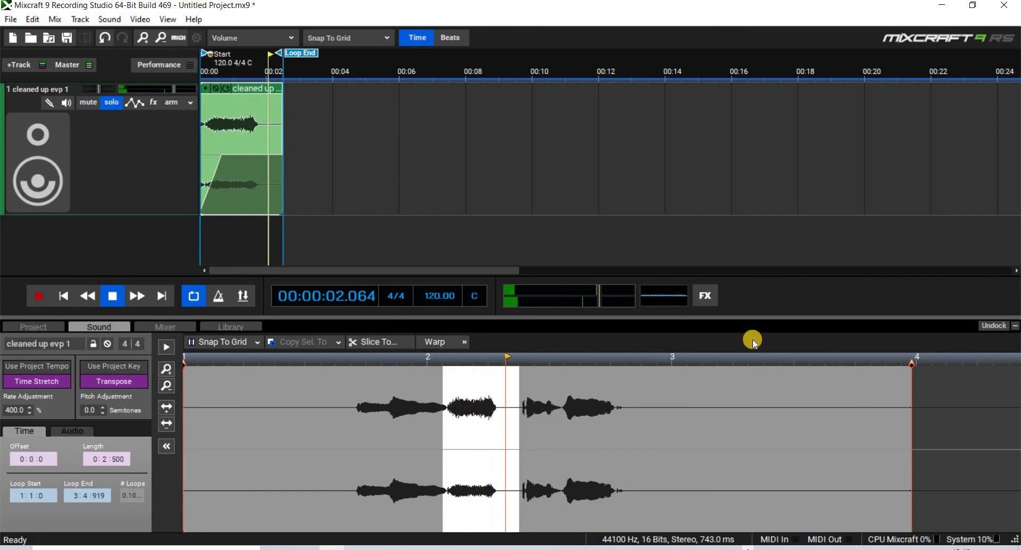
# - Add the Voxengo SPAN Spectrum Analyzer effect to the master track
pyautogui.click(706, 296)
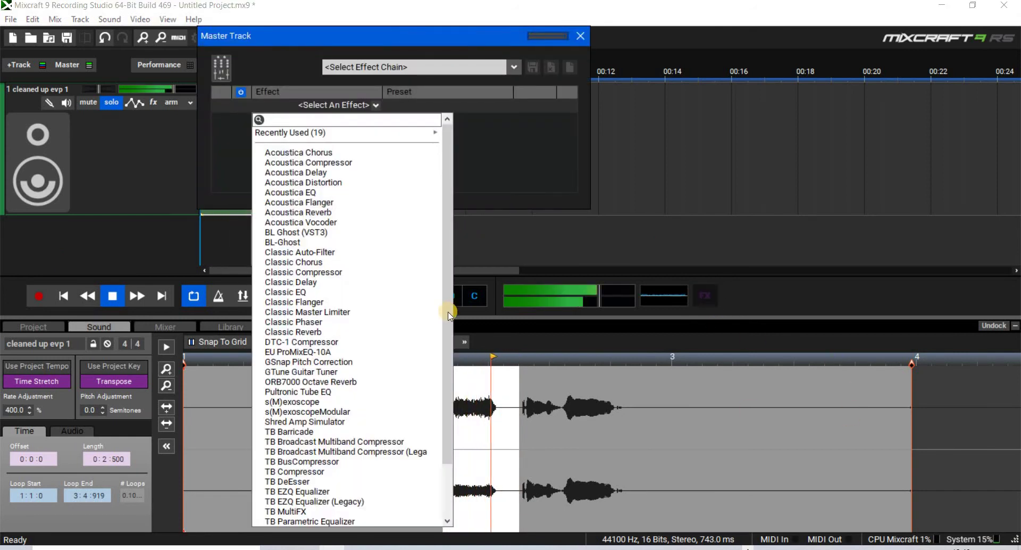
pyautogui.scroll(-2, 450, 518)
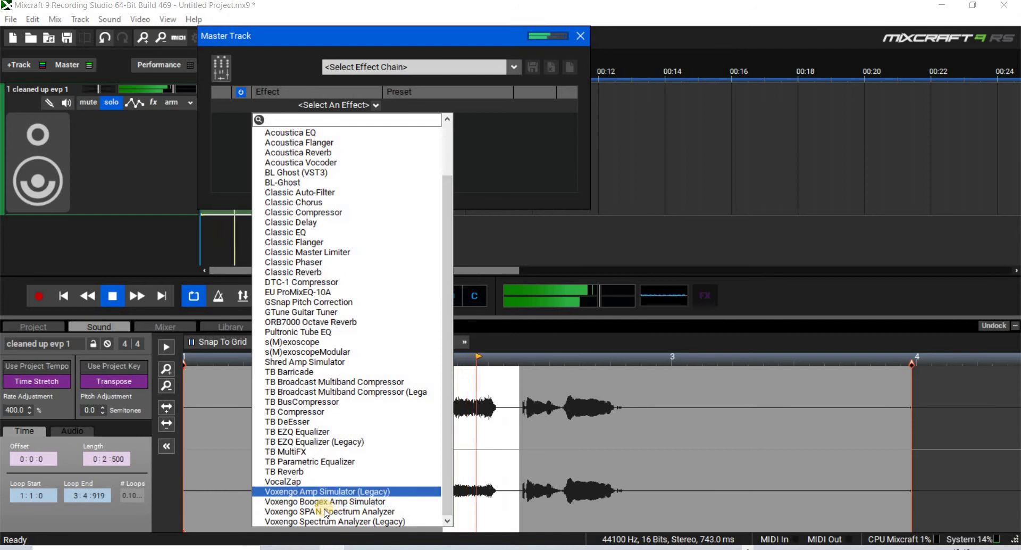
pyautogui.click(329, 511)
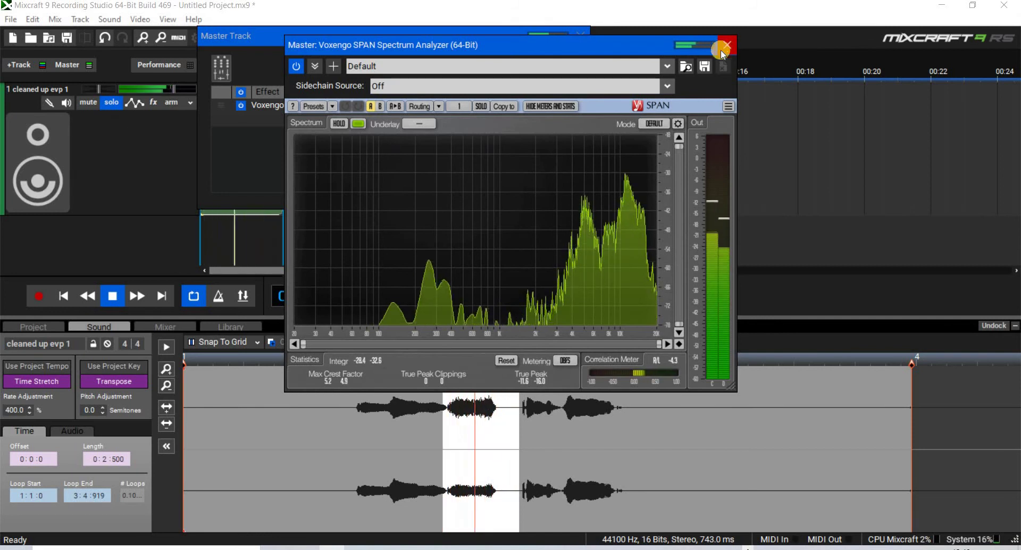
# - Switch the spectrum analyzer to the Avg and Max preset, examine the sound's spectrum, and close the analyzer window
pyautogui.click(666, 66)
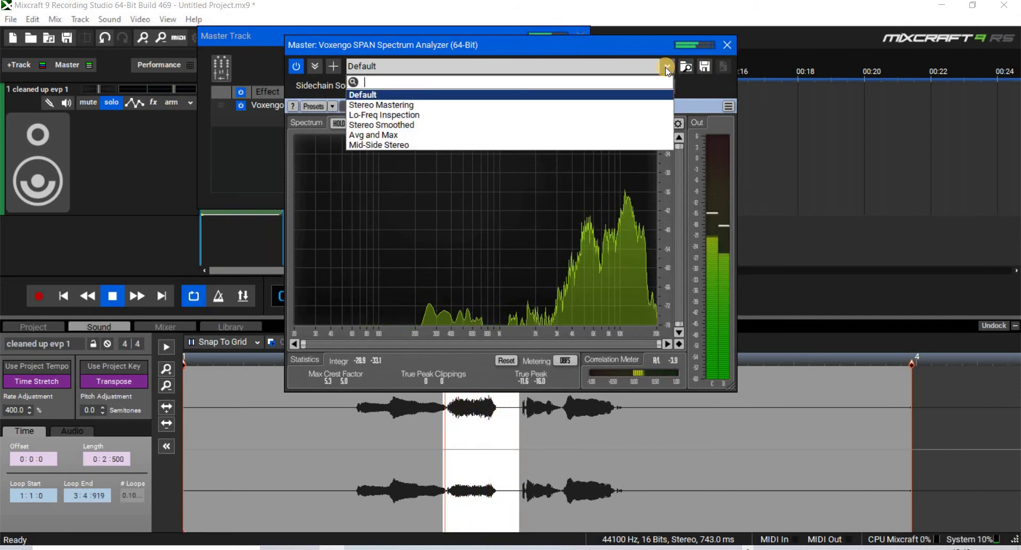
pyautogui.click(577, 137)
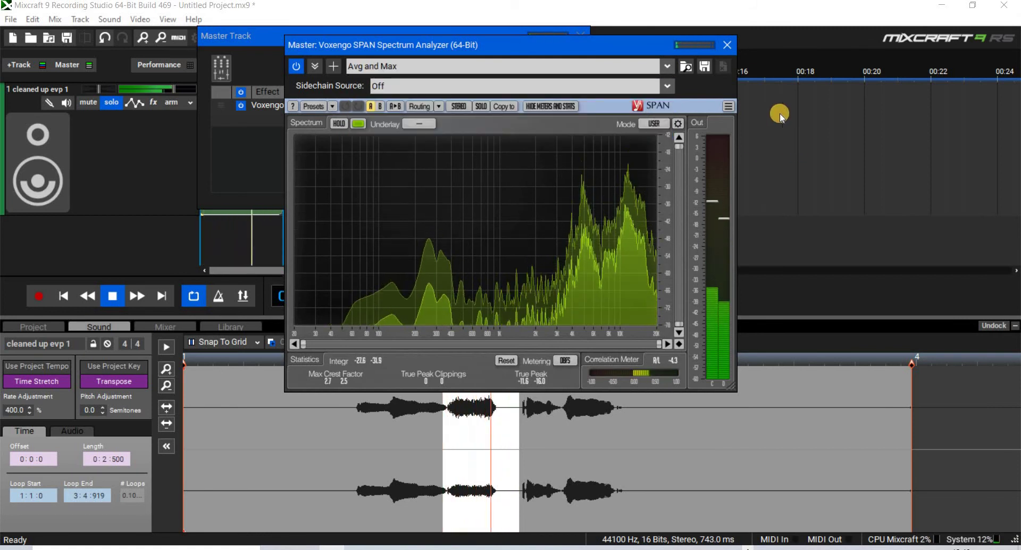
pyautogui.click(727, 45)
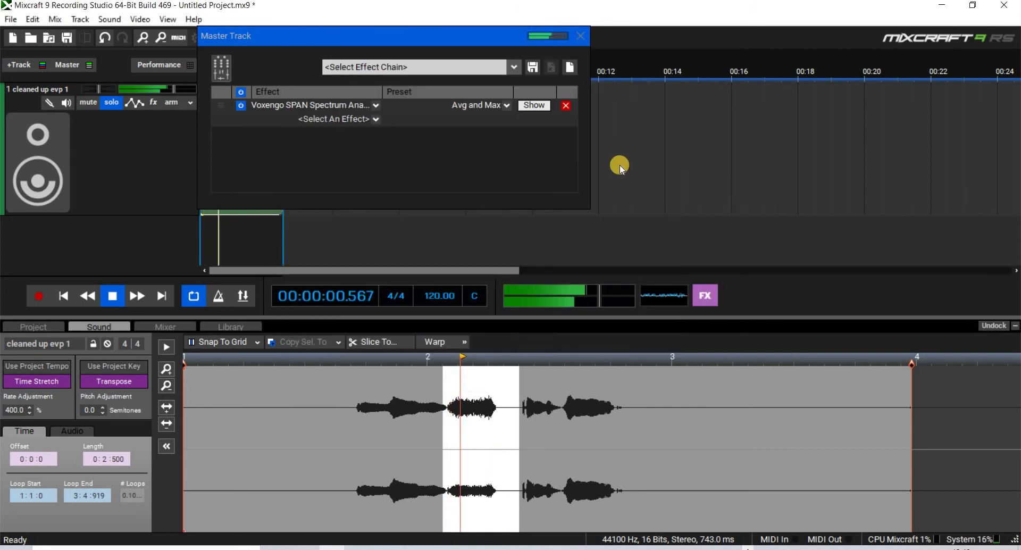
# - Stop the looped playback and close the master track's effect list
pyautogui.click(112, 295)
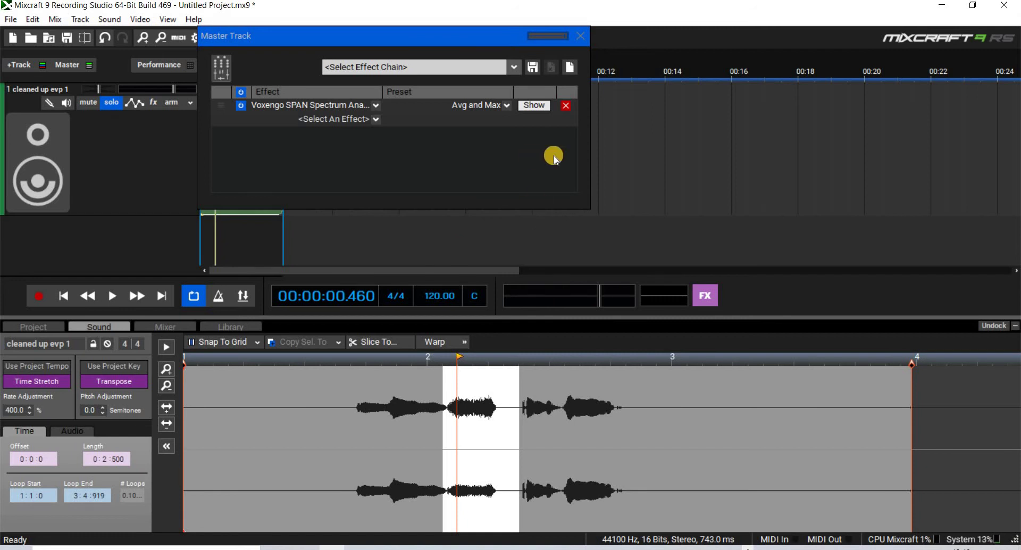
pyautogui.click(579, 36)
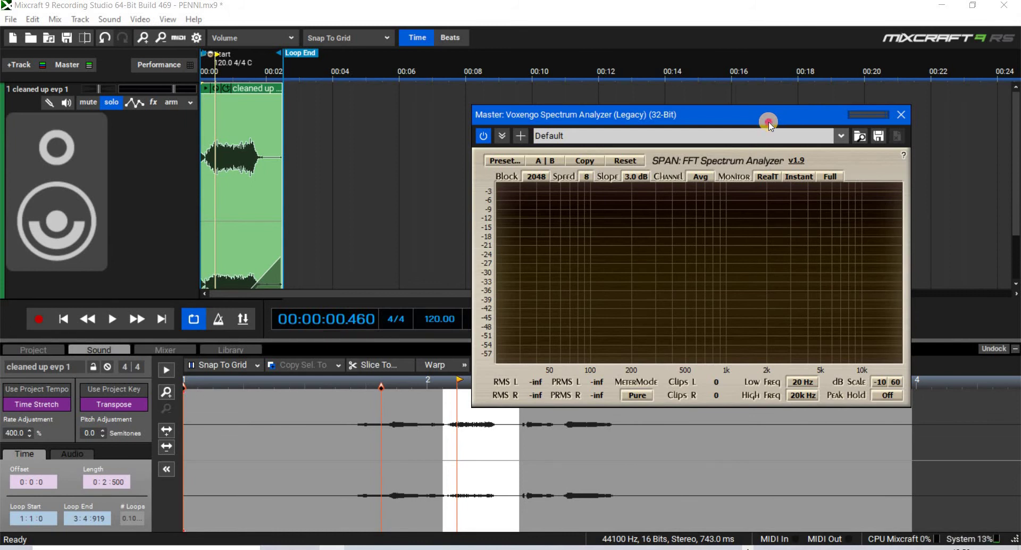
# - Play the loop in the PENNI project from the start, watch its spectrum in the analyzer, and stop playback
pyautogui.moveTo(772, 80); pyautogui.dragTo(776, 79)
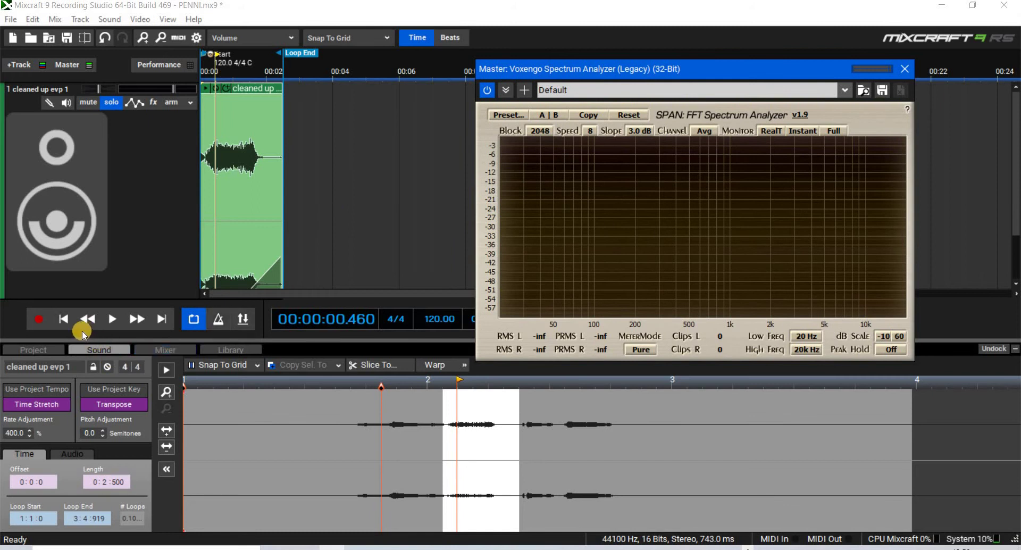
pyautogui.click(87, 321)
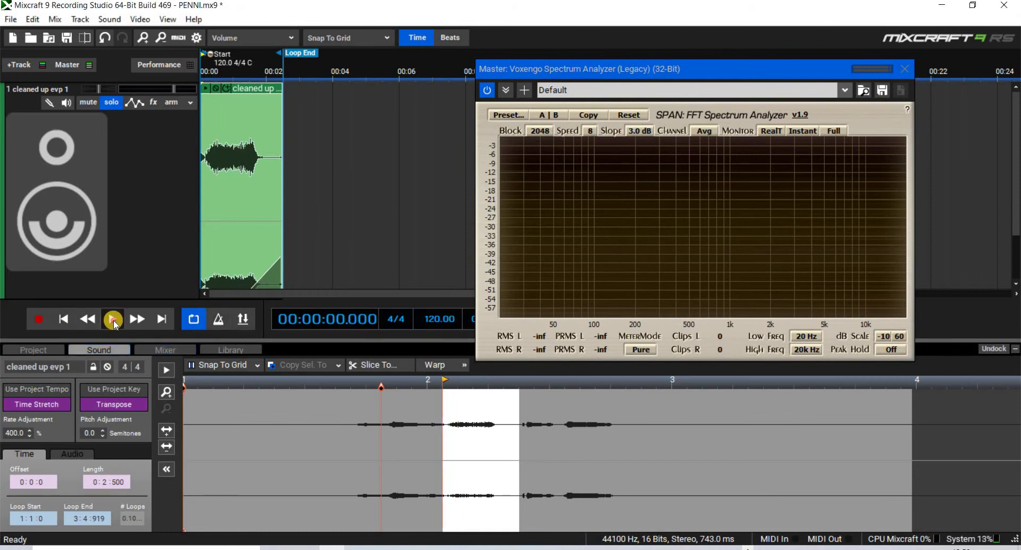
pyautogui.click(112, 319)
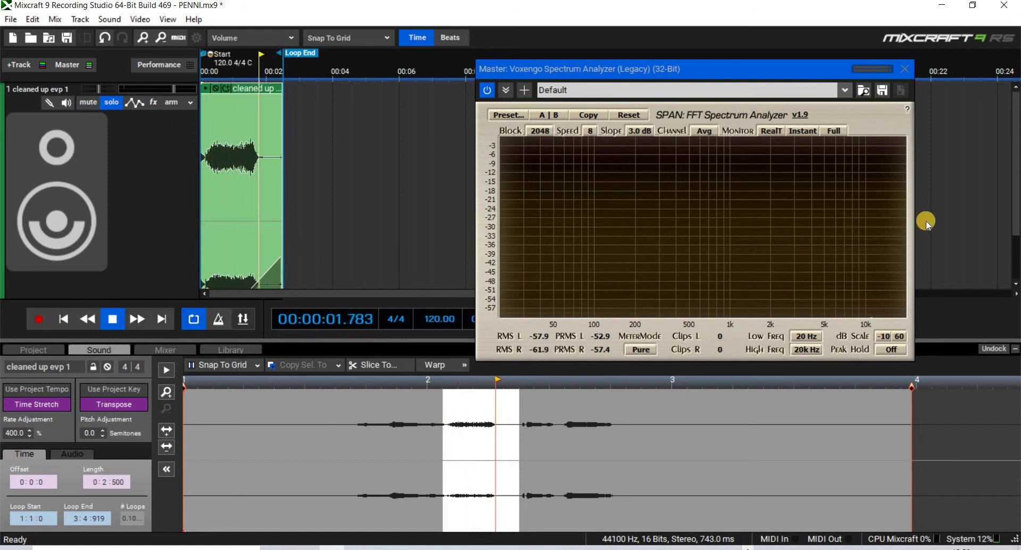
pyautogui.moveTo(1013, 223); pyautogui.dragTo(1013, 262)
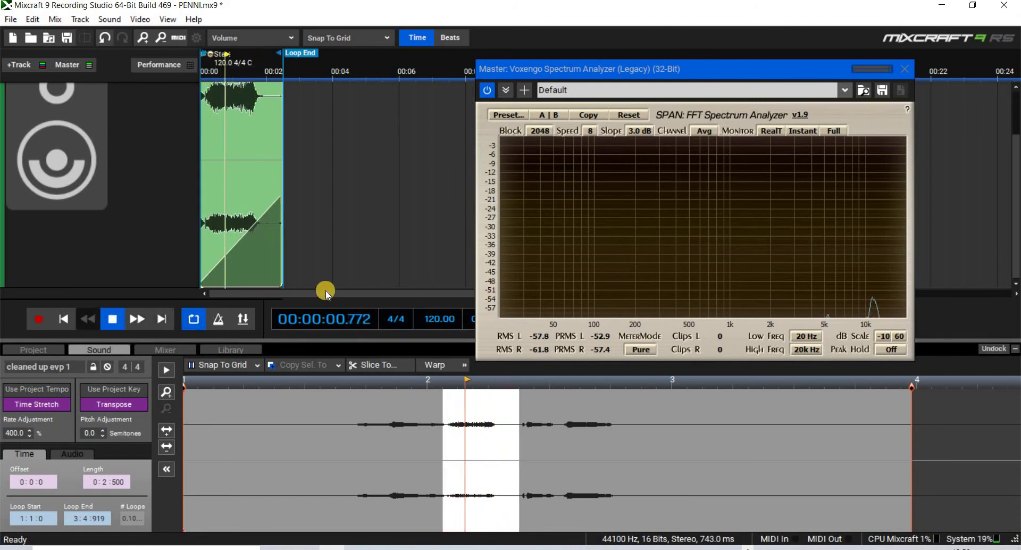
pyautogui.click(313, 282)
pyautogui.press('space')
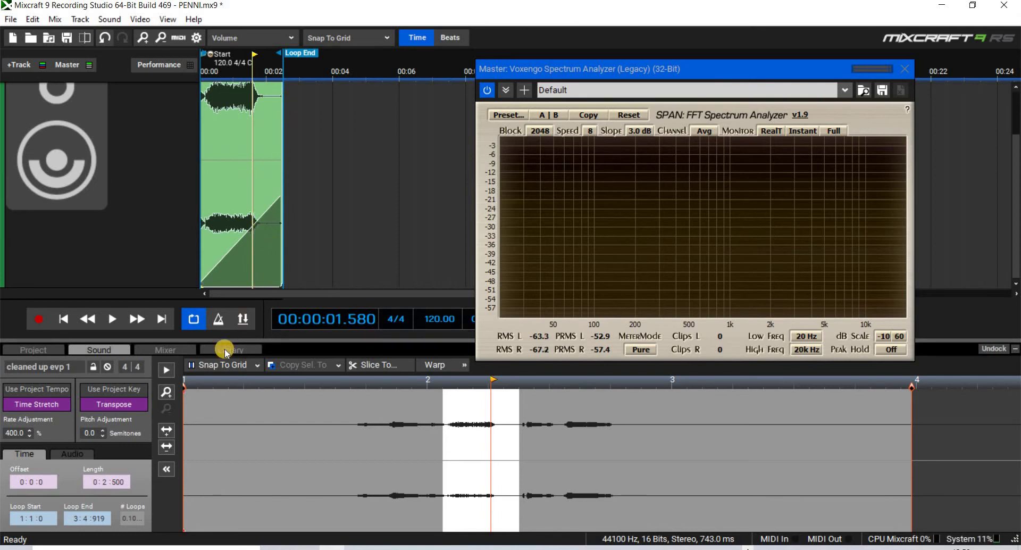
# - Turn off loop playback, close the spectrum analyzer, and delete the faded clip from the timeline
pyautogui.click(194, 318)
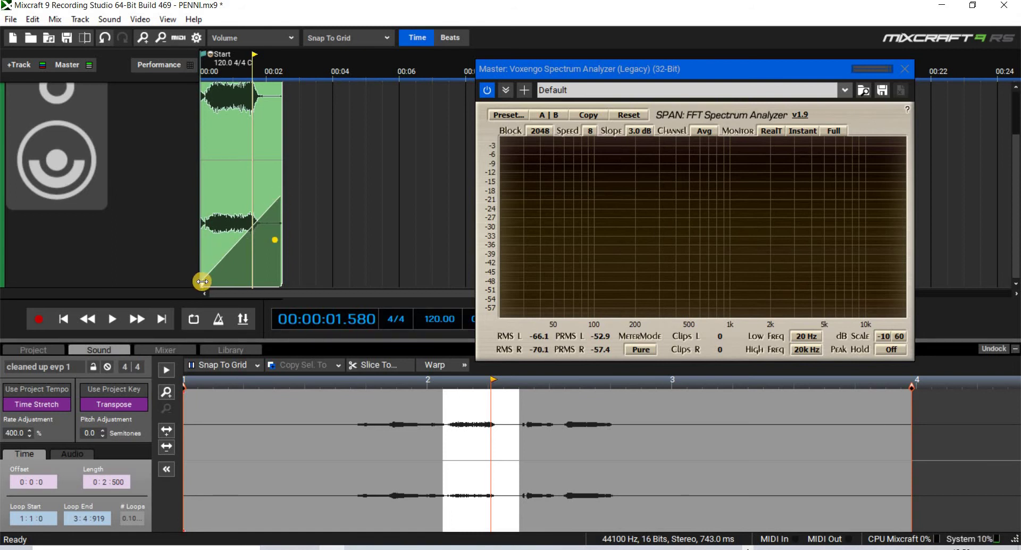
pyautogui.moveTo(242, 287); pyautogui.dragTo(187, 280)
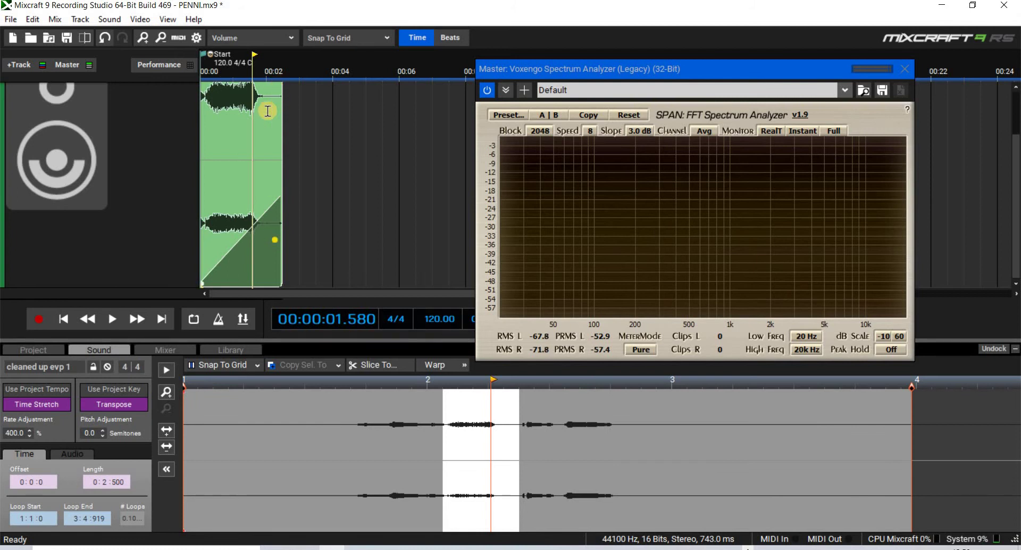
pyautogui.click(906, 69)
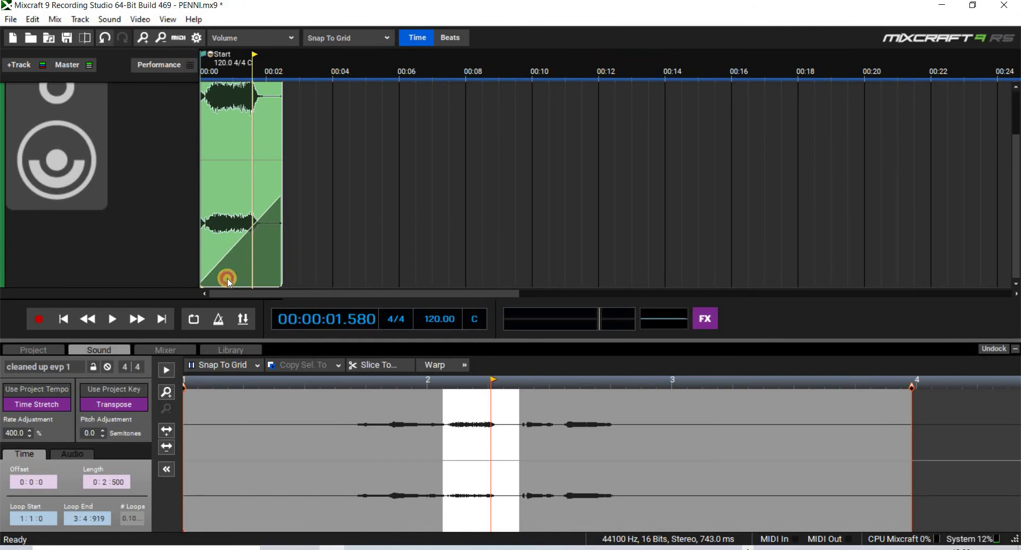
pyautogui.rightClick(237, 181)
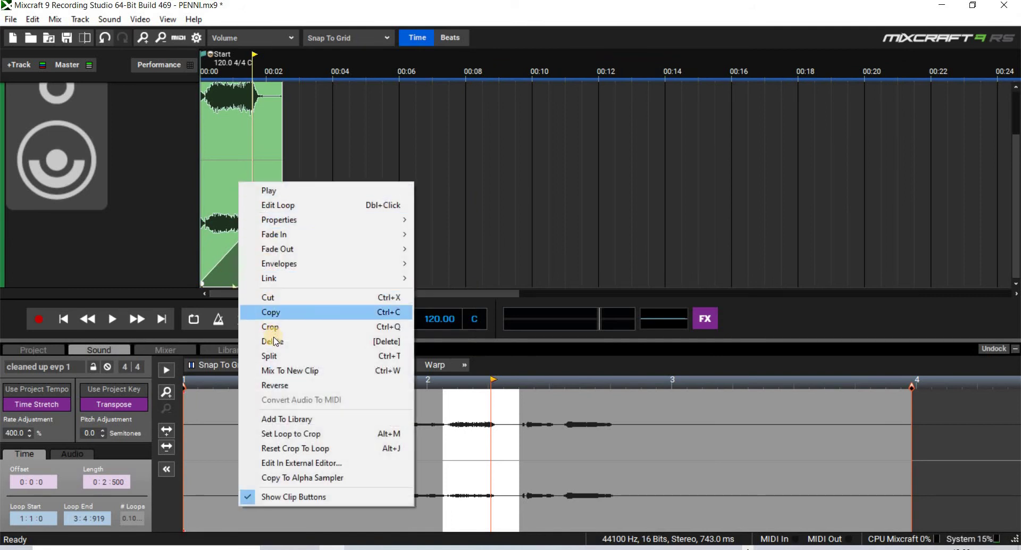
pyautogui.press('Return')
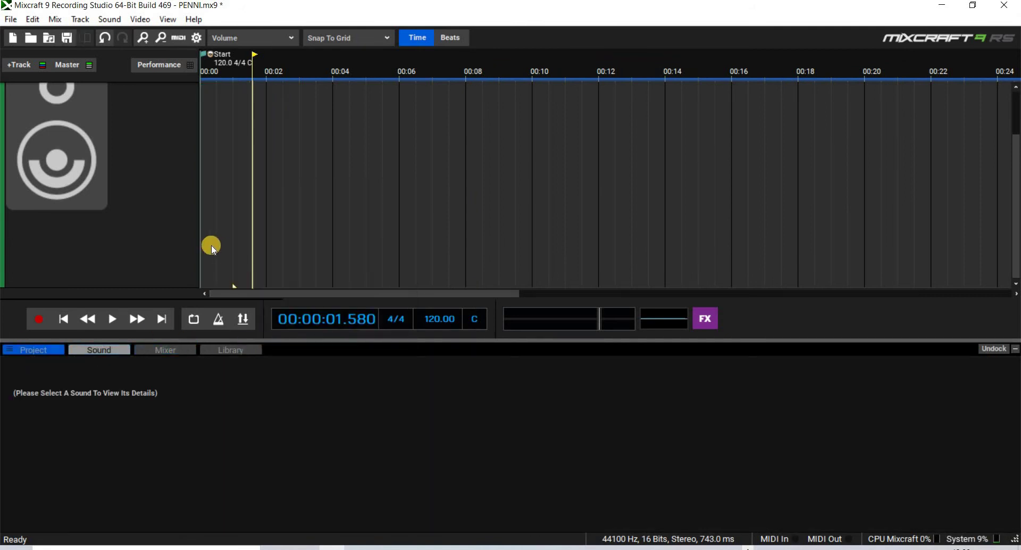
# - Insert a new audio track and delete the existing cleaned up evp 1 track
pyautogui.rightClick(144, 149)
pyautogui.moveTo(372, 155)
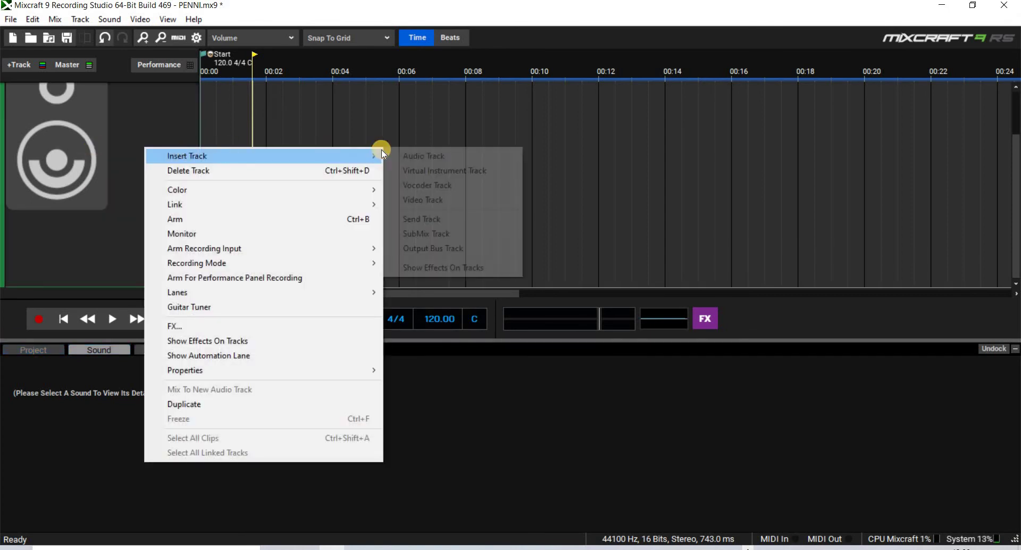
pyautogui.click(416, 157)
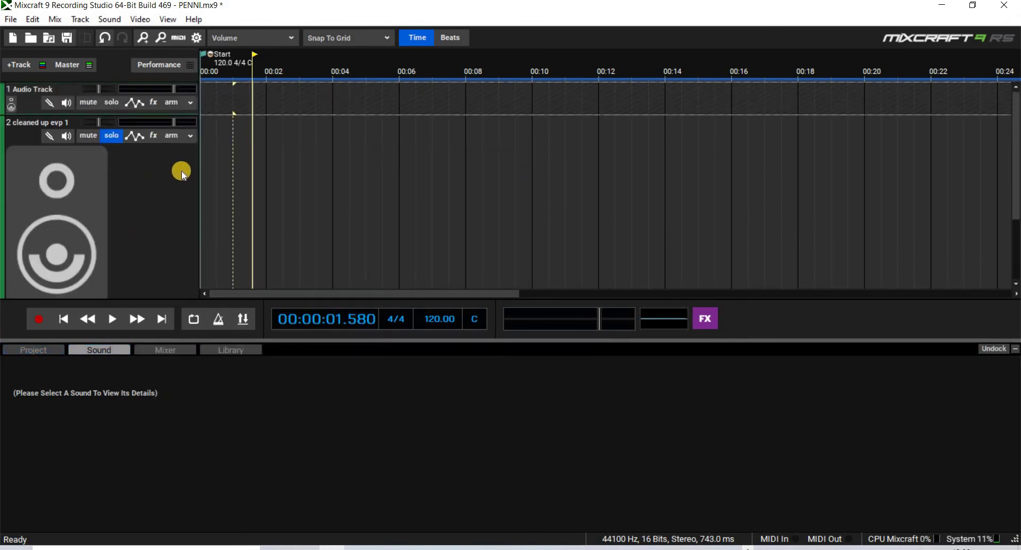
pyautogui.rightClick(153, 183)
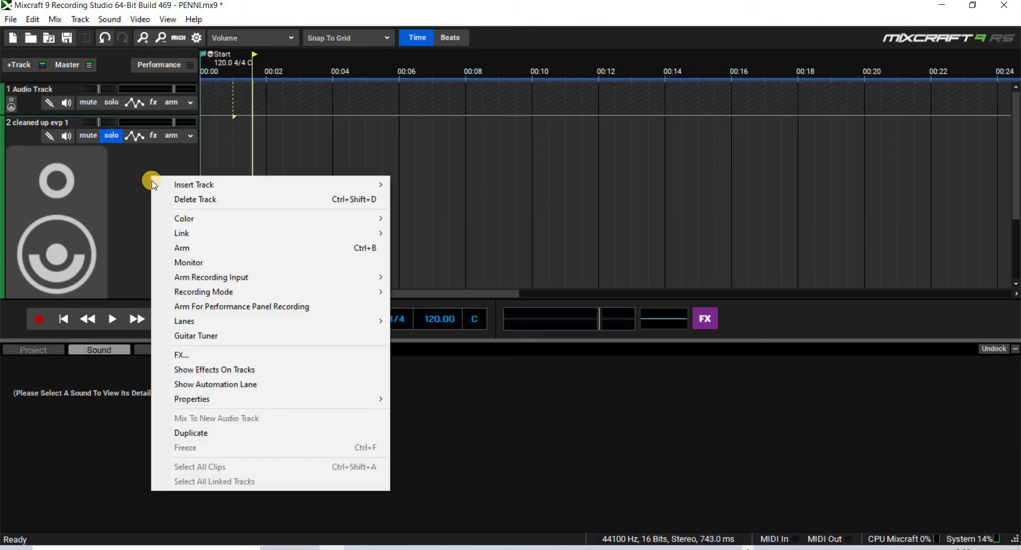
pyautogui.hotkey('ctrl', 'shift', 'd')
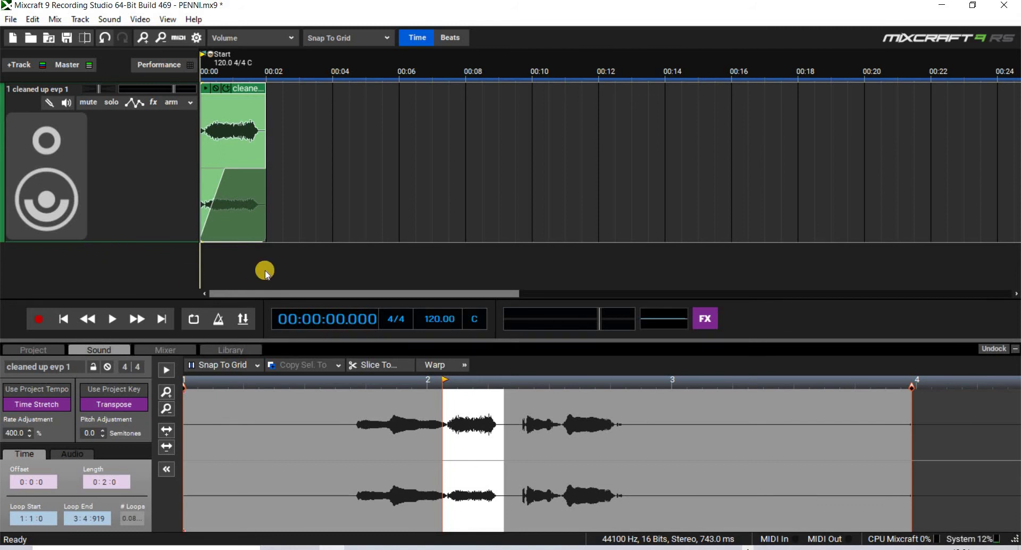
# - Play the 2-second cleaned up evp 1 clip from the start and stop playback
pyautogui.moveTo(242, 115)
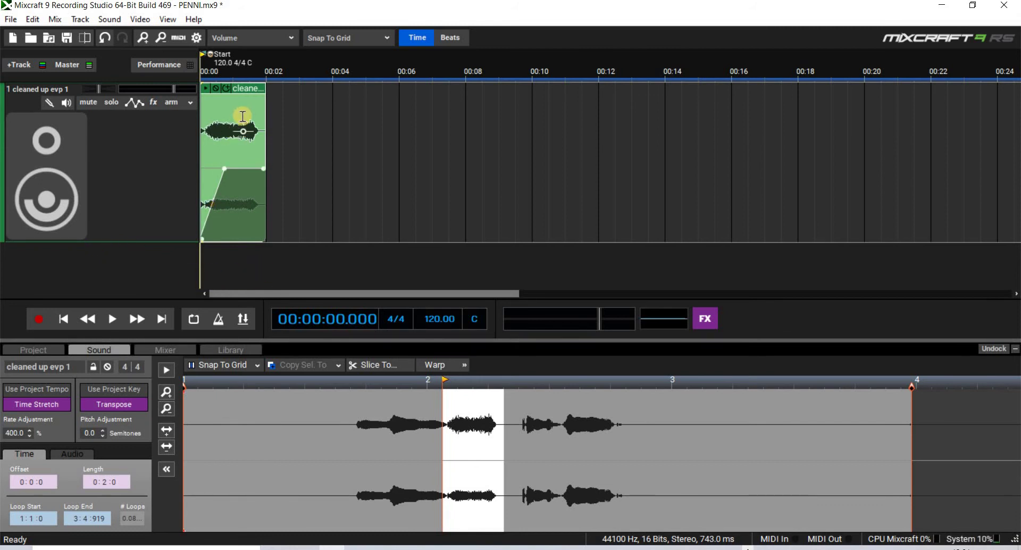
pyautogui.click(80, 319)
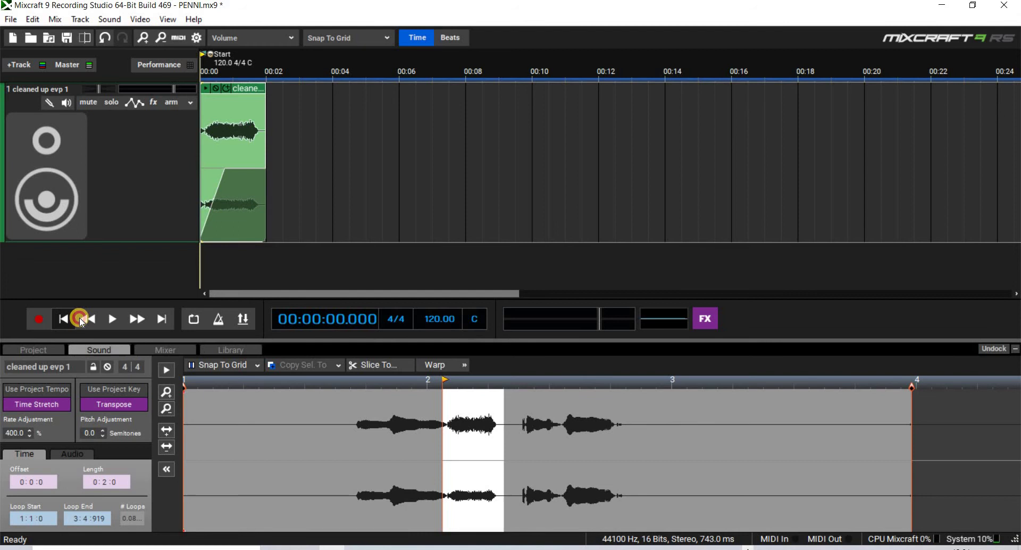
pyautogui.click(109, 319)
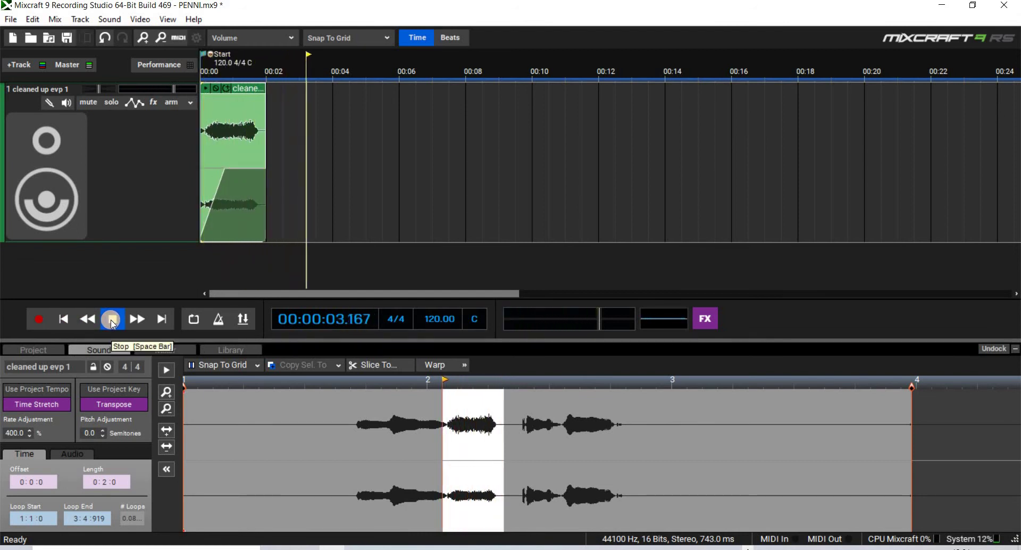
pyautogui.click(112, 321)
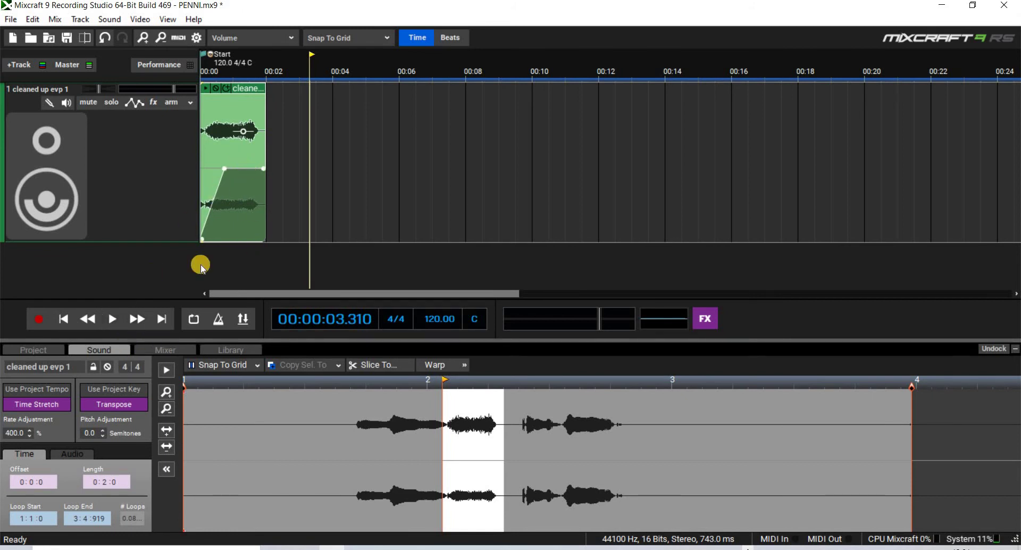
# - Turn on loop playback, move the loop end to the clip's end at 2 seconds, and play the loop
pyautogui.click(193, 320)
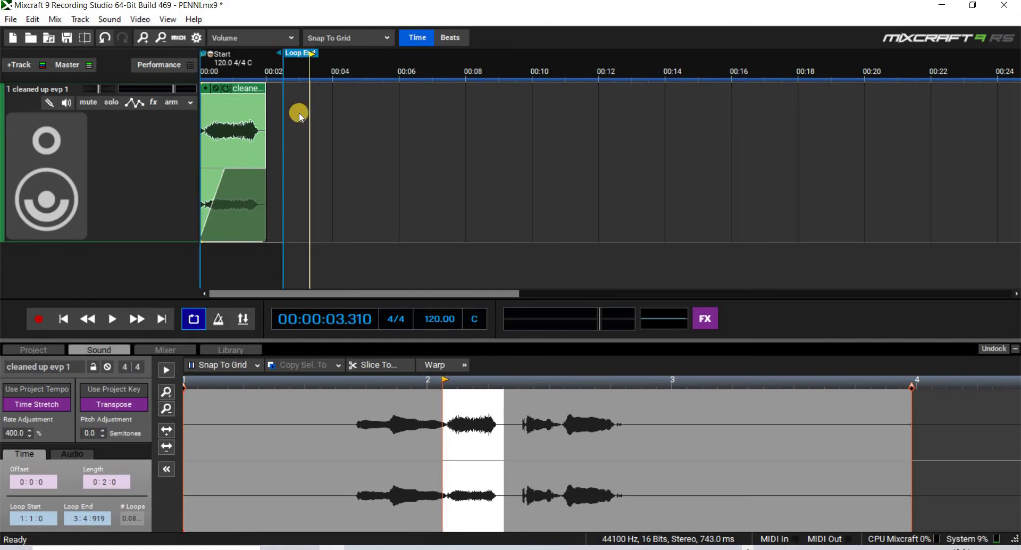
pyautogui.moveTo(270, 60); pyautogui.dragTo(265, 60)
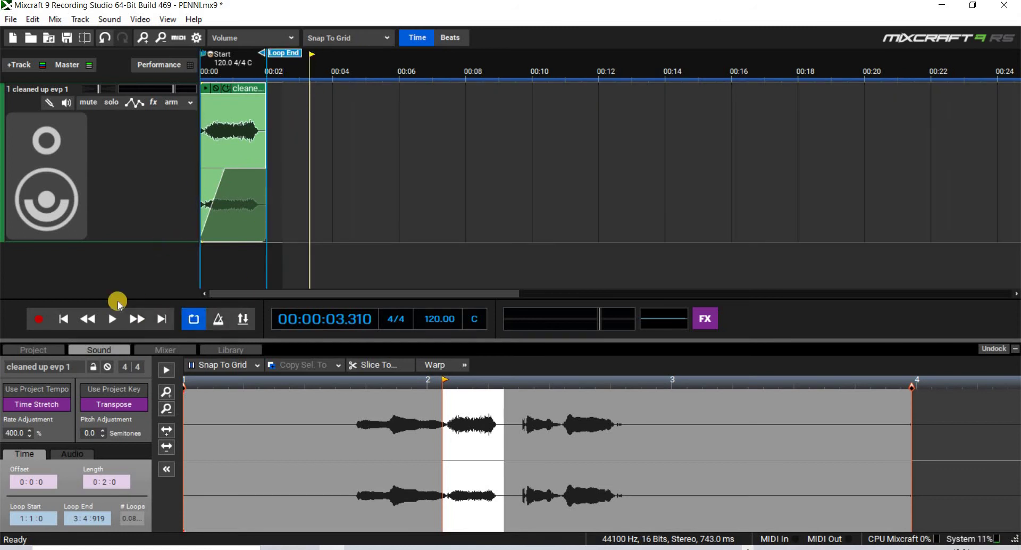
pyautogui.press('space')
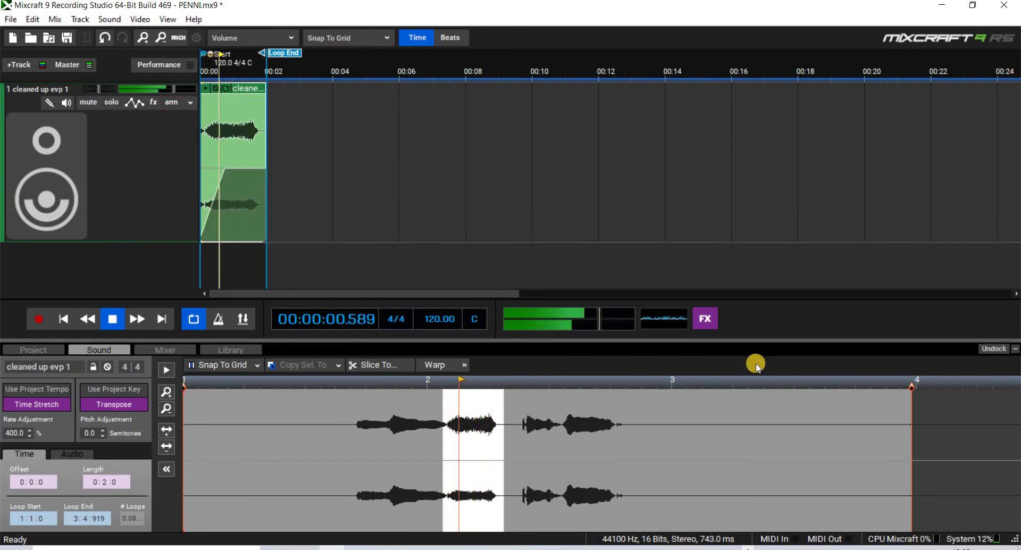
# - Show the master track's Voxengo Spectrum Analyzer beside the clip, examine the looping sound's spectrum, and stop playback
pyautogui.click(705, 319)
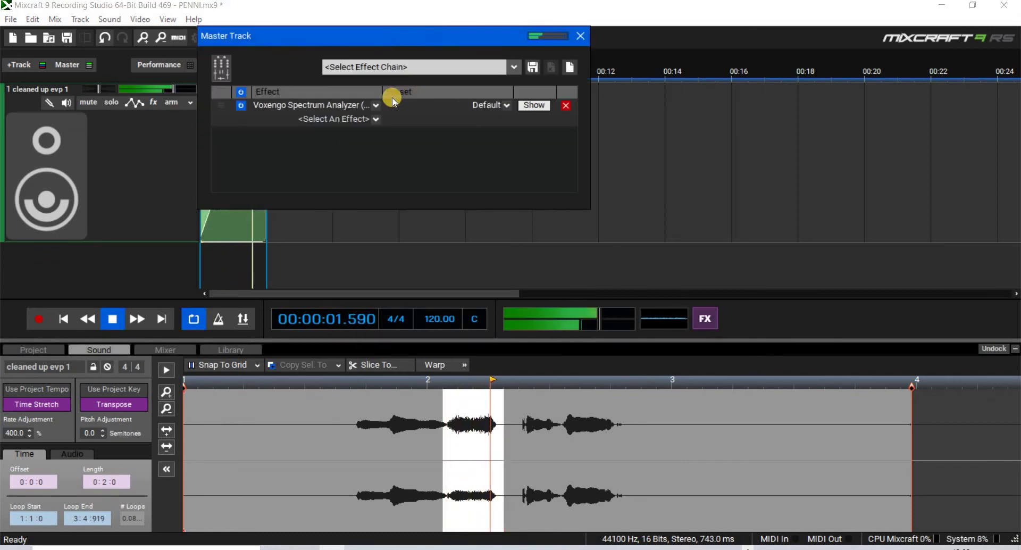
pyautogui.click(534, 104)
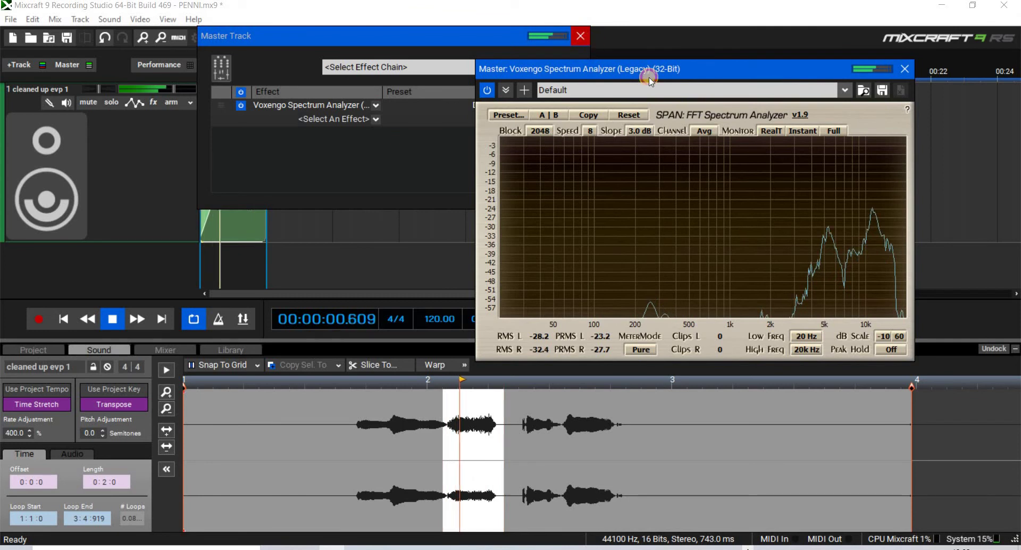
pyautogui.click(649, 78)
pyautogui.moveTo(675, 70); pyautogui.dragTo(580, 67)
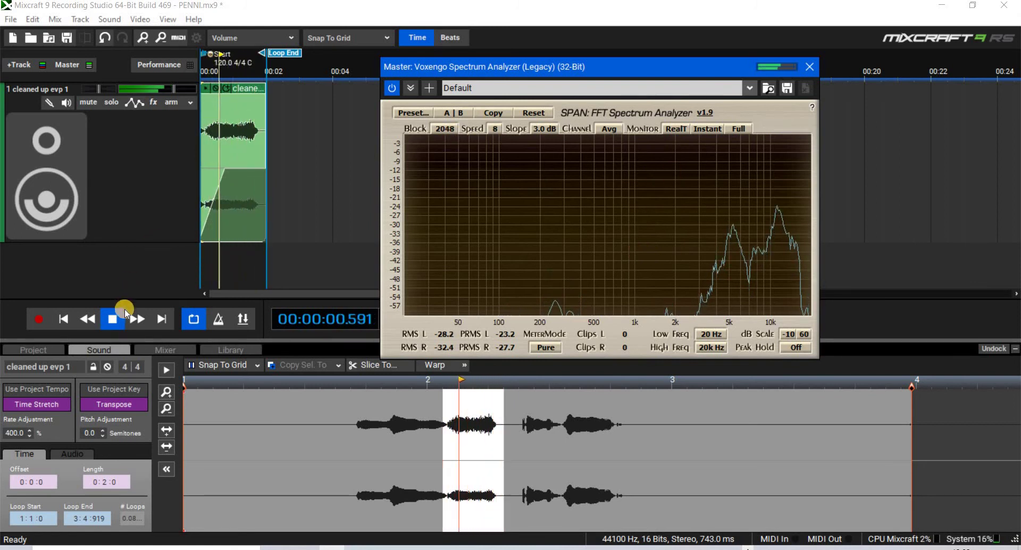
pyautogui.press('space')
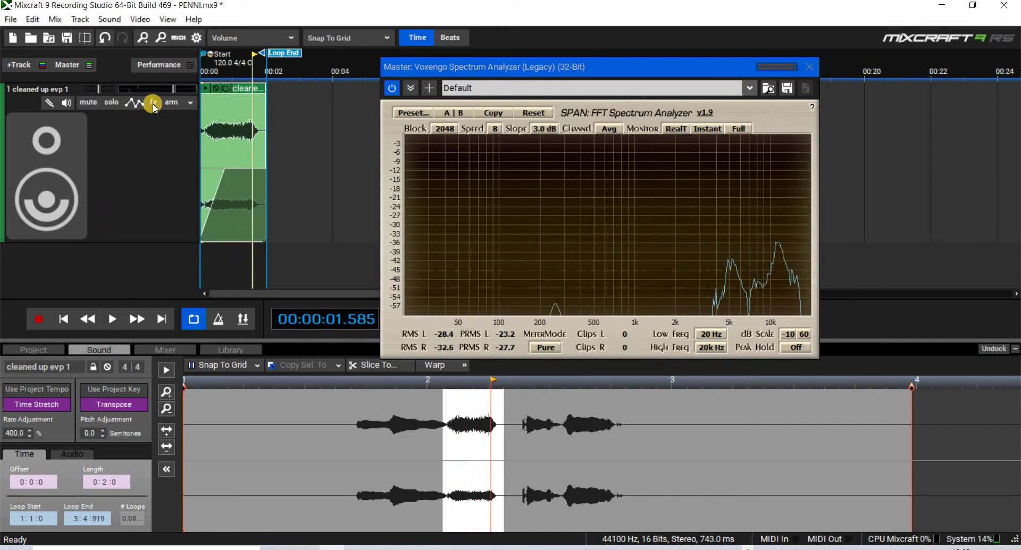
# - Add the Acoustica 31 Band EQ effect to the cleaned up evp 1 track and place its window beside the spectrum analyzer
pyautogui.click(153, 104)
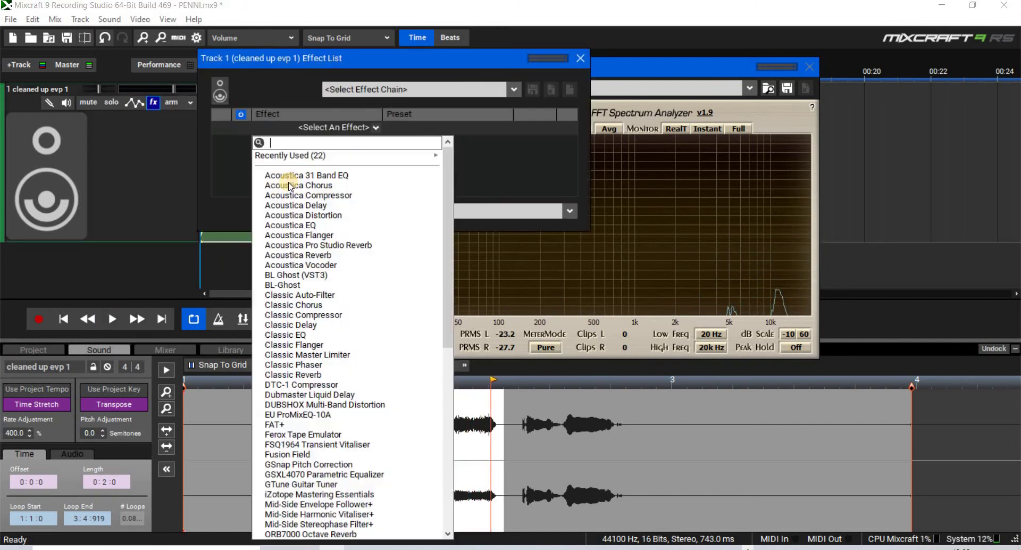
pyautogui.click(296, 176)
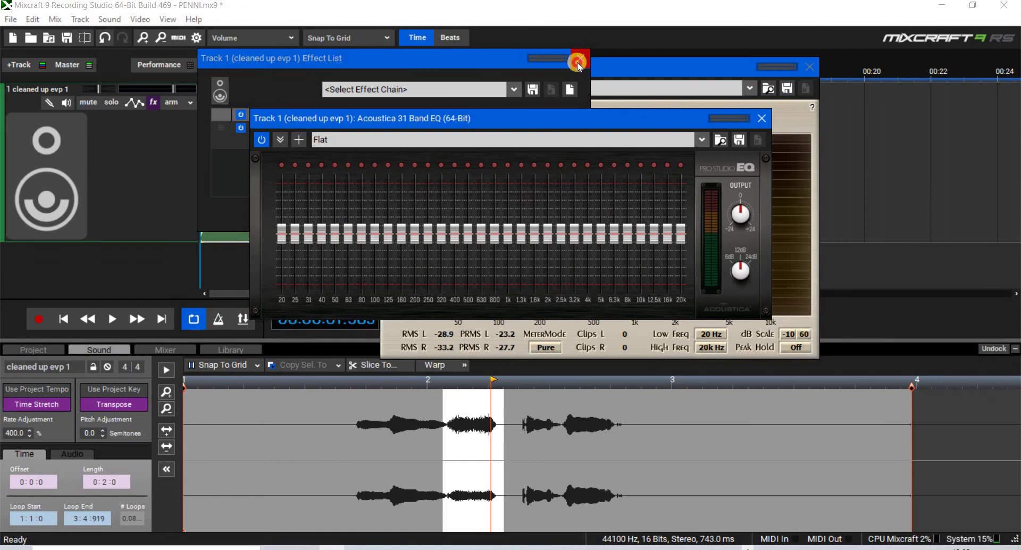
pyautogui.click(578, 62)
pyautogui.moveTo(641, 118); pyautogui.dragTo(382, 204)
pyautogui.moveTo(319, 204); pyautogui.dragTo(406, 314)
pyautogui.moveTo(411, 223); pyautogui.dragTo(361, 95)
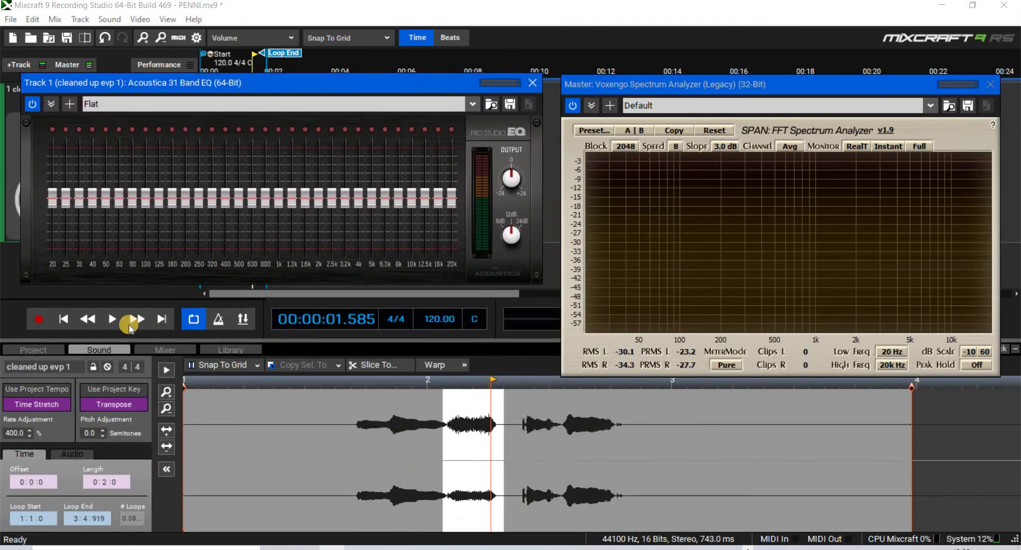
# - Play the loop through the flat EQ and compare the analyzer's frequency scale with the EQ bands
pyautogui.click(113, 317)
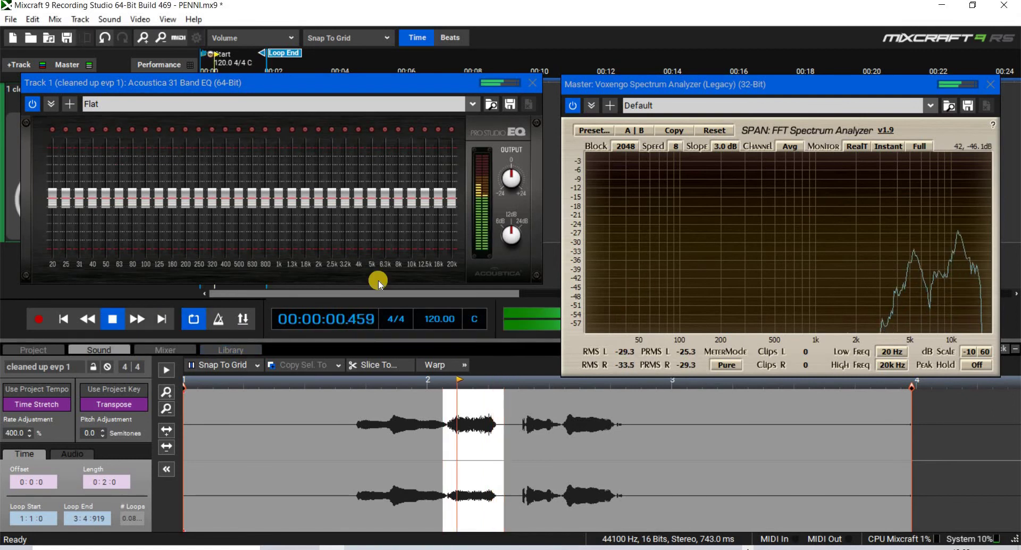
pyautogui.moveTo(724, 84); pyautogui.dragTo(269, 155)
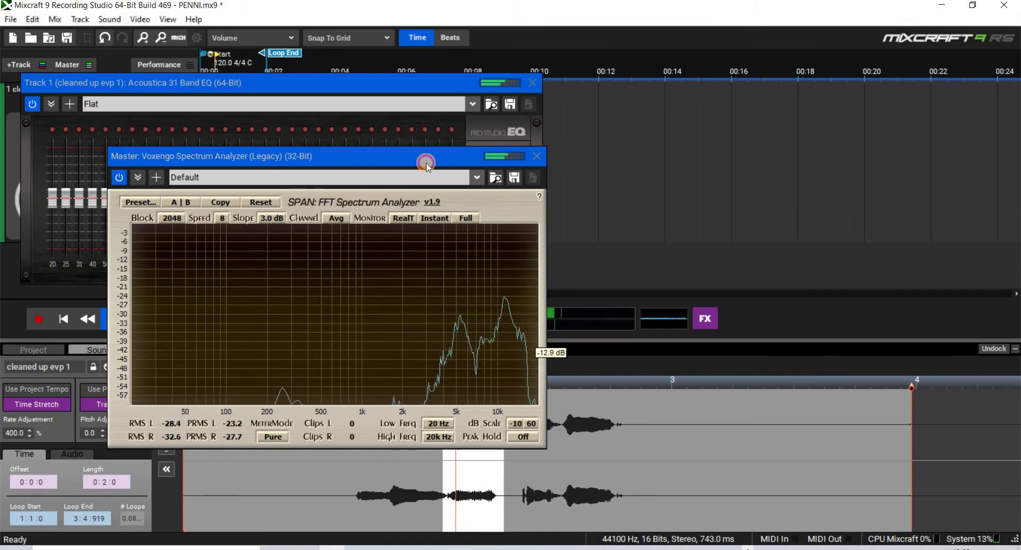
pyautogui.click(676, 167)
pyautogui.moveTo(421, 157); pyautogui.dragTo(838, 119)
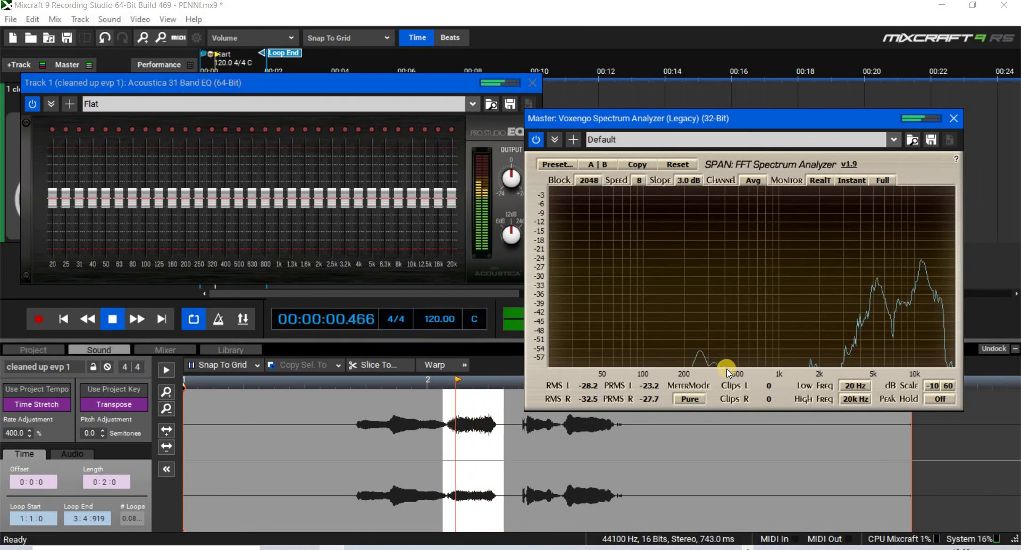
# - Move the EQ window clear of the analyzer graph and lower its 16k and 20k bands to the minimum
pyautogui.moveTo(372, 85); pyautogui.dragTo(380, 189)
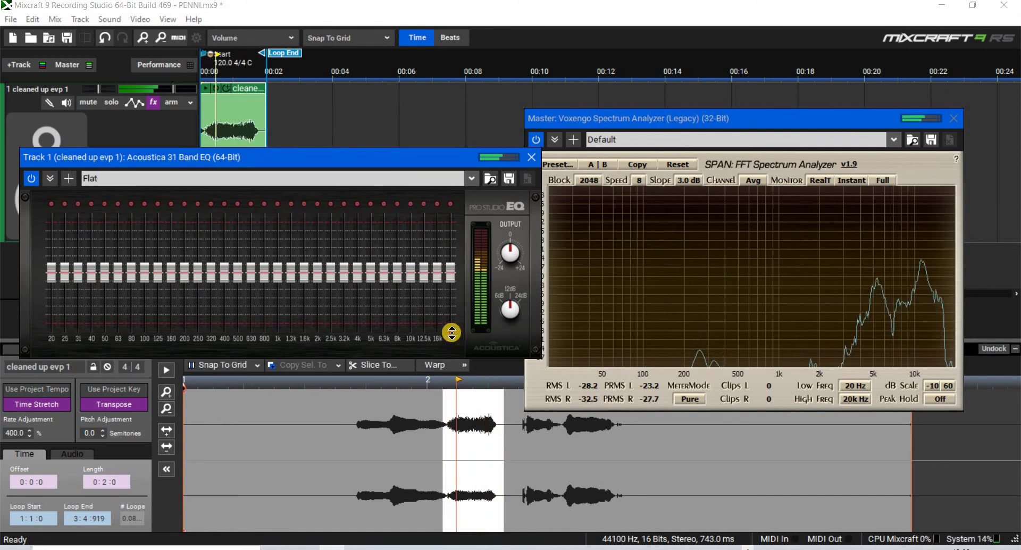
pyautogui.moveTo(452, 332); pyautogui.dragTo(426, 338)
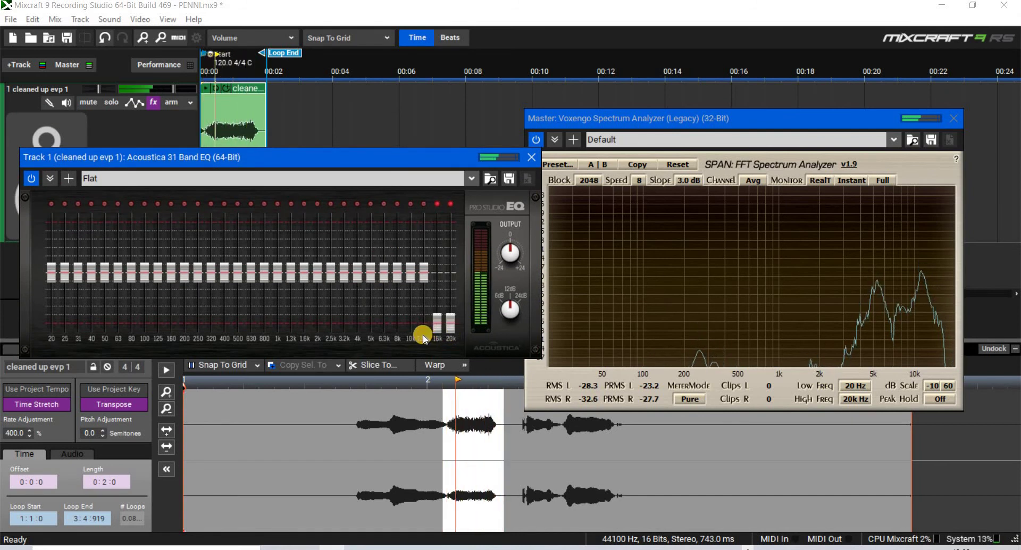
# - Raise the master volume and arrange the spectrum analyzer and the 31 Band EQ windows side by side below the clip
pyautogui.moveTo(702, 118); pyautogui.dragTo(169, 122)
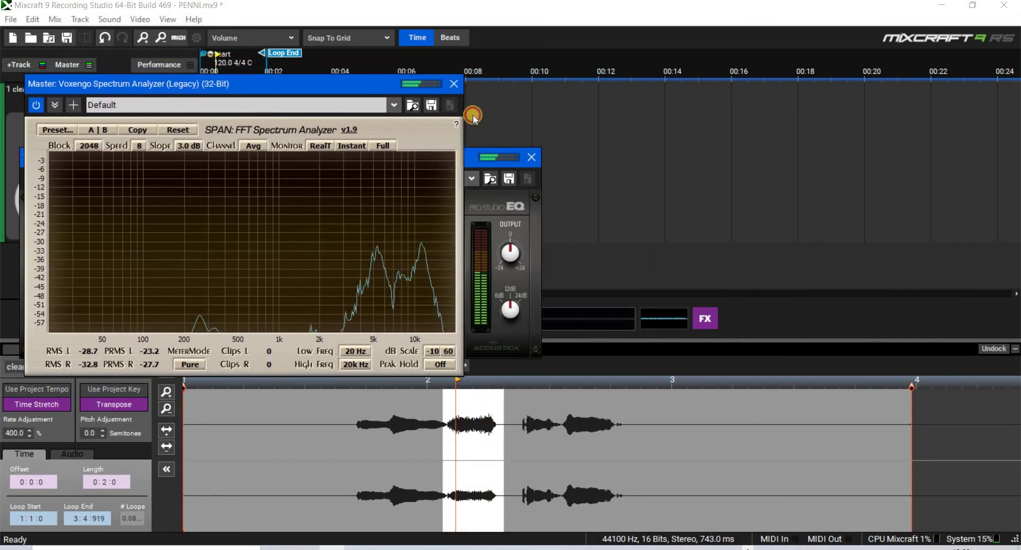
pyautogui.moveTo(474, 156); pyautogui.dragTo(426, 81)
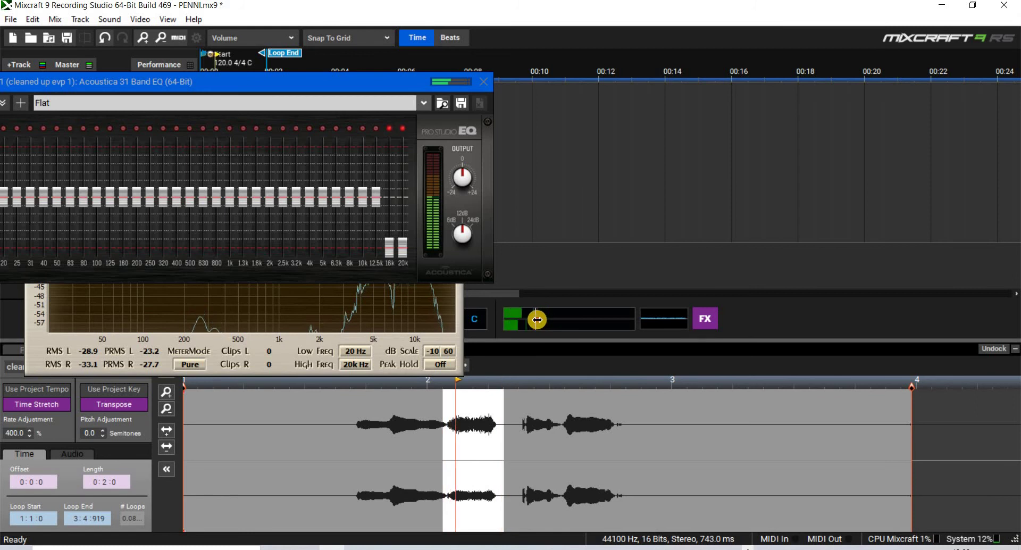
pyautogui.moveTo(538, 320); pyautogui.dragTo(600, 321)
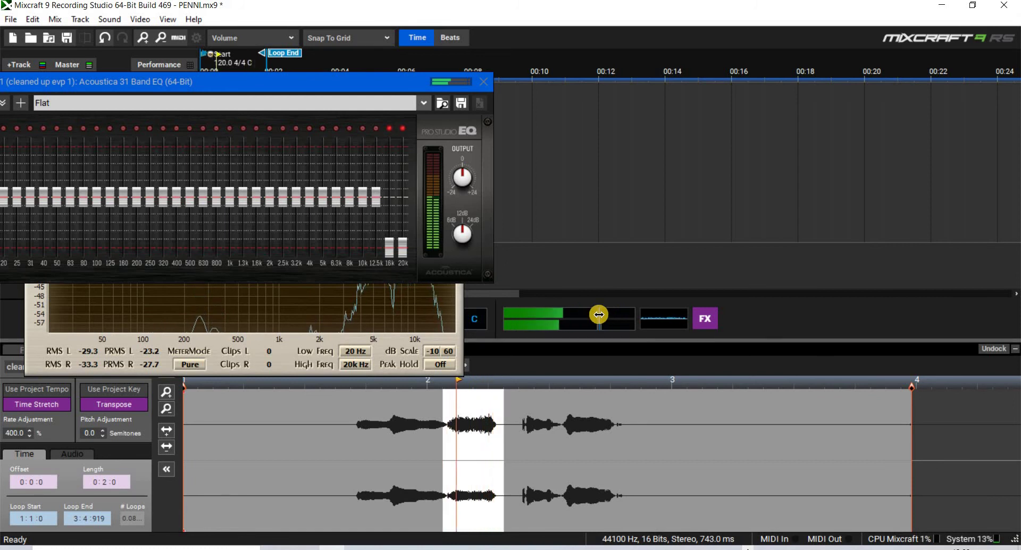
pyautogui.moveTo(358, 85); pyautogui.dragTo(847, 189)
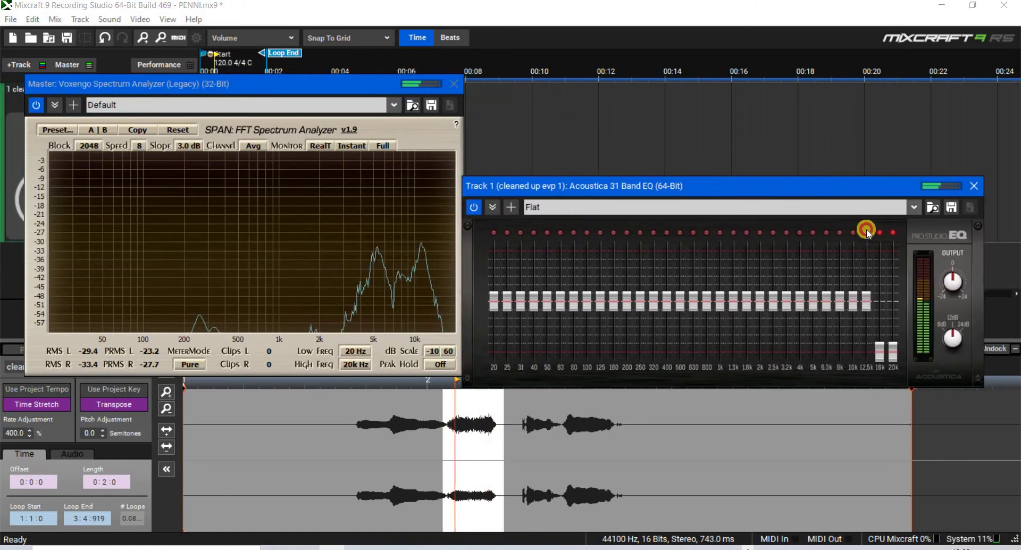
pyautogui.moveTo(868, 233); pyautogui.dragTo(869, 232)
pyautogui.moveTo(345, 201); pyautogui.dragTo(402, 364)
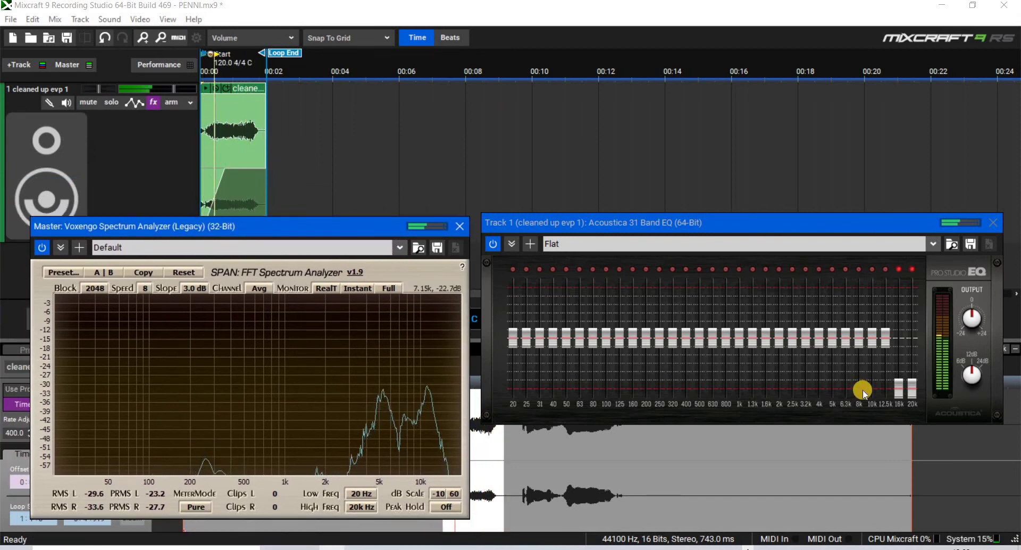
# - Lower every EQ band from 12.5k down to 630 Hz to the minimum while the loop plays
pyautogui.click(884, 396)
pyautogui.click(871, 393)
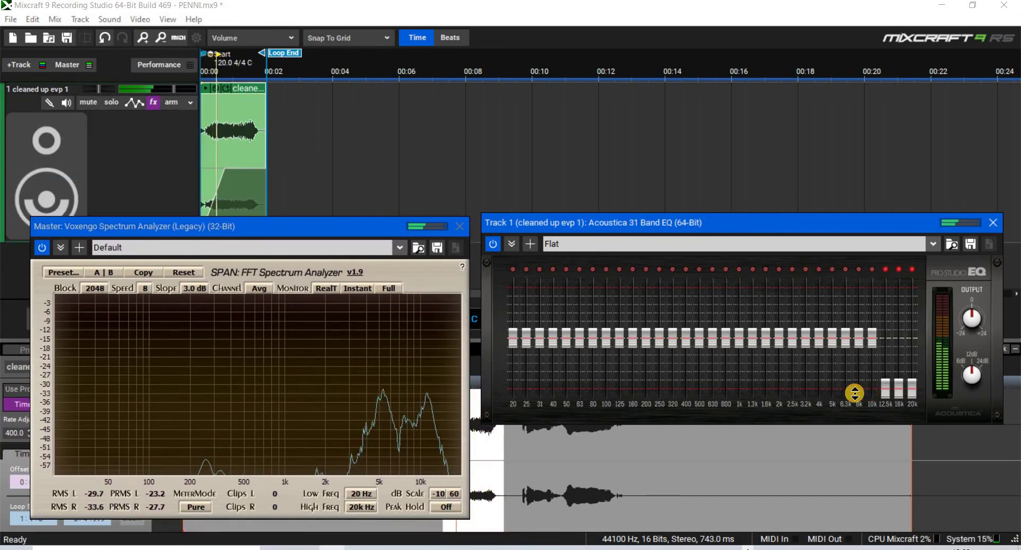
pyautogui.click(858, 394)
pyautogui.click(845, 394)
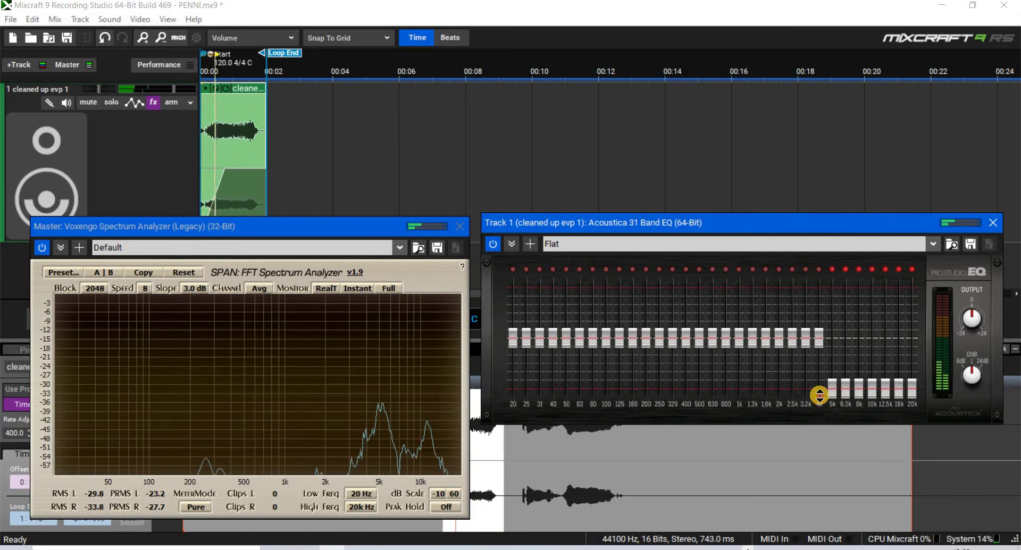
pyautogui.click(820, 395)
pyautogui.click(805, 396)
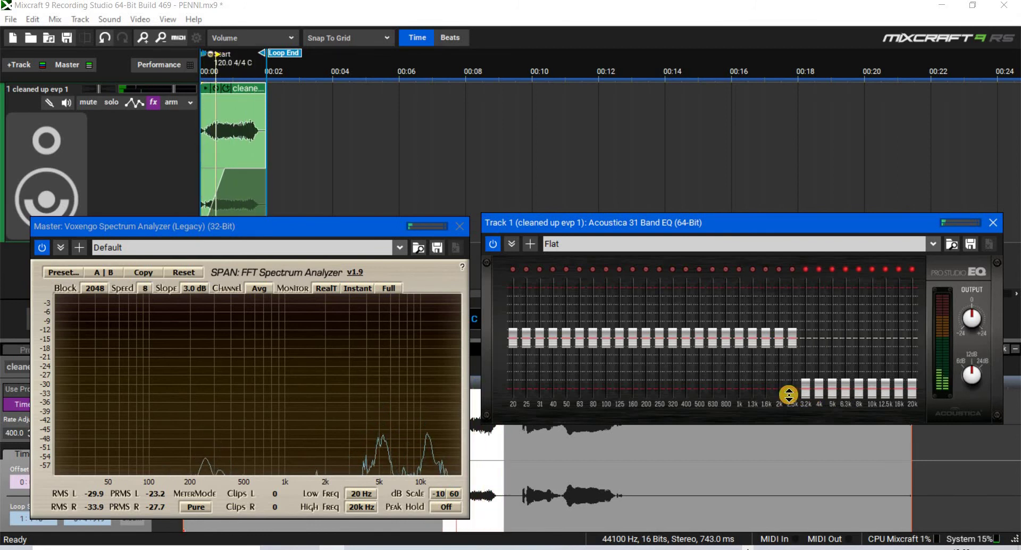
pyautogui.click(791, 394)
pyautogui.click(779, 394)
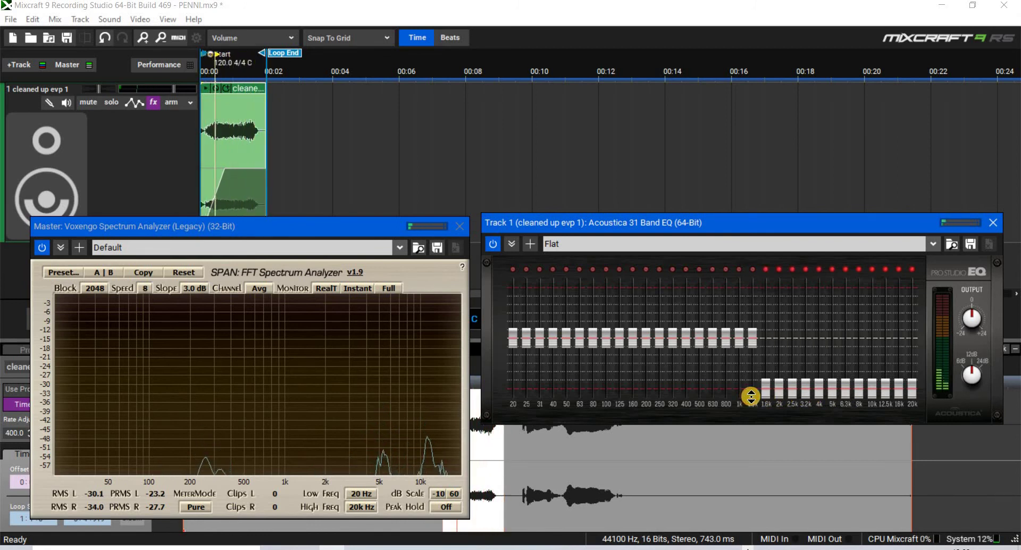
pyautogui.click(751, 396)
pyautogui.click(739, 395)
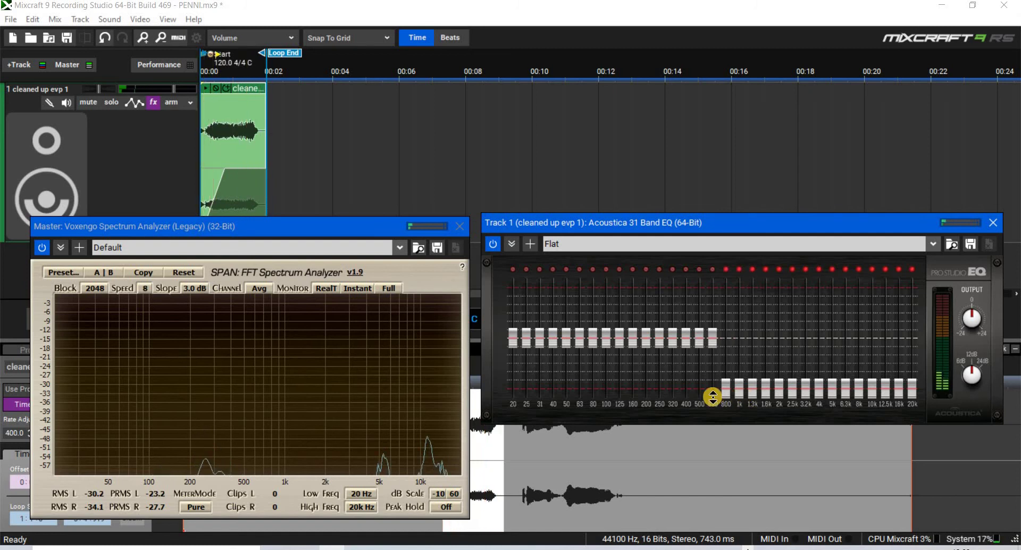
pyautogui.click(712, 396)
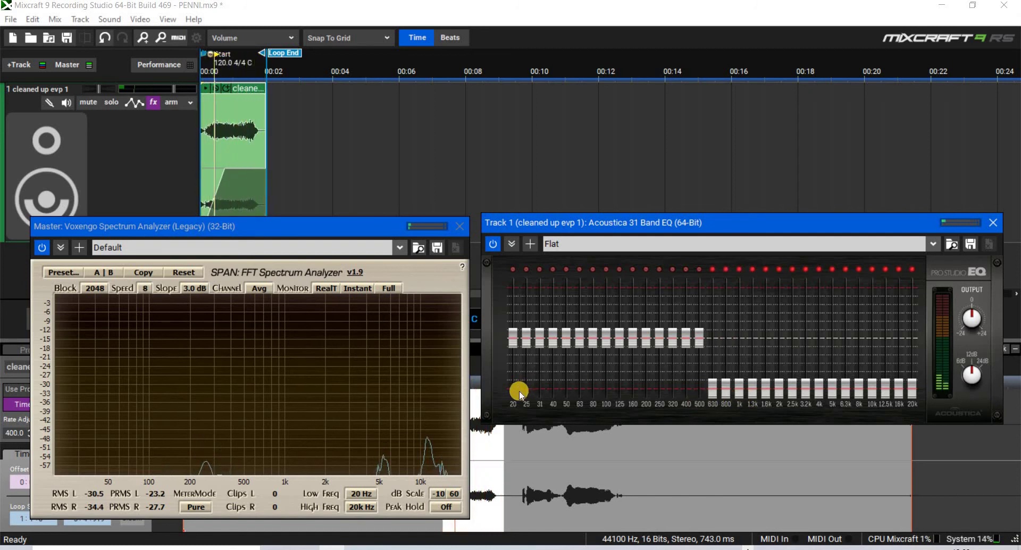
# - Lower the 20 to 100 Hz EQ bands to the minimum and boost the 125 to 400 Hz bands, peaking at 250 Hz
pyautogui.click(553, 392)
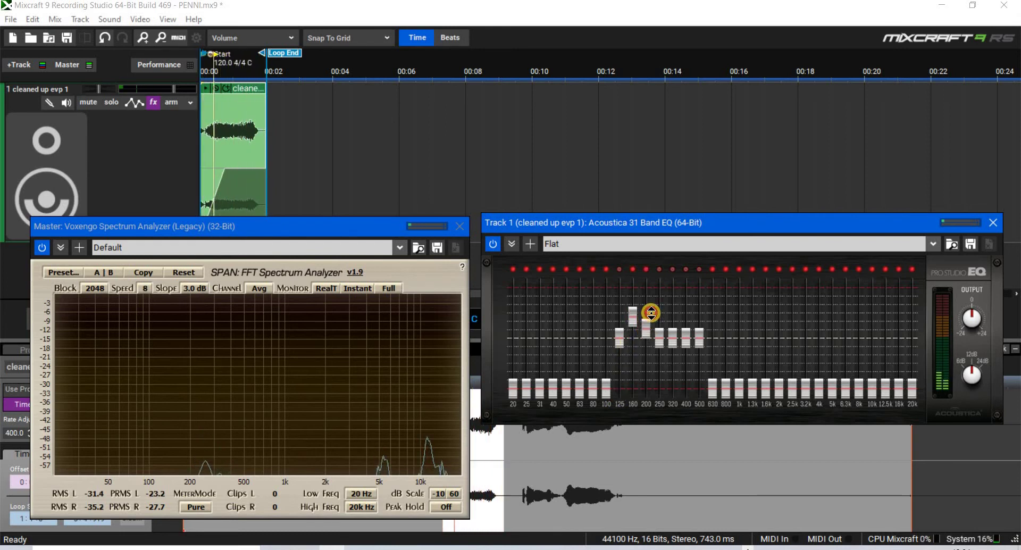
pyautogui.moveTo(650, 313); pyautogui.dragTo(662, 307)
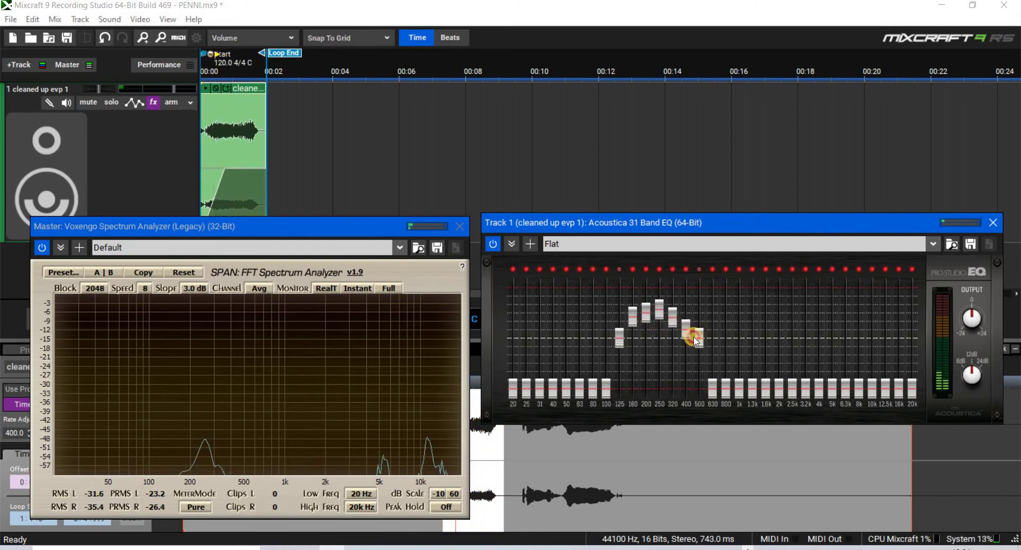
pyautogui.moveTo(694, 339); pyautogui.dragTo(688, 344)
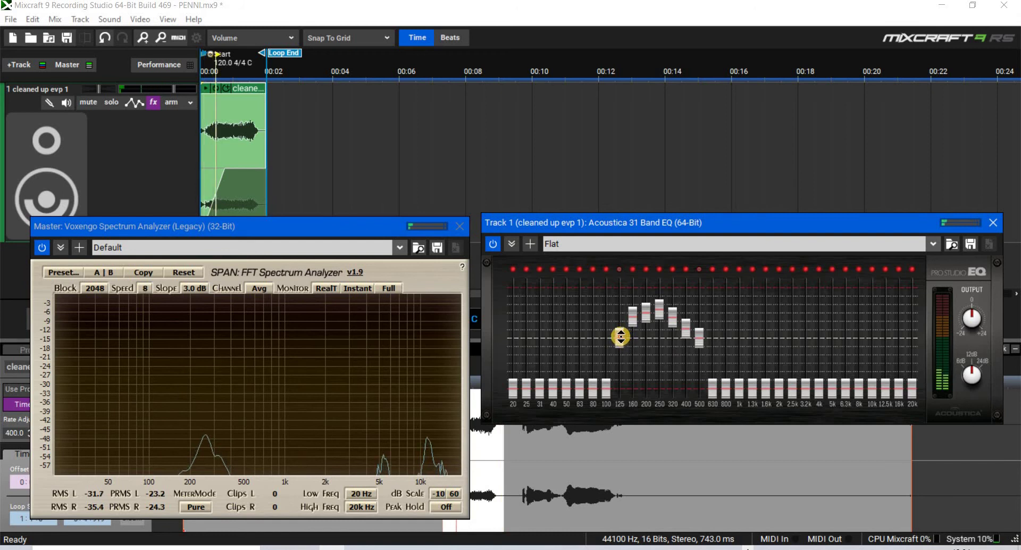
pyautogui.moveTo(620, 336); pyautogui.dragTo(617, 332)
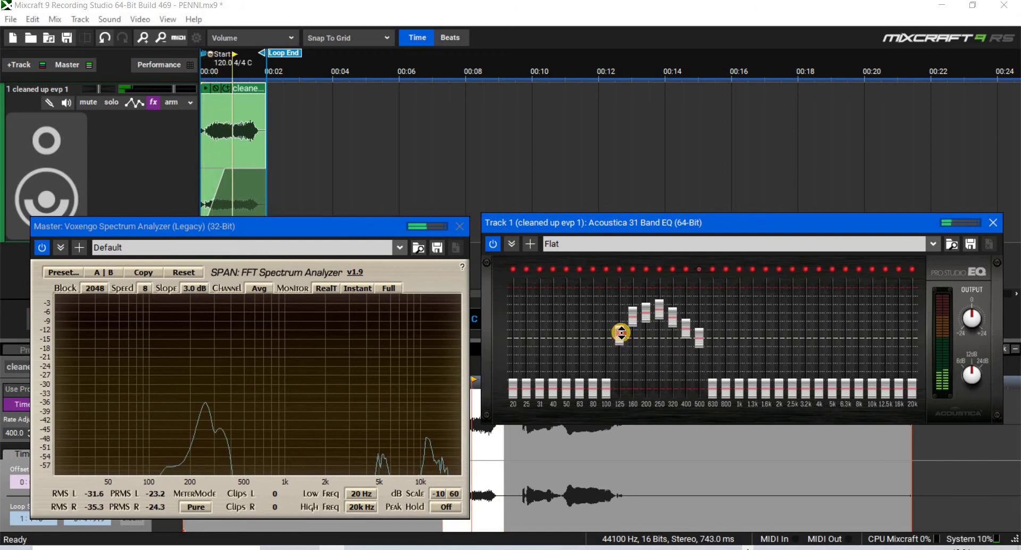
# - Close the 31 Band EQ and spectrum analyzer windows, and stop the loop playback
pyautogui.click(987, 226)
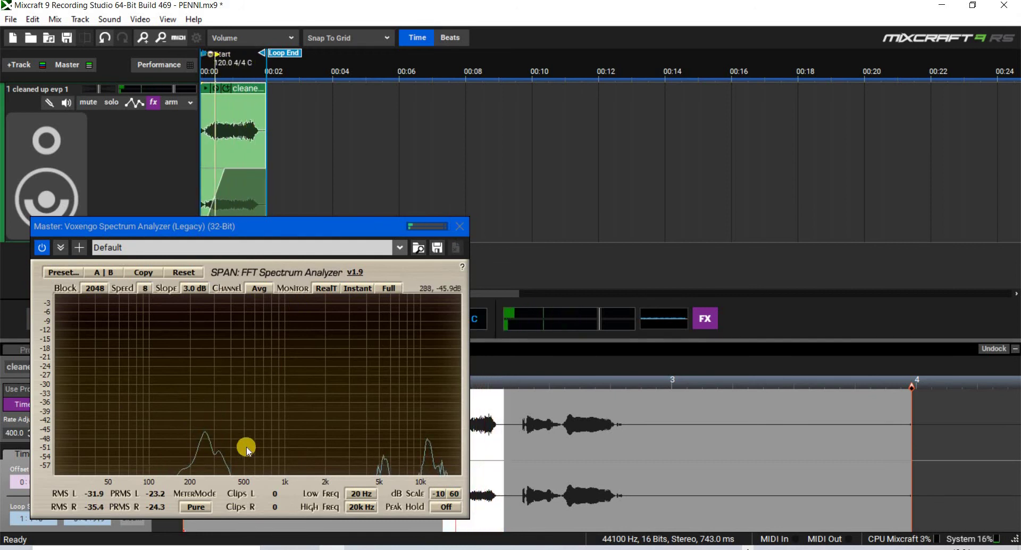
pyautogui.click(459, 226)
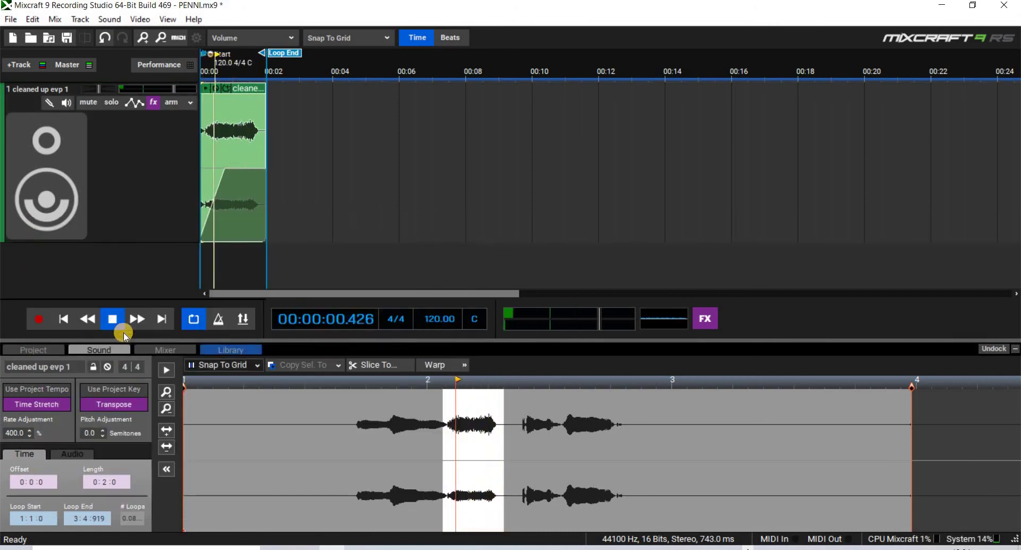
pyautogui.press('space')
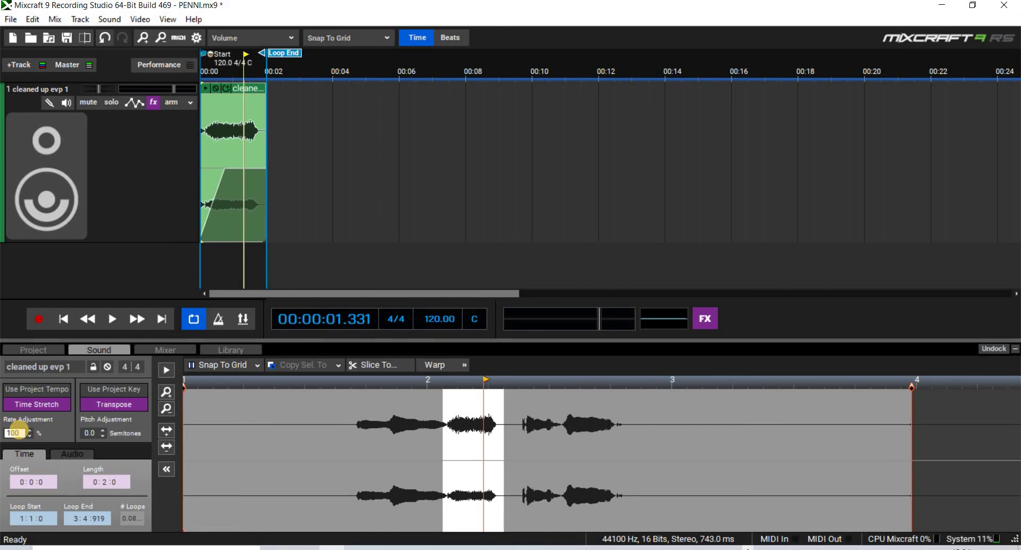
# - Set the clip's rate adjustment to 100%, move the loop end to the shortened clip's end, and listen to the loop
pyautogui.click(247, 132)
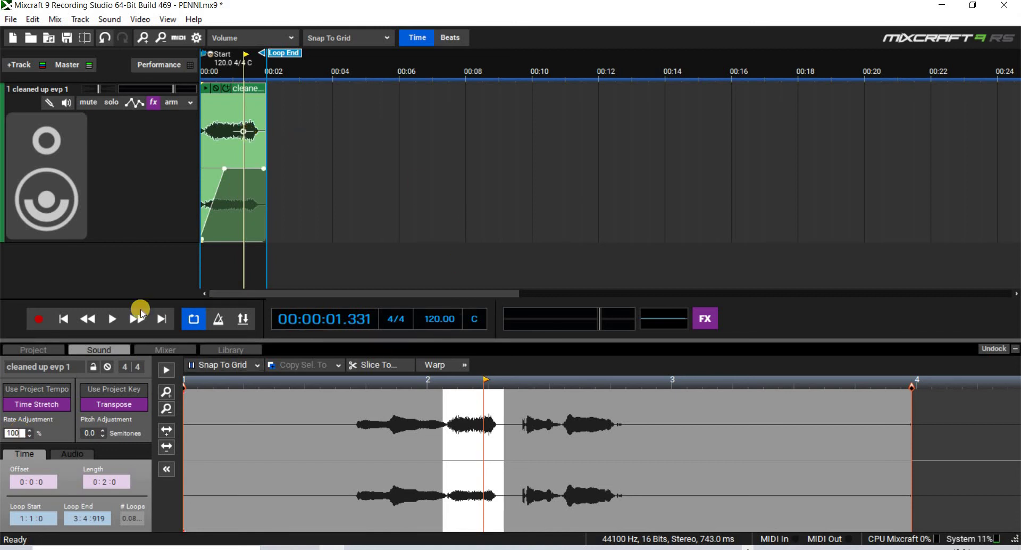
pyautogui.click(63, 437)
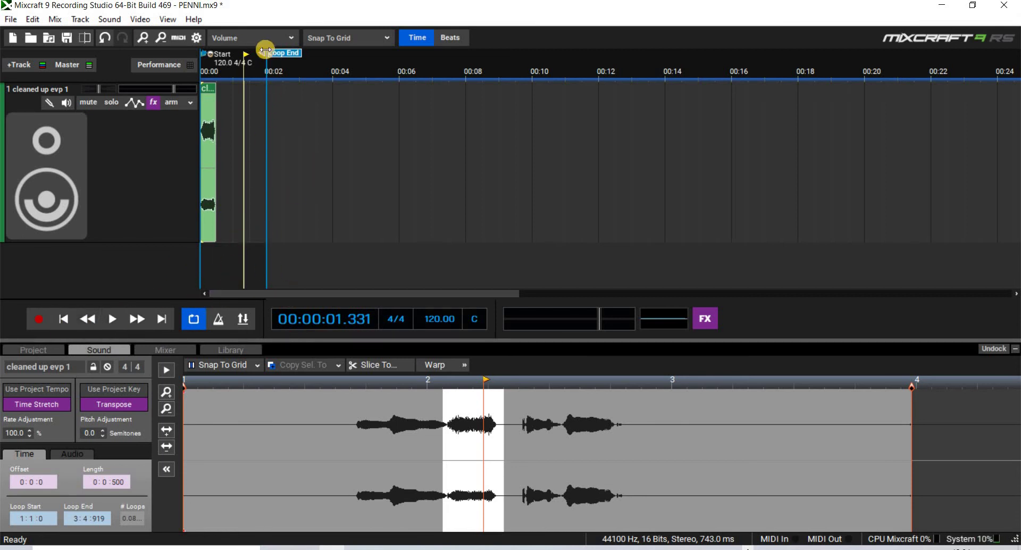
pyautogui.moveTo(222, 52); pyautogui.dragTo(217, 52)
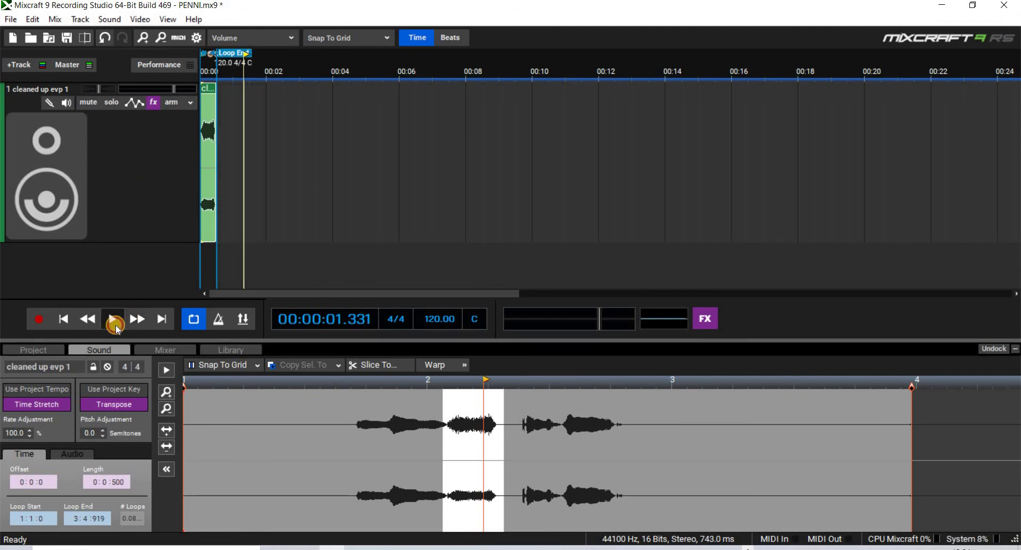
pyautogui.click(114, 322)
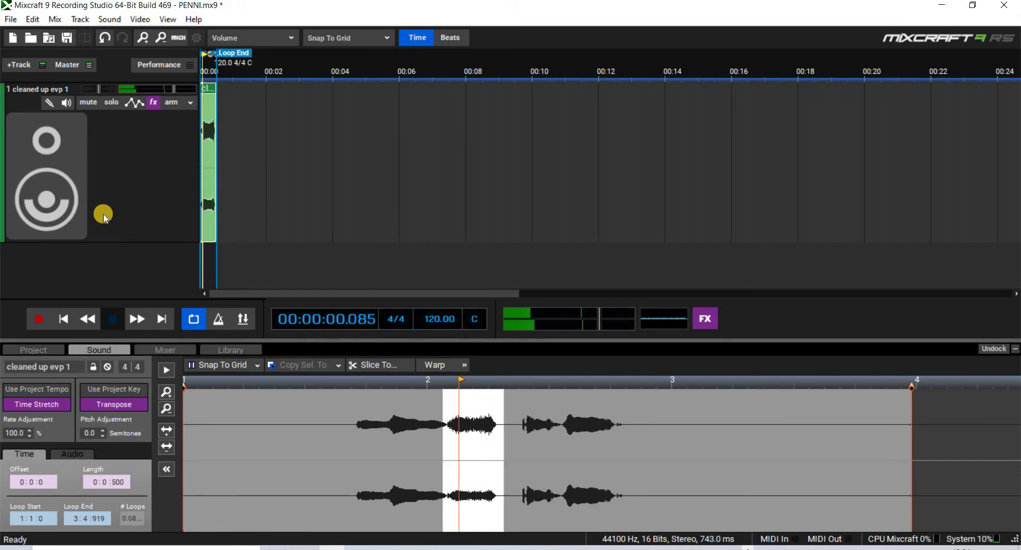
pyautogui.press('space')
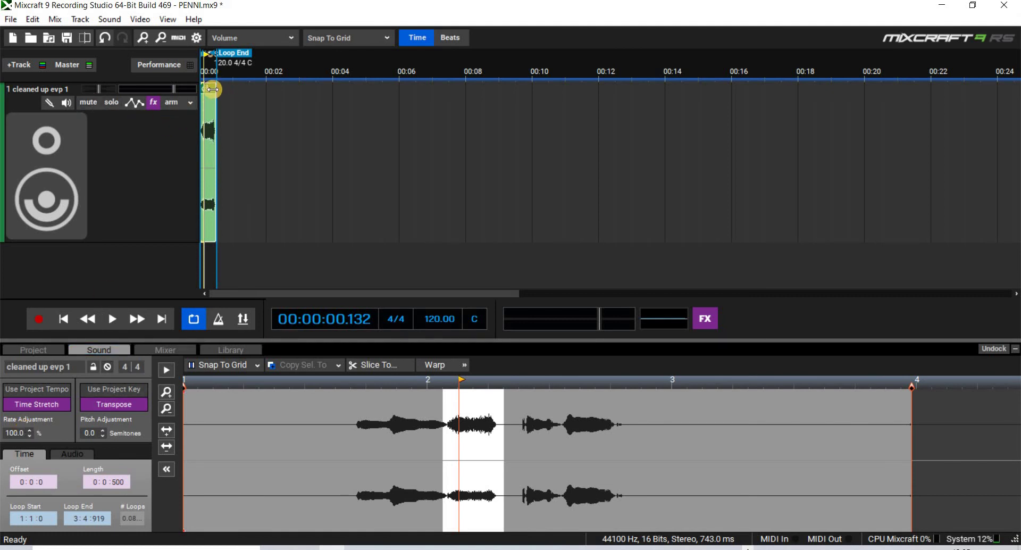
# - Set the clip's rate adjustment to 150%, move the loop end to 1 second, and listen to the loop
pyautogui.doubleClick(19, 433)
pyautogui.write('150')
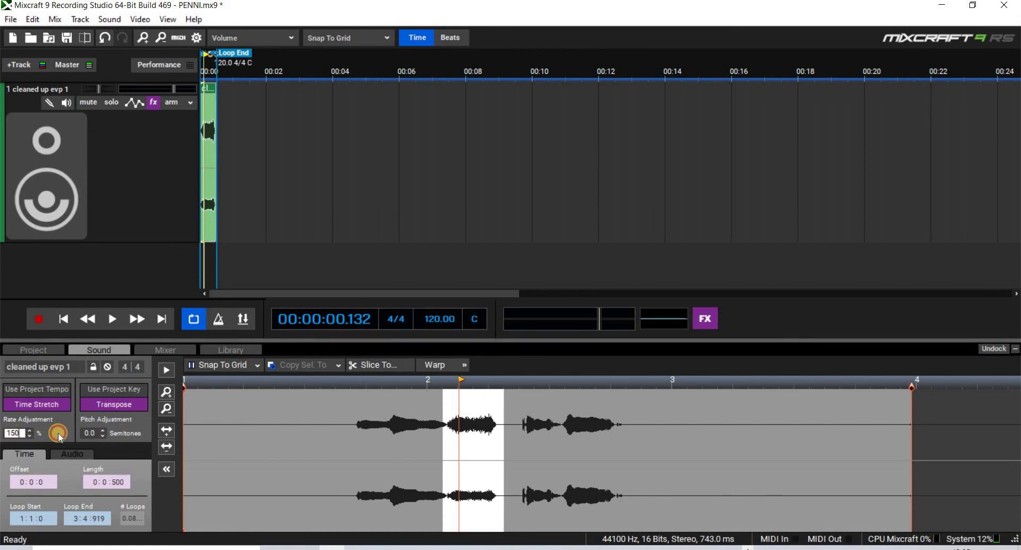
pyautogui.press('Return')
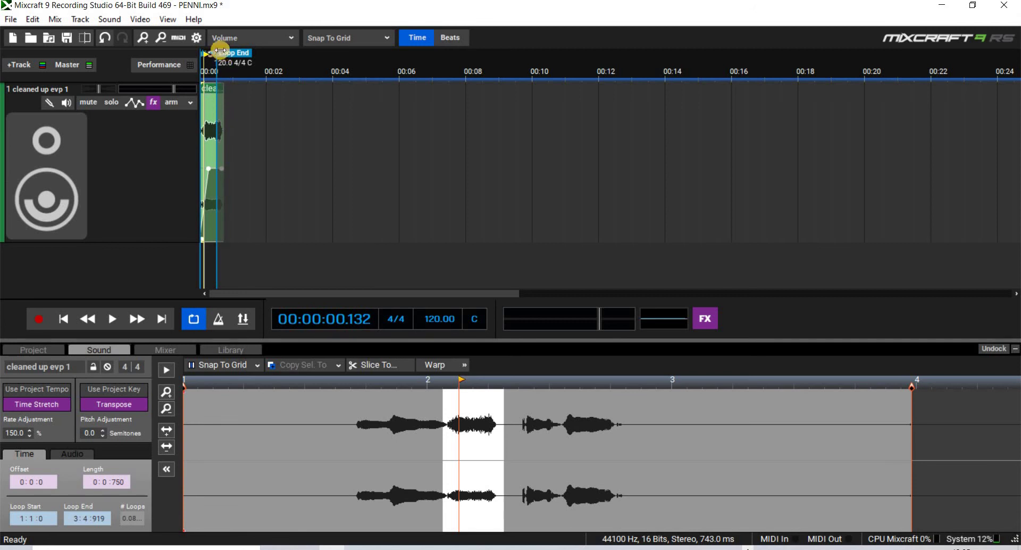
pyautogui.moveTo(219, 54); pyautogui.dragTo(233, 56)
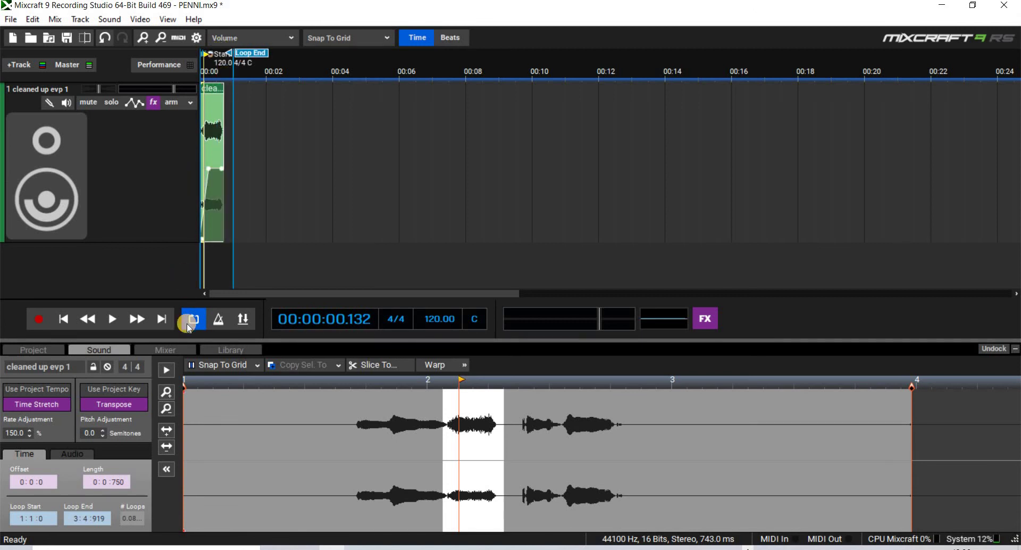
pyautogui.click(113, 318)
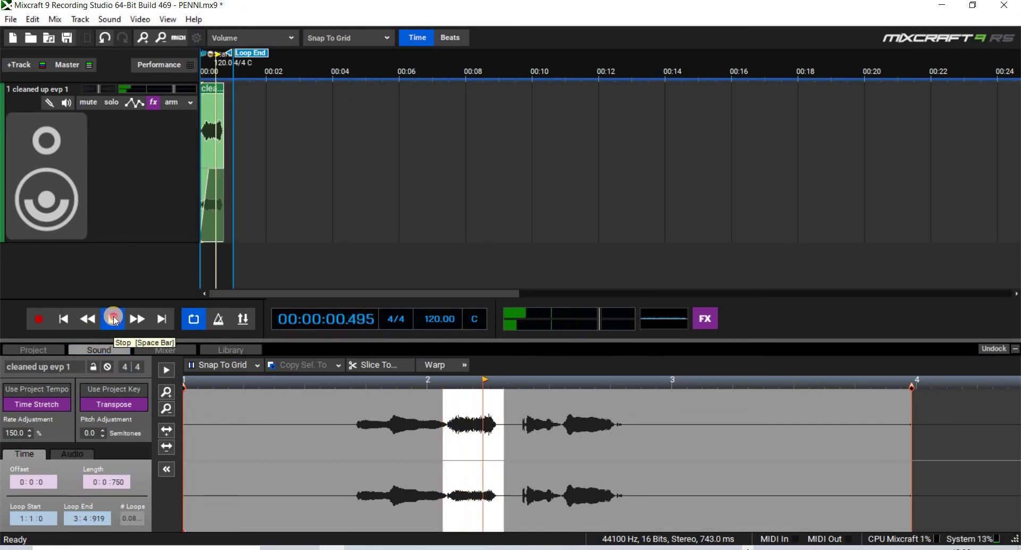
pyautogui.click(113, 319)
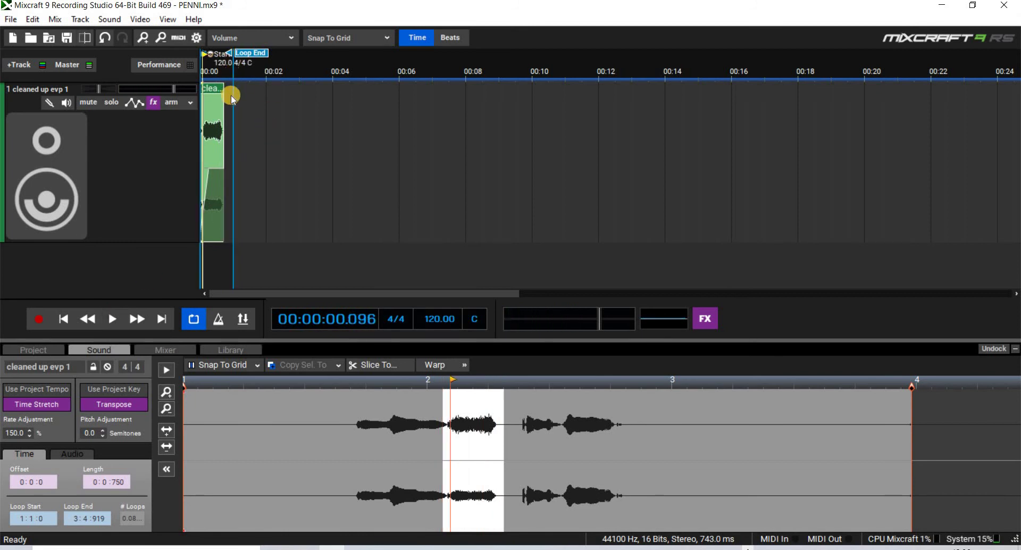
# - Move the loop end to 4 seconds, extend the clip's end to 1 second, play it, and rewind to the start
pyautogui.moveTo(326, 66); pyautogui.dragTo(326, 66)
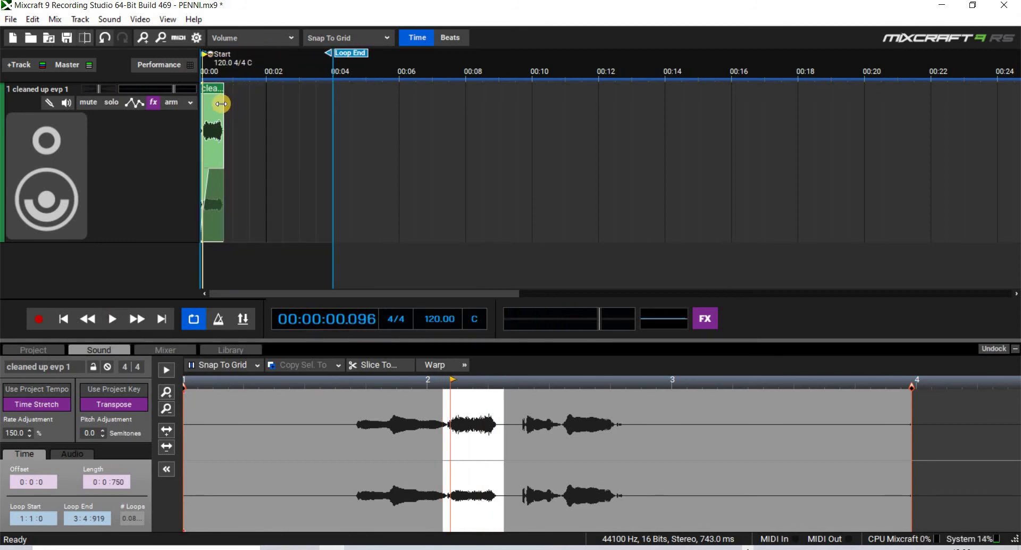
pyautogui.moveTo(222, 102); pyautogui.dragTo(230, 103)
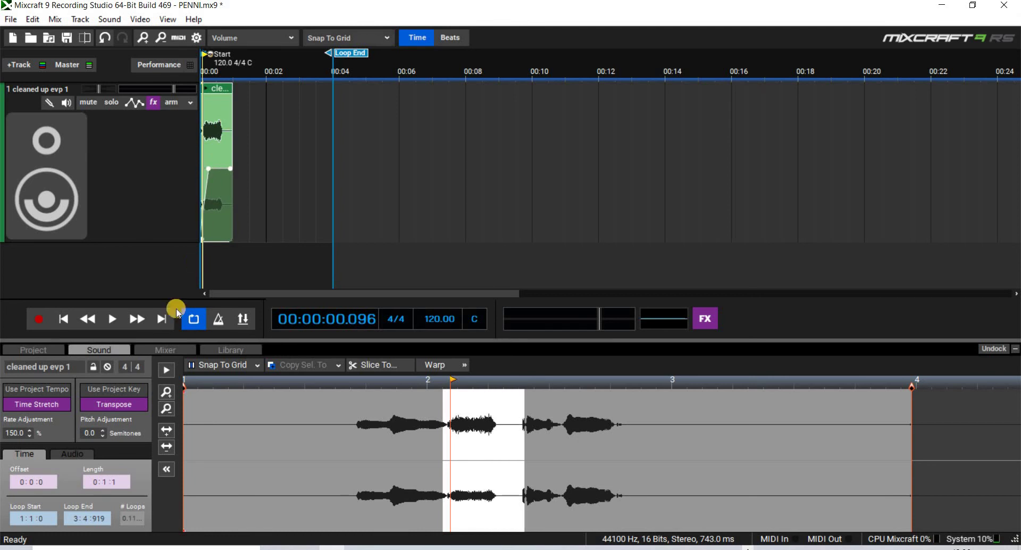
pyautogui.click(112, 322)
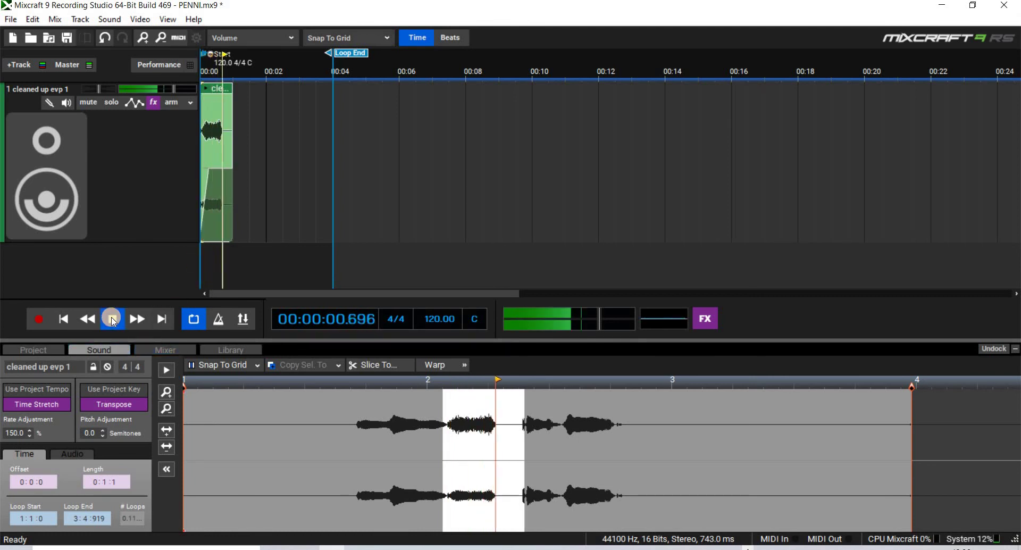
pyautogui.click(112, 321)
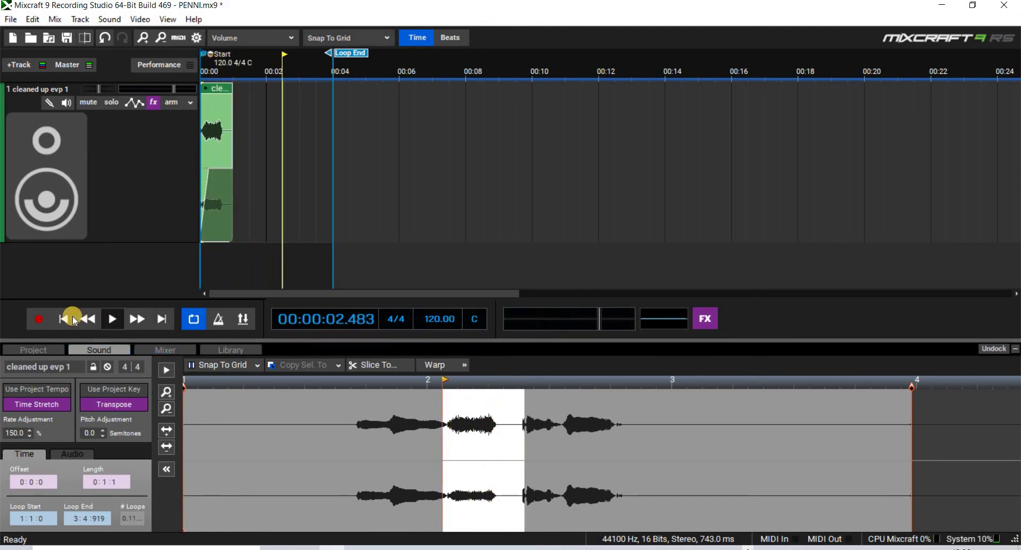
pyautogui.click(92, 320)
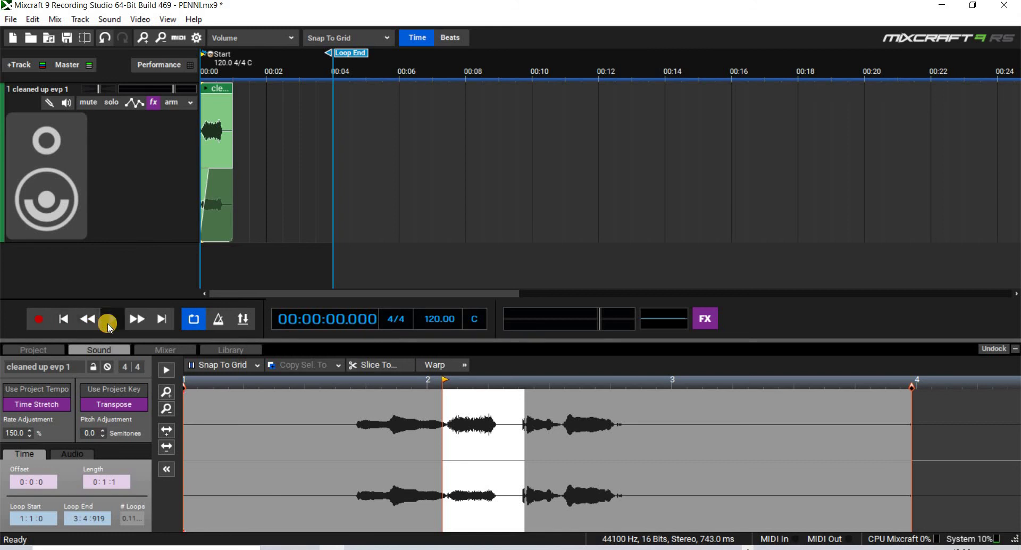
# - Play the clip at its 150% rate and stop playback
pyautogui.click(110, 324)
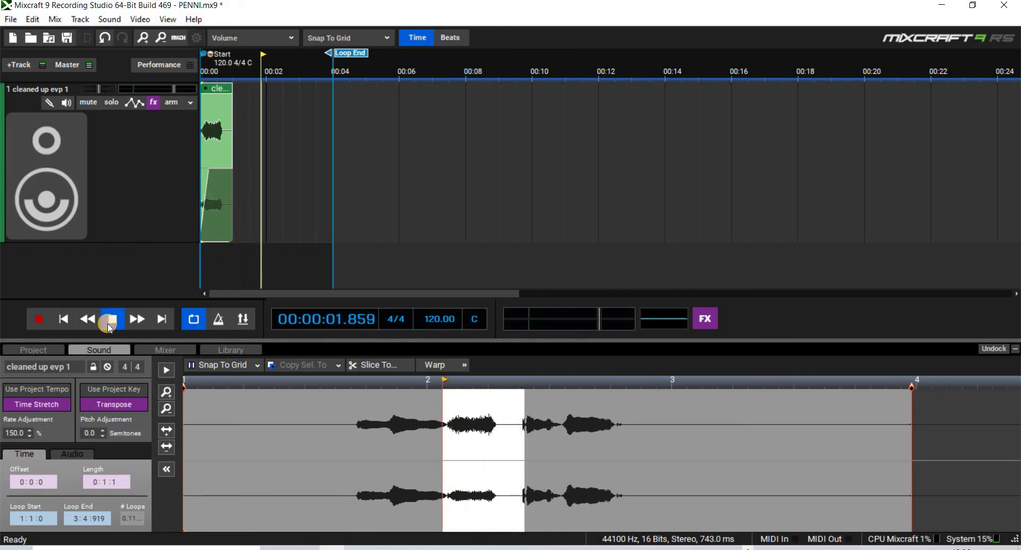
pyautogui.click(131, 325)
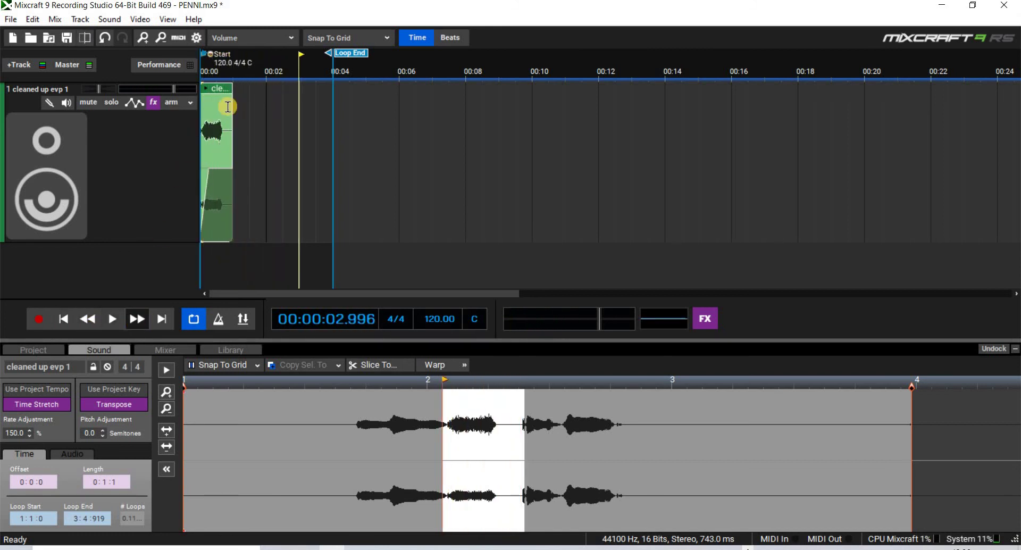
# - Reduce the height of the cleaned up evp 1 track and duplicate the track
pyautogui.moveTo(104, 241); pyautogui.dragTo(122, 281)
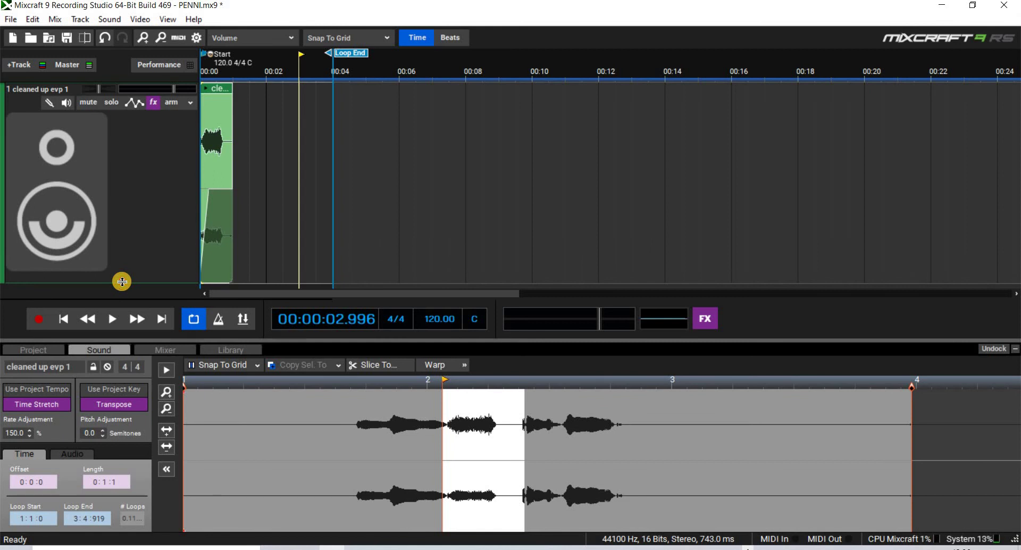
pyautogui.moveTo(143, 179); pyautogui.dragTo(148, 139)
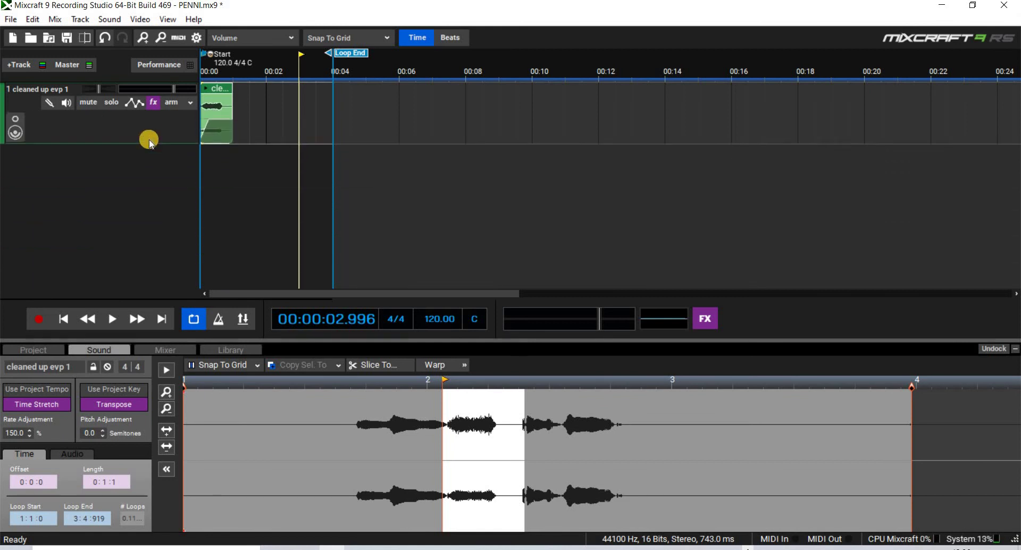
pyautogui.rightClick(151, 131)
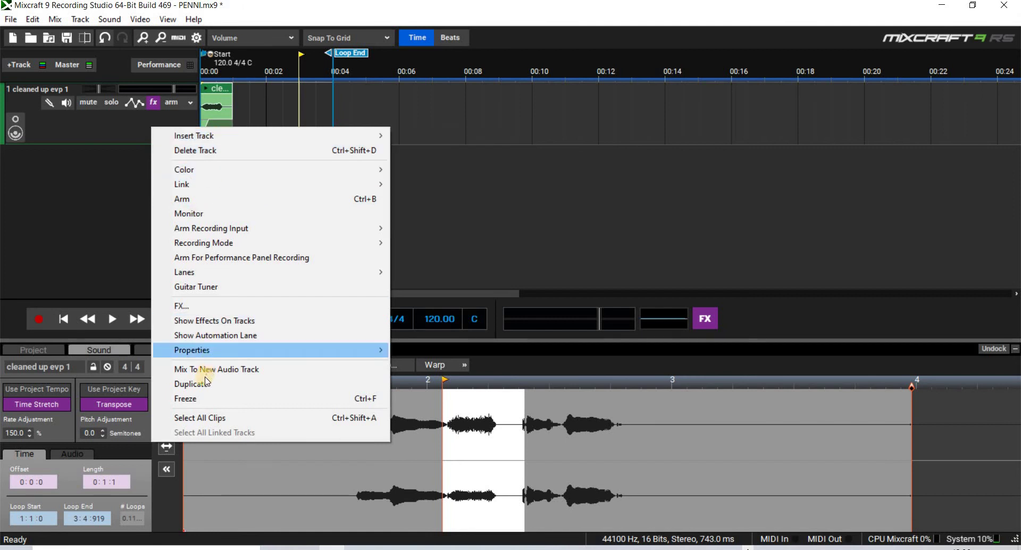
pyautogui.click(219, 383)
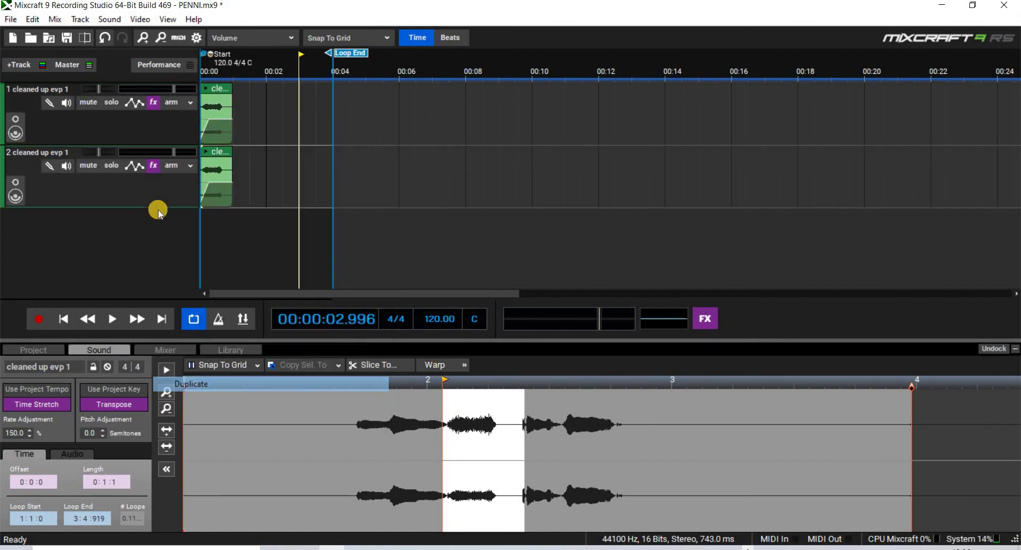
# - Set the rate adjustment of the duplicated clip on track 2 to 200%
pyautogui.click(105, 188)
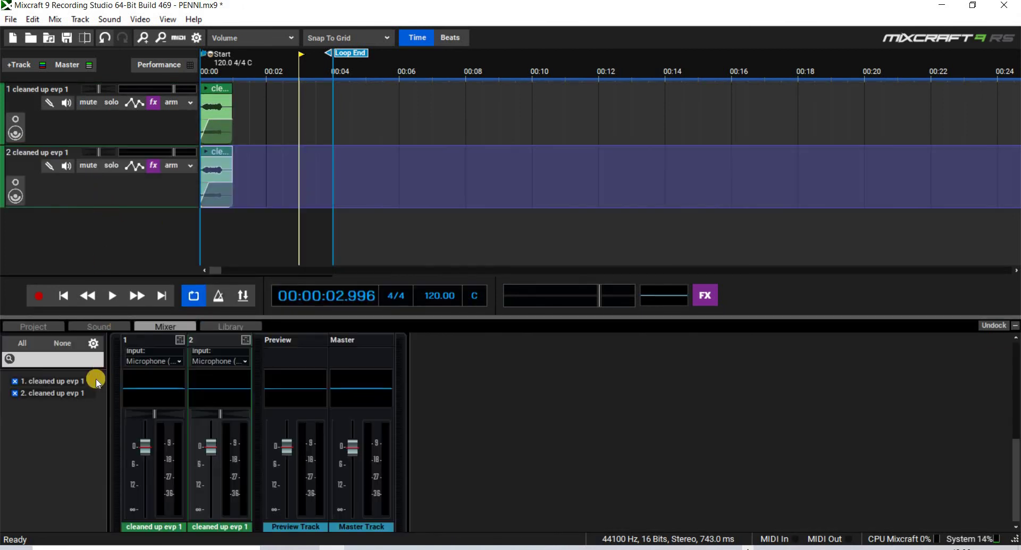
pyautogui.click(52, 381)
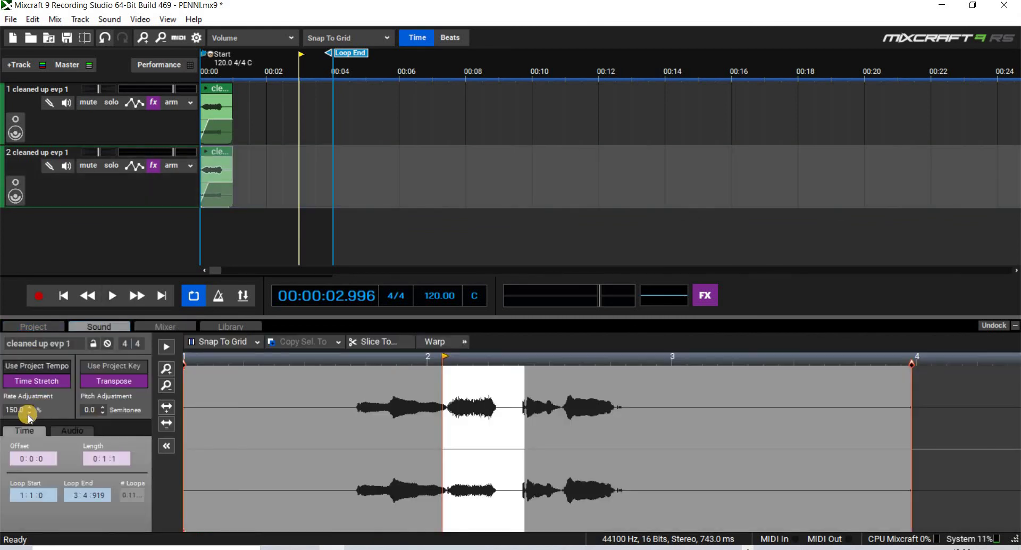
pyautogui.doubleClick(18, 409)
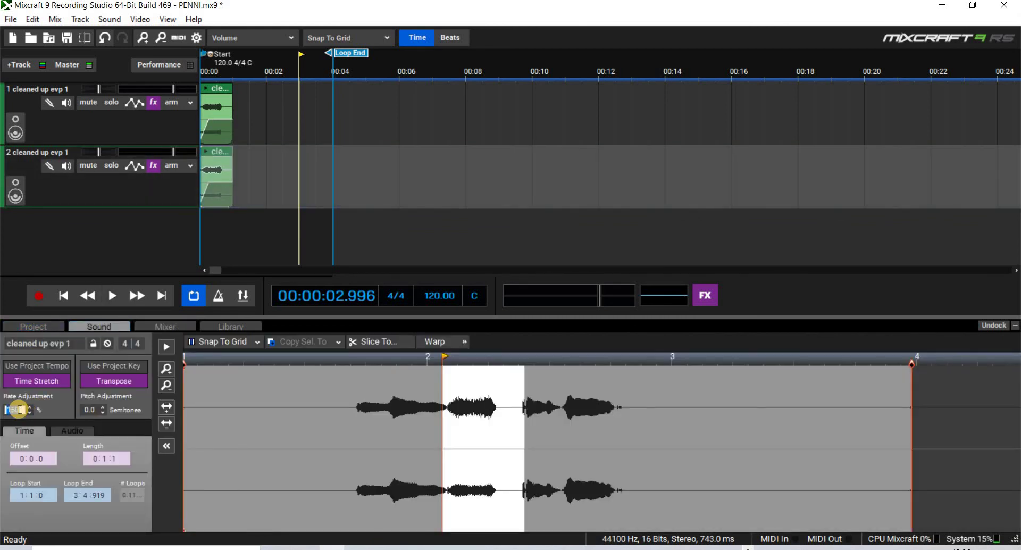
pyautogui.write('200')
pyautogui.press('Return')
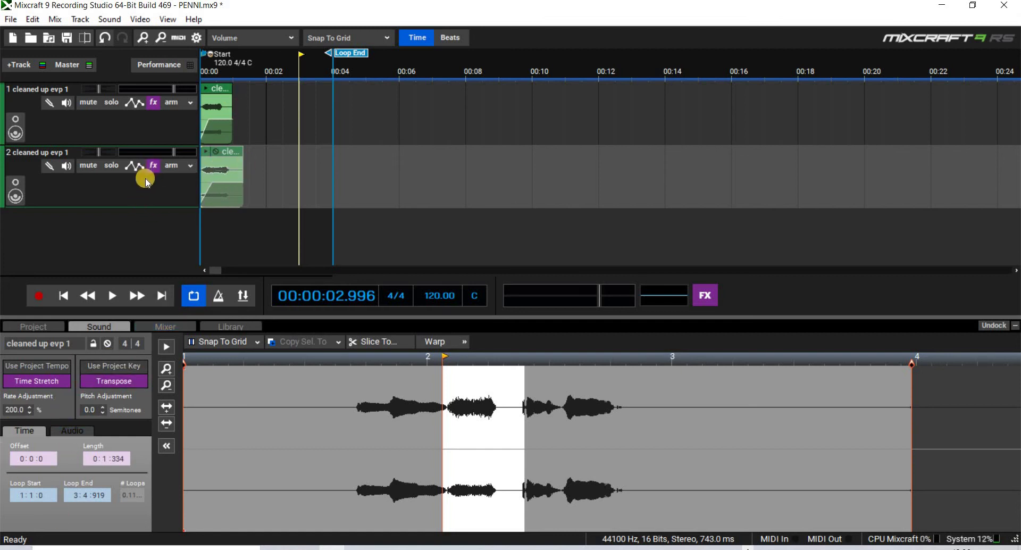
# - Duplicate track 2 to create a third track with the same clip
pyautogui.rightClick(148, 198)
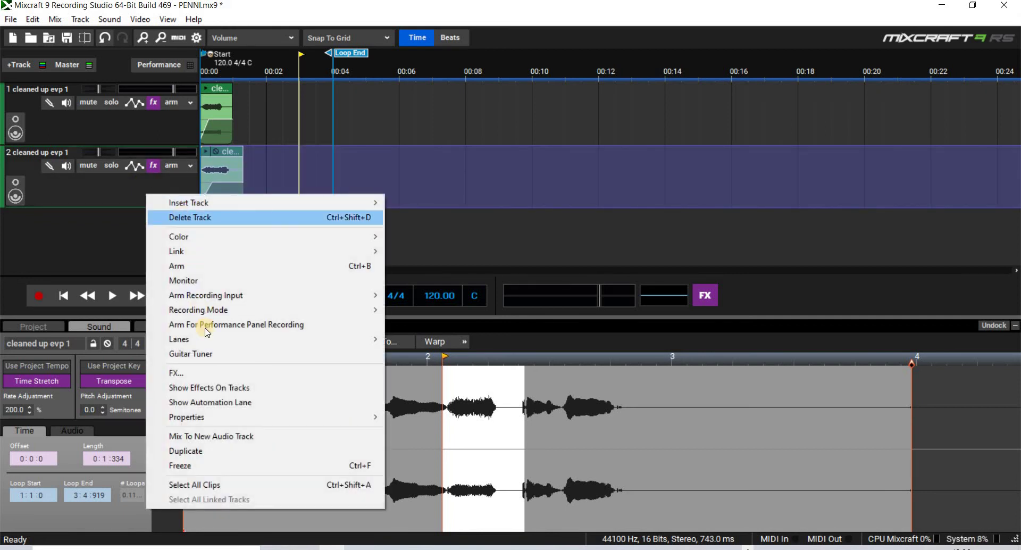
pyautogui.moveTo(222, 347)
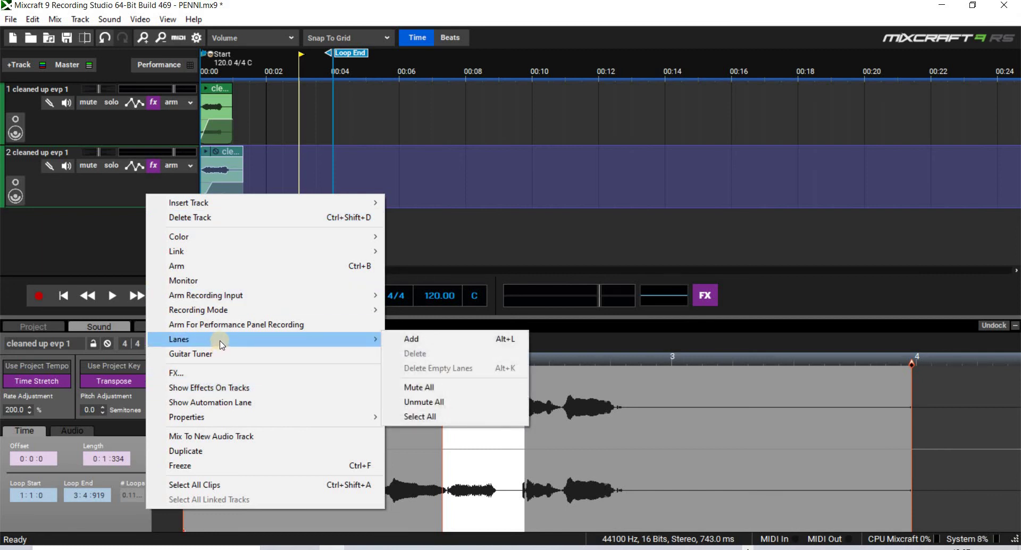
pyautogui.click(222, 450)
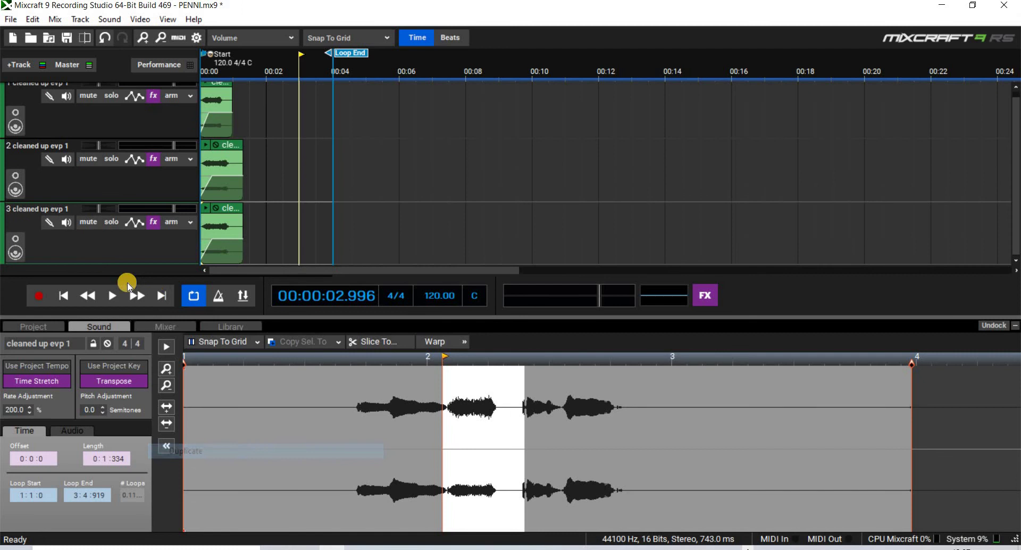
# - Set the rate adjustment of the clip on track 3 to 250% and rewind to the start
pyautogui.click(103, 253)
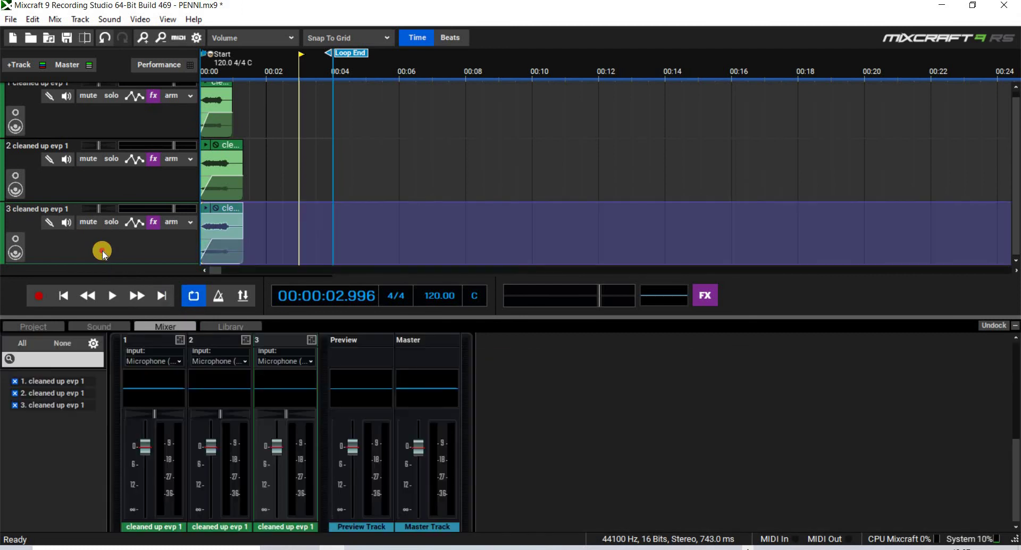
pyautogui.click(93, 326)
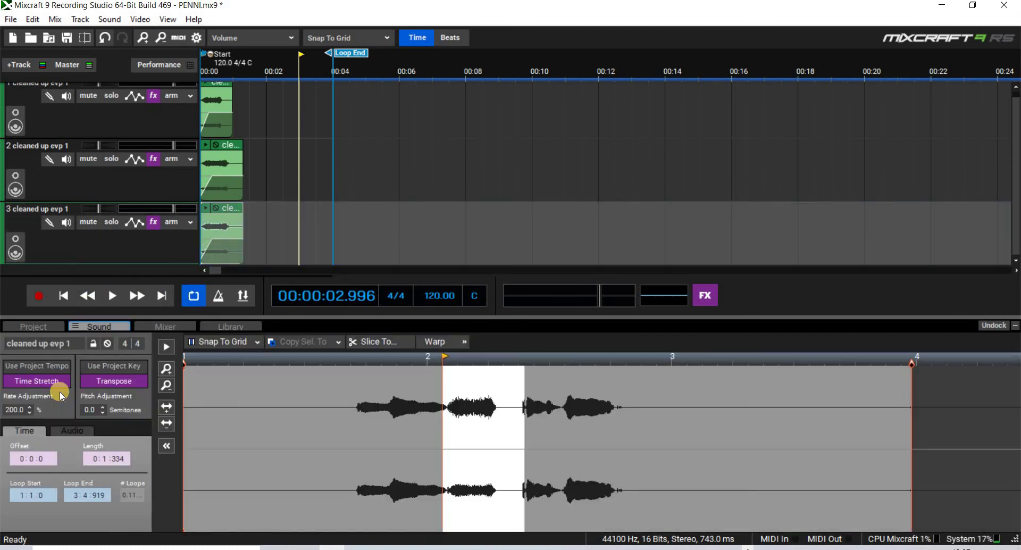
pyautogui.click(22, 410)
pyautogui.doubleClick(23, 410)
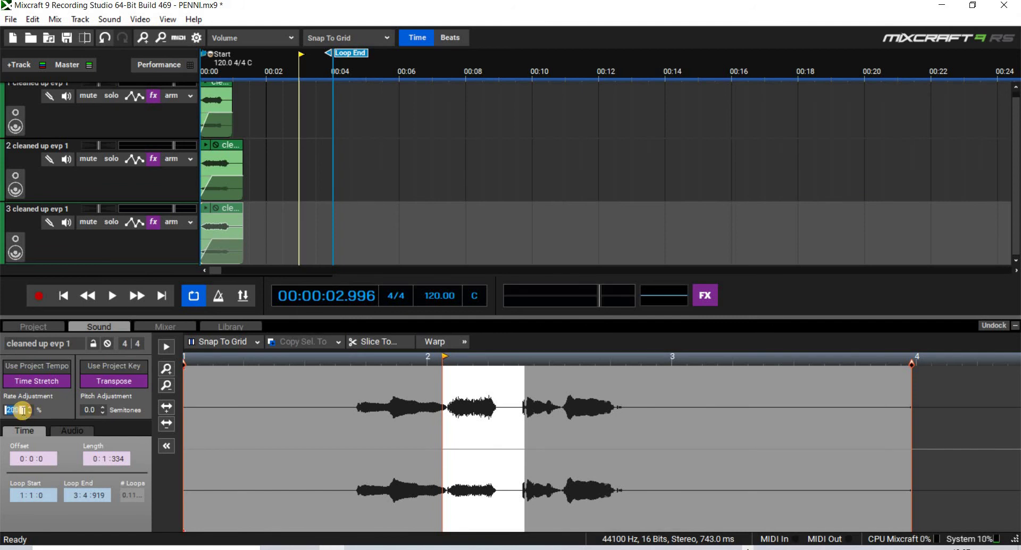
pyautogui.write('250')
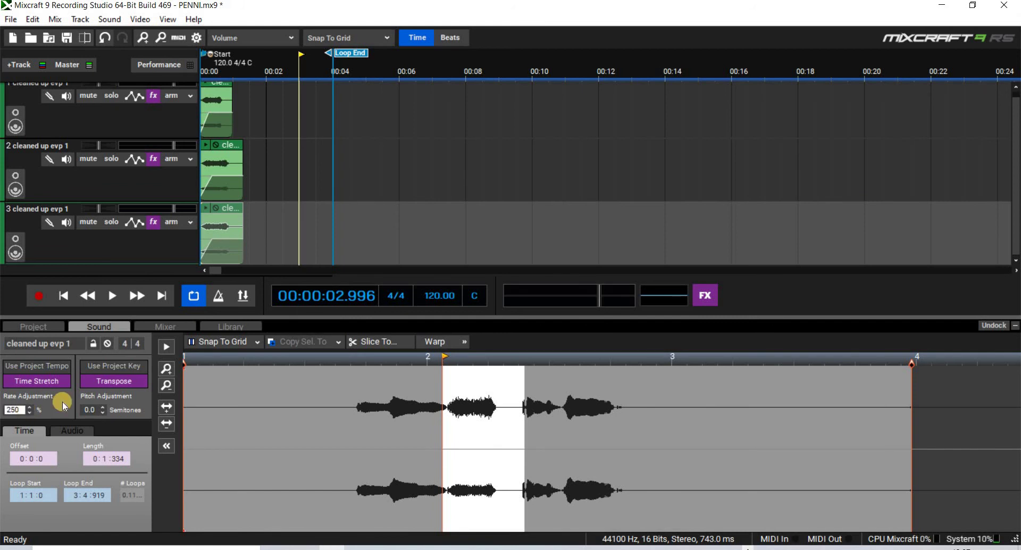
pyautogui.press('Return')
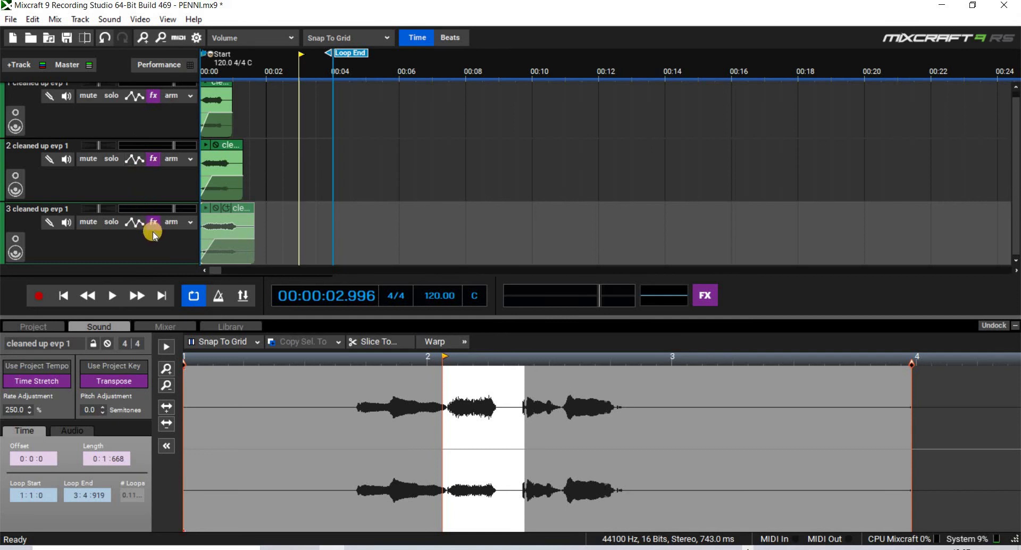
pyautogui.click(63, 295)
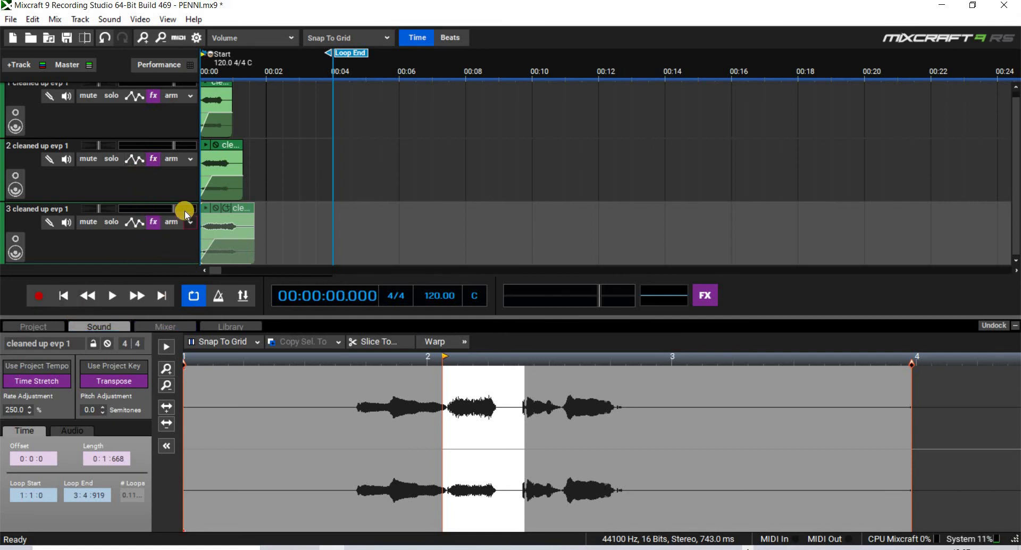
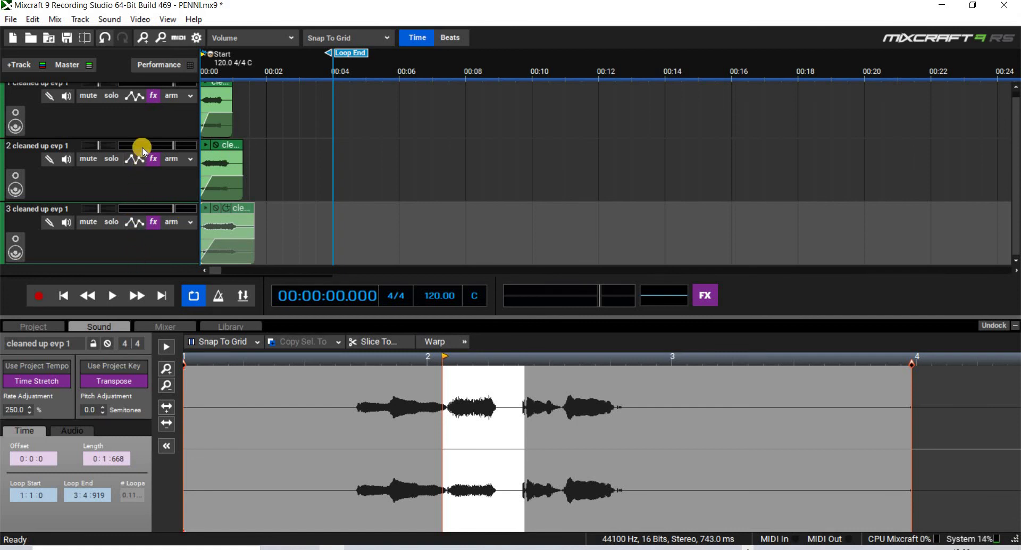
# - Make track 1 slightly taller, then move the loop end to 2 seconds and play the three clips together
pyautogui.moveTo(139, 140); pyautogui.dragTo(141, 241)
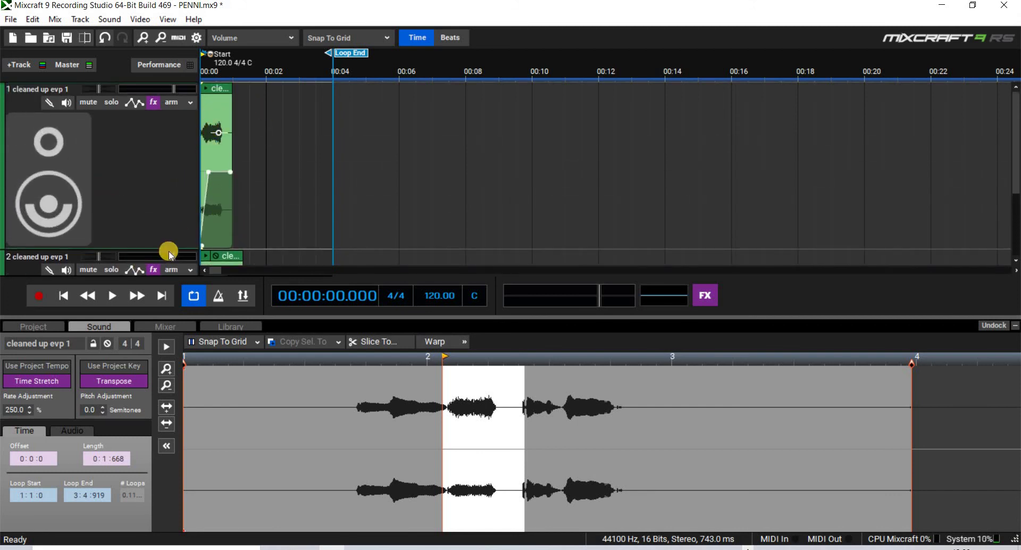
pyautogui.moveTo(146, 244); pyautogui.dragTo(157, 159)
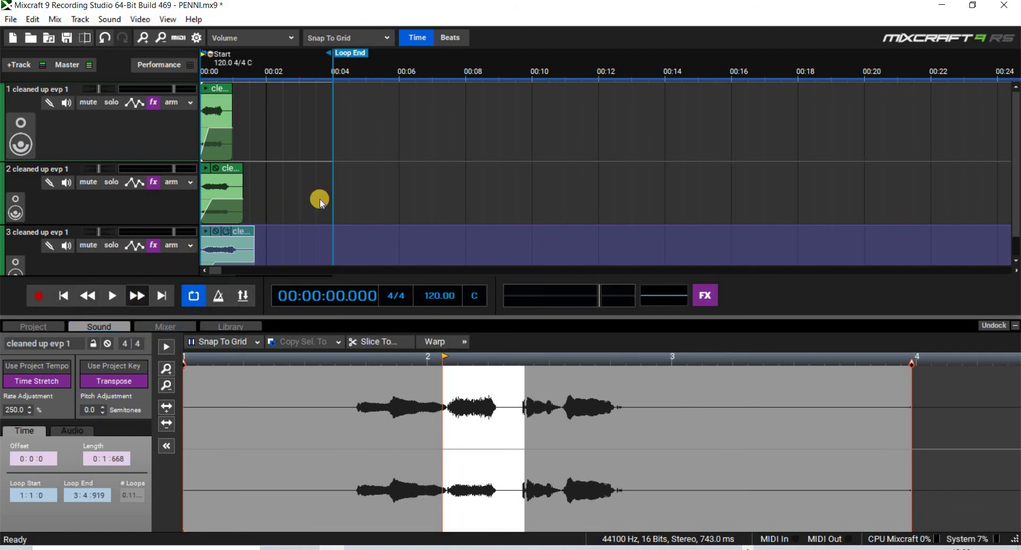
pyautogui.moveTo(330, 52); pyautogui.dragTo(266, 53)
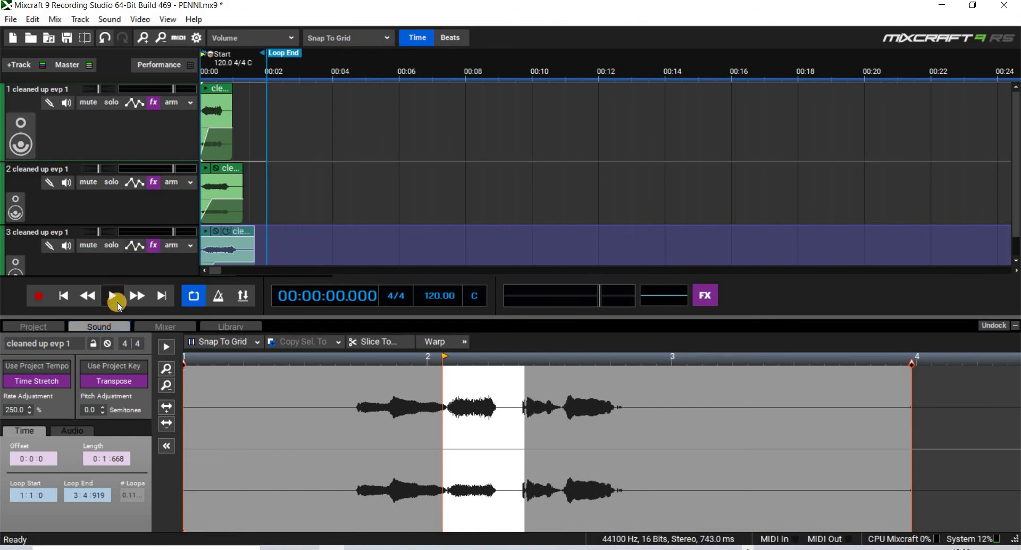
pyautogui.click(116, 303)
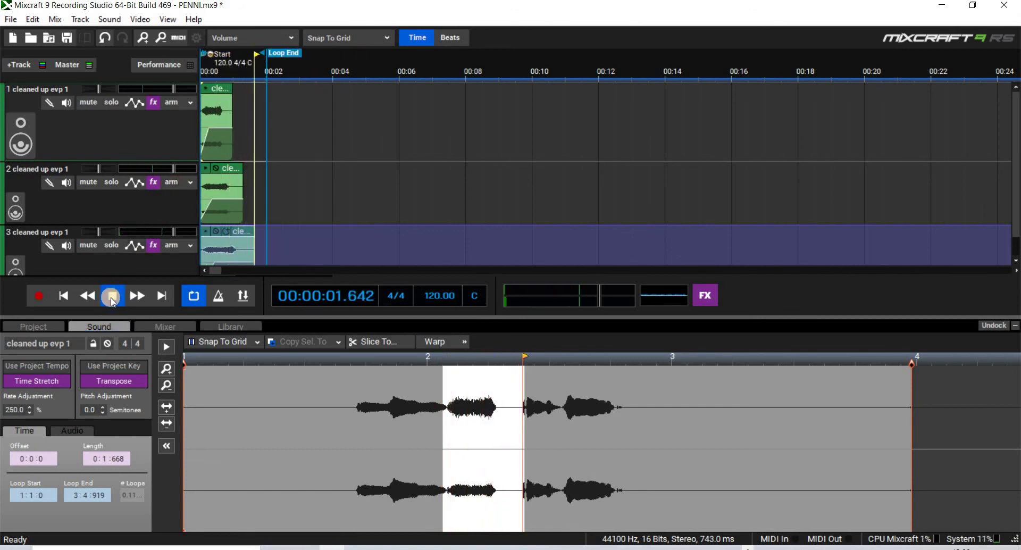
# - Stagger the clips by moving track 2's to 1 second and track 3's to about 2.5 seconds, with the loop end at about 4.5 seconds
pyautogui.click(227, 170)
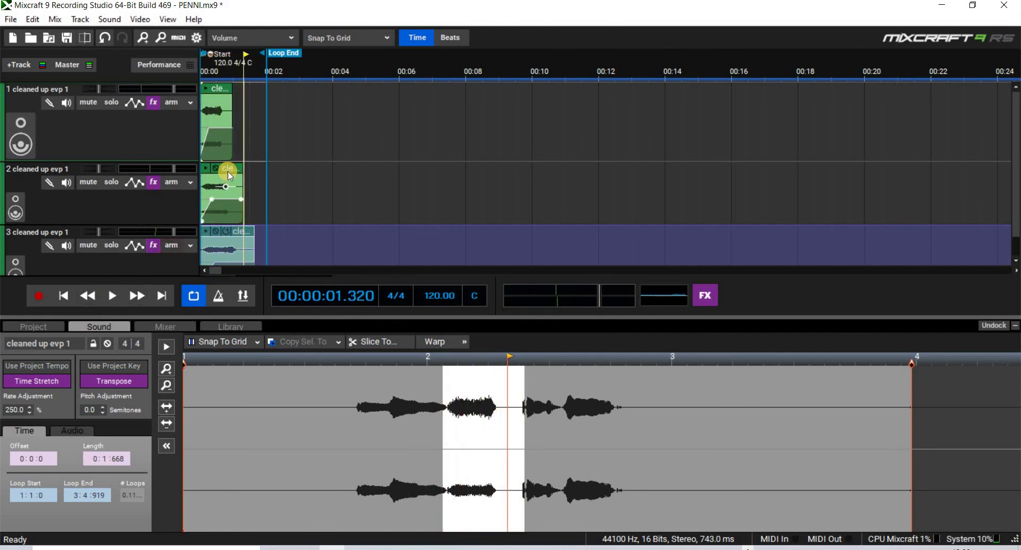
pyautogui.moveTo(231, 168); pyautogui.dragTo(263, 166)
pyautogui.click(234, 229)
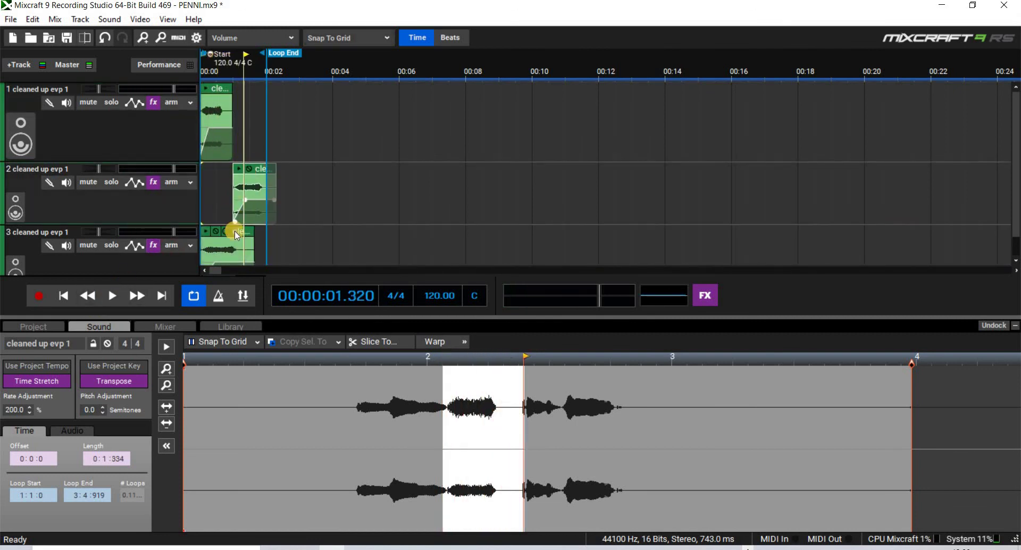
pyautogui.moveTo(249, 234); pyautogui.dragTo(332, 230)
pyautogui.moveTo(270, 51)
pyautogui.mouseDown()
pyautogui.moveTo(365, 84)
pyautogui.moveTo(339, 85)
pyautogui.mouseUp()
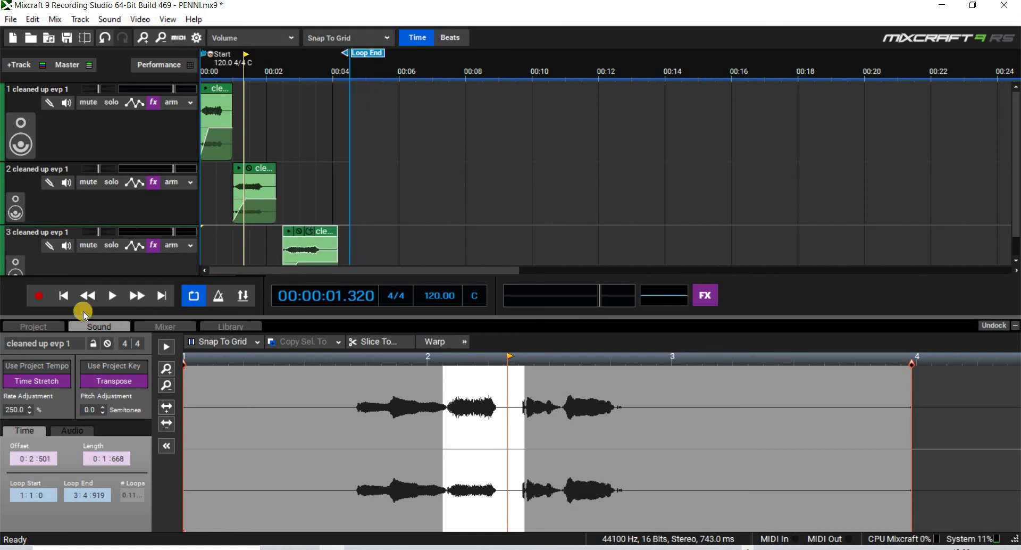
# - Listen to the three staggered clips in sequence and stop playback
pyautogui.click(107, 295)
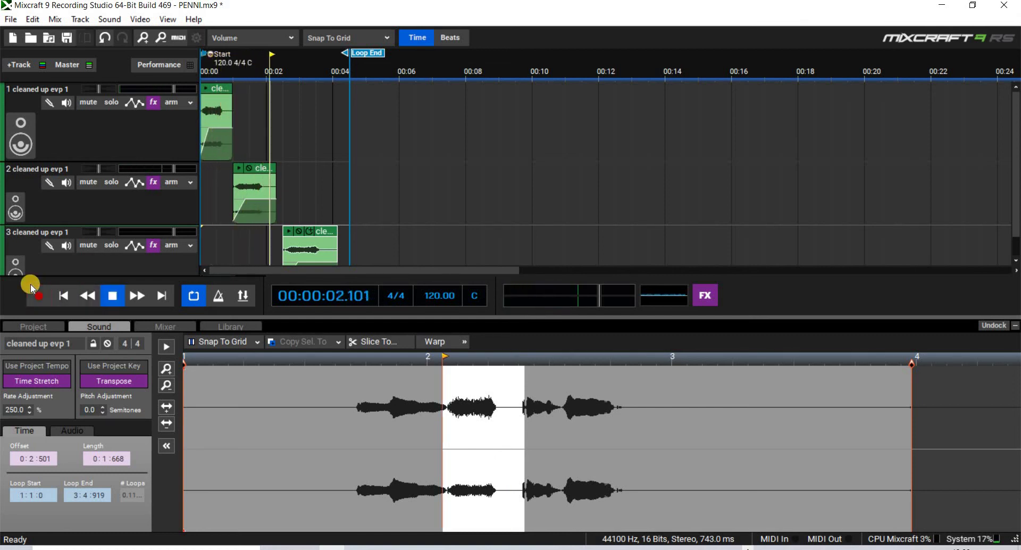
pyautogui.click(116, 300)
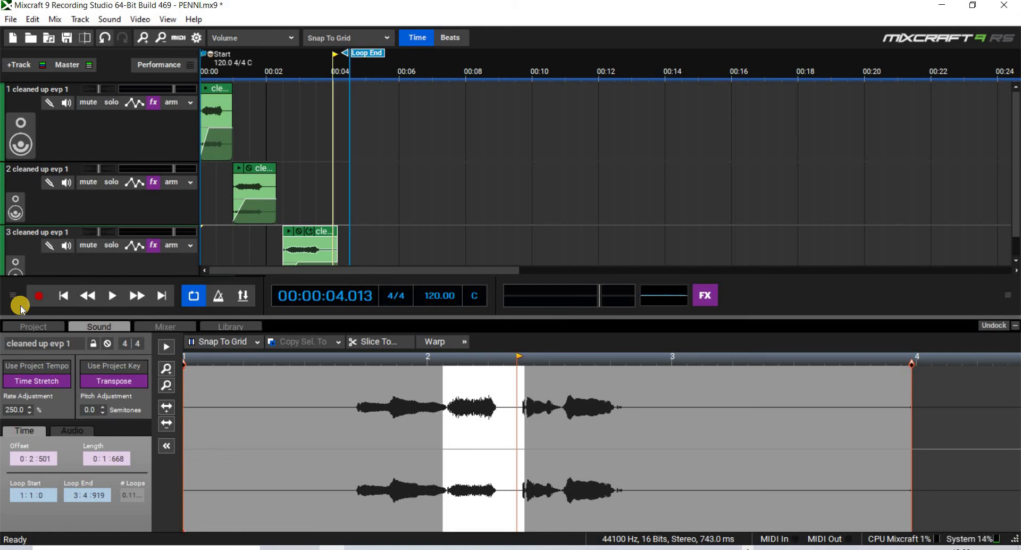
# - Show the master track's Voxengo Spectrum Analyzer and watch the frequencies while playing the staggered clips from the start
pyautogui.click(701, 294)
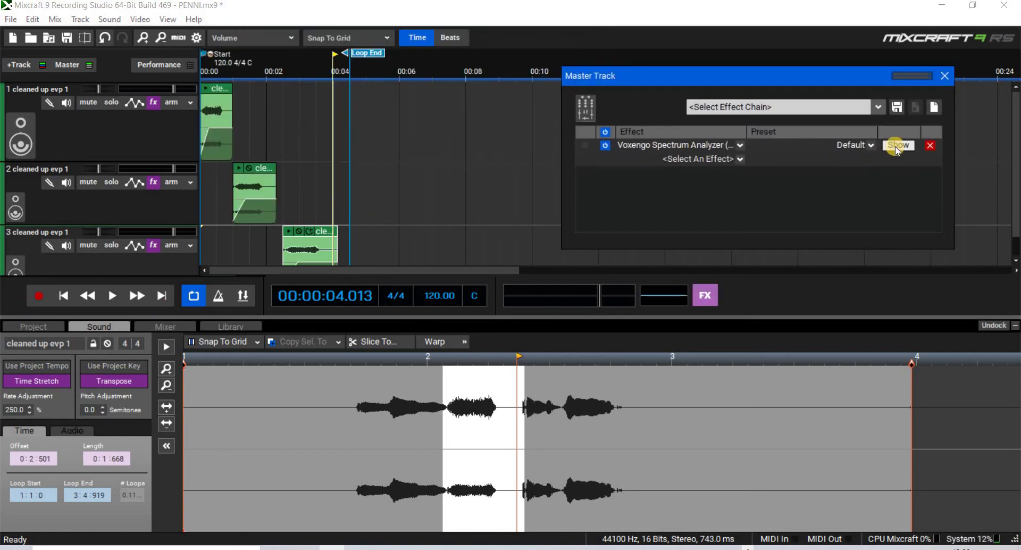
pyautogui.click(898, 145)
pyautogui.moveTo(333, 225); pyautogui.dragTo(626, 66)
pyautogui.click(945, 78)
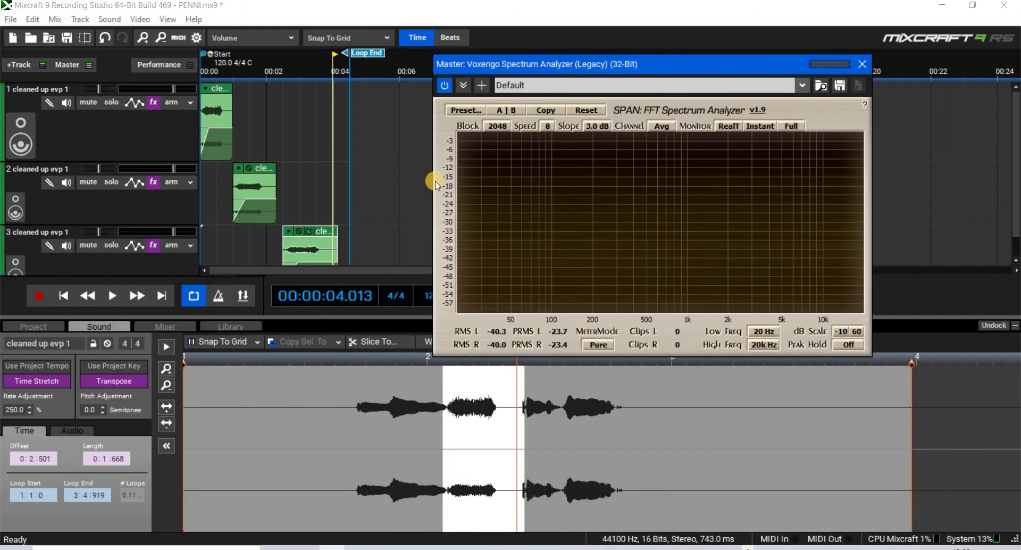
pyautogui.click(110, 298)
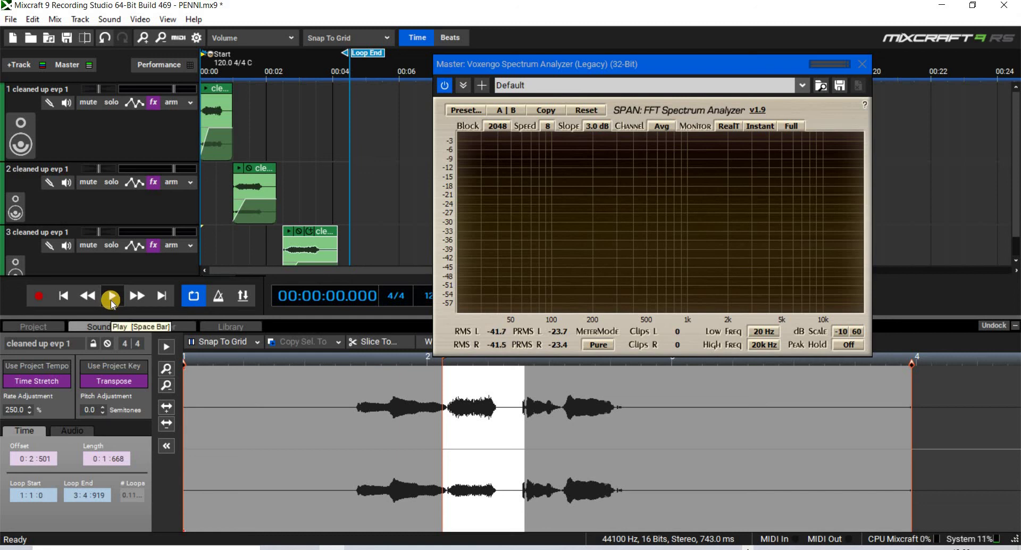
pyautogui.click(112, 300)
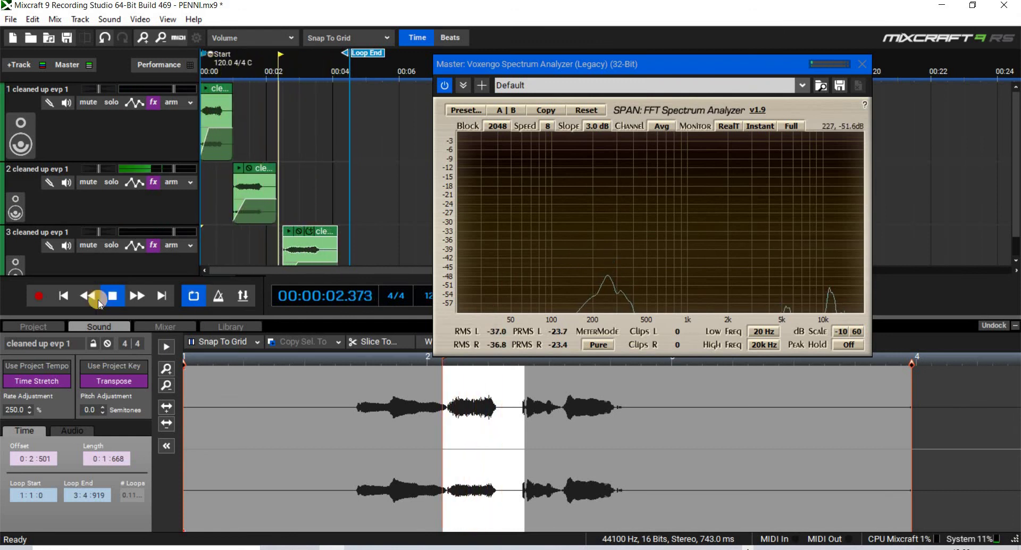
pyautogui.press('space')
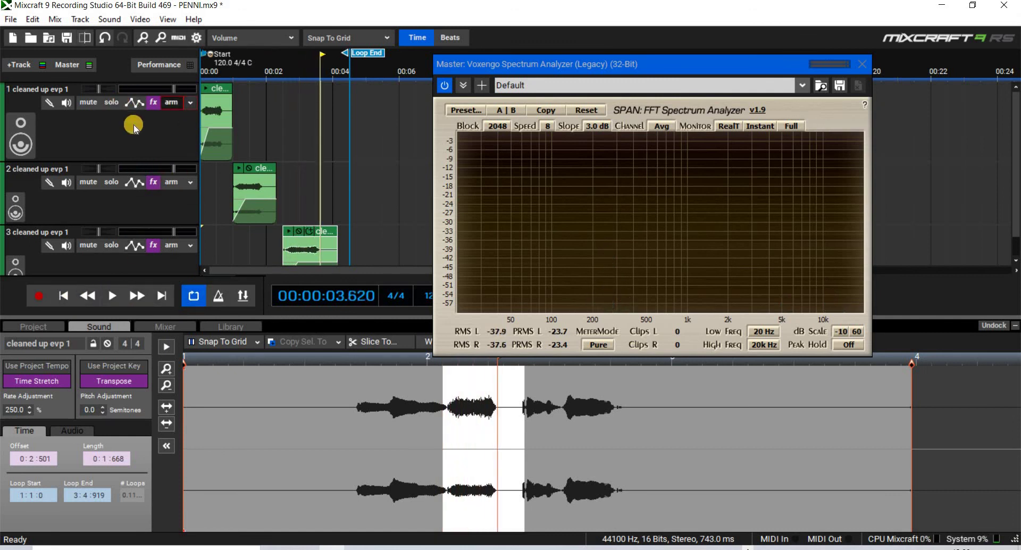
# - Open the Acoustica 31 Band EQ window from track 1's effect list
pyautogui.click(153, 102)
pyautogui.click(536, 132)
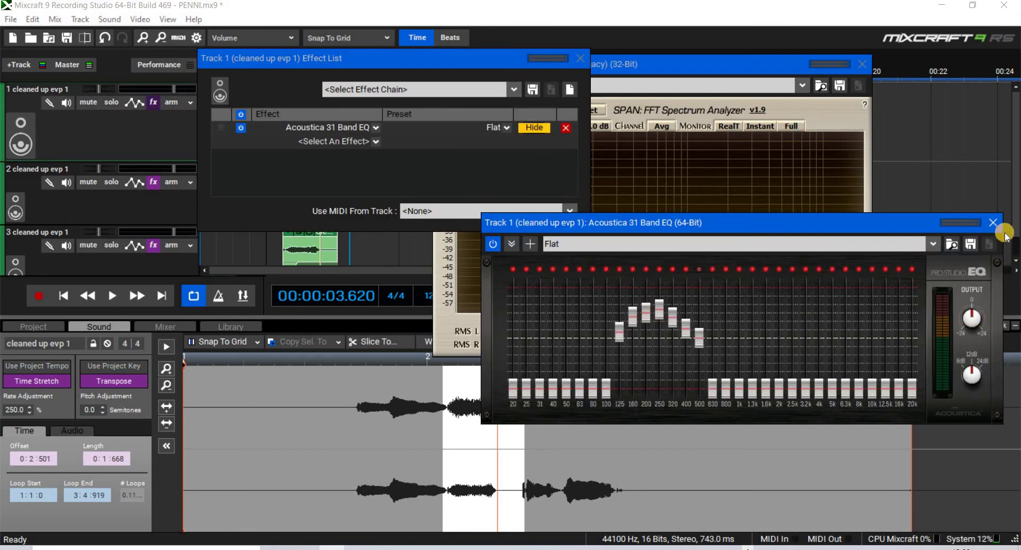
# - Close the track 1 equalizer and effect list windows, and raise the volume of tracks 1, 2 and 3 to maximum
pyautogui.click(992, 223)
pyautogui.click(586, 57)
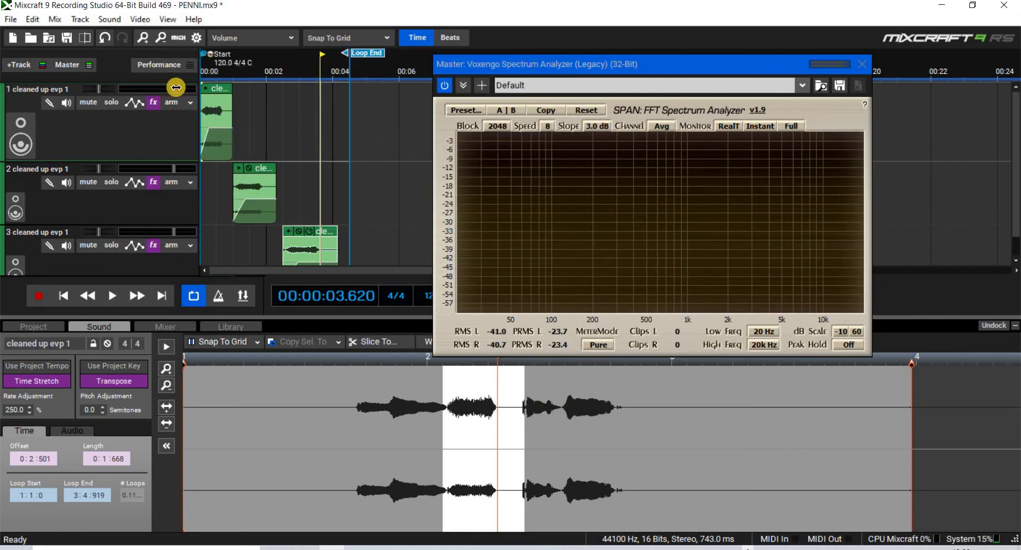
pyautogui.moveTo(175, 87); pyautogui.dragTo(226, 91)
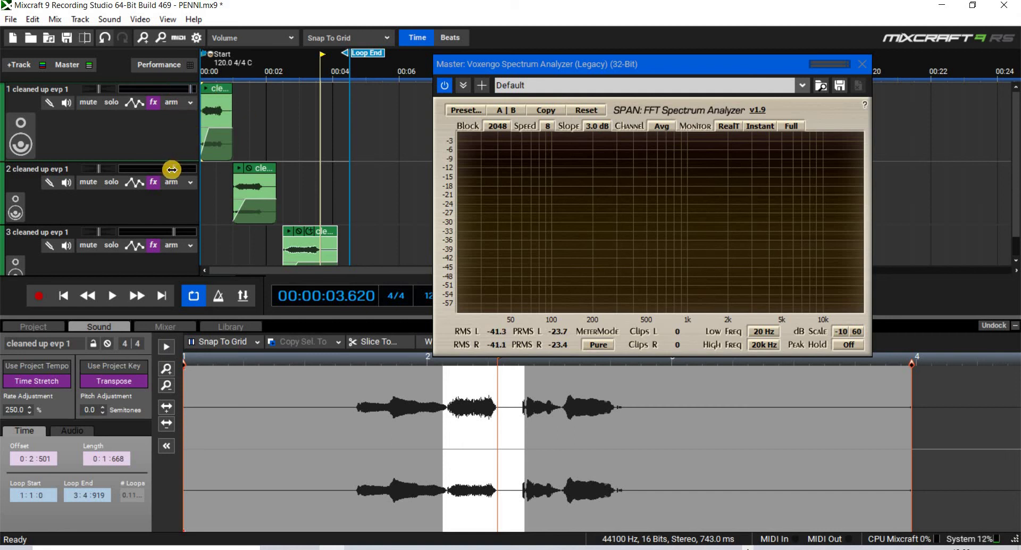
pyautogui.moveTo(172, 169); pyautogui.dragTo(228, 171)
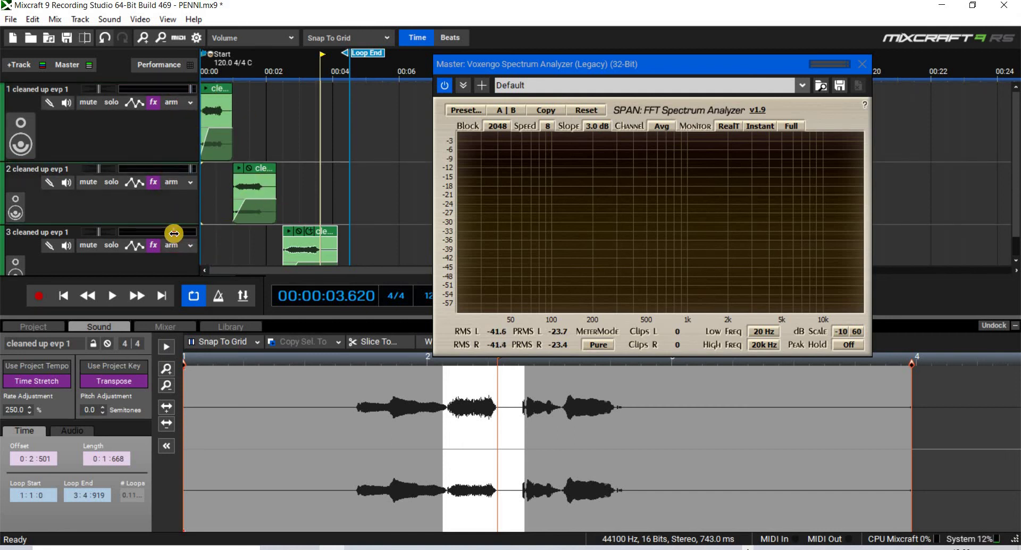
pyautogui.moveTo(174, 233); pyautogui.dragTo(219, 234)
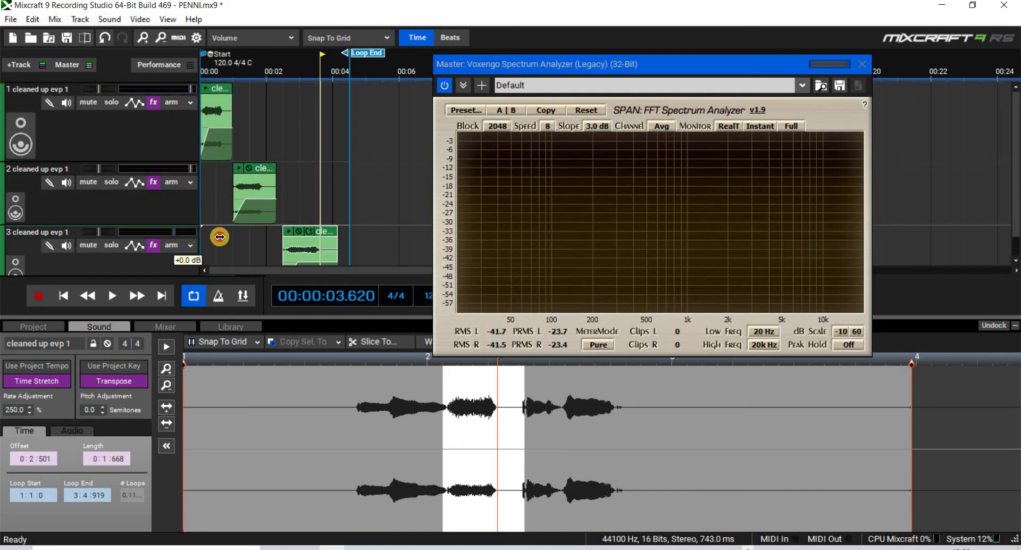
# - Play the three staggered clips from the start several times at the raised volume while watching the spectrum analyzer, stopping after each pass
pyautogui.click(65, 297)
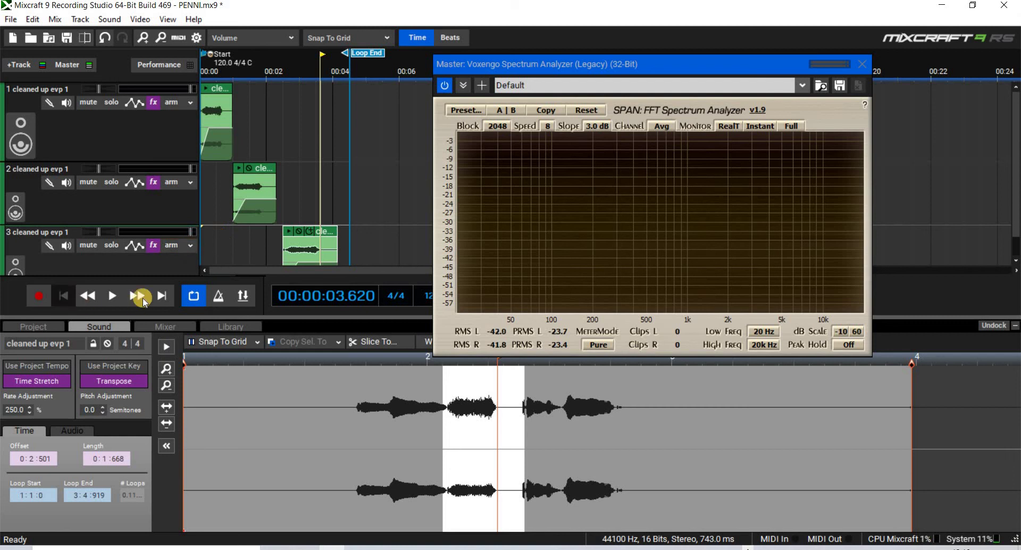
pyautogui.click(113, 296)
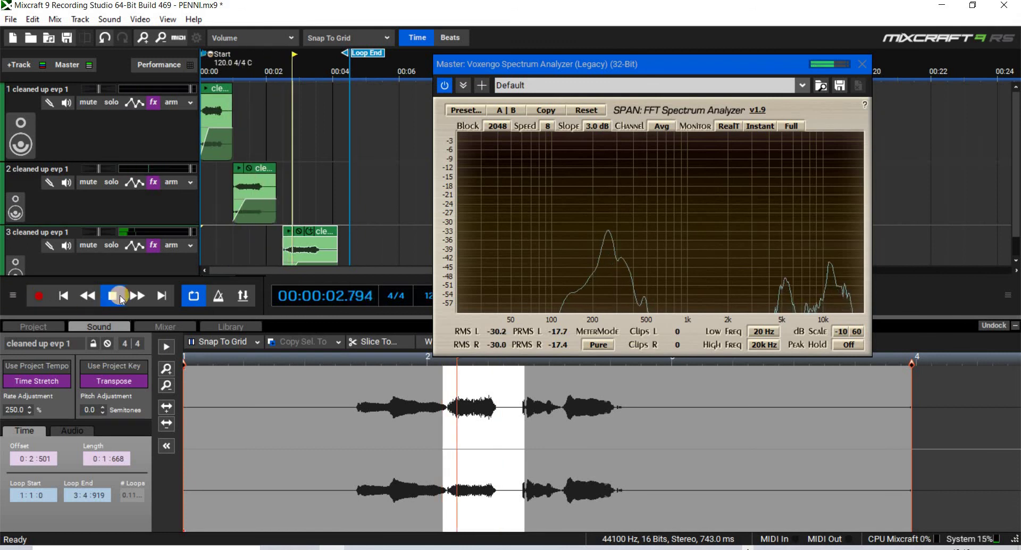
pyautogui.click(118, 296)
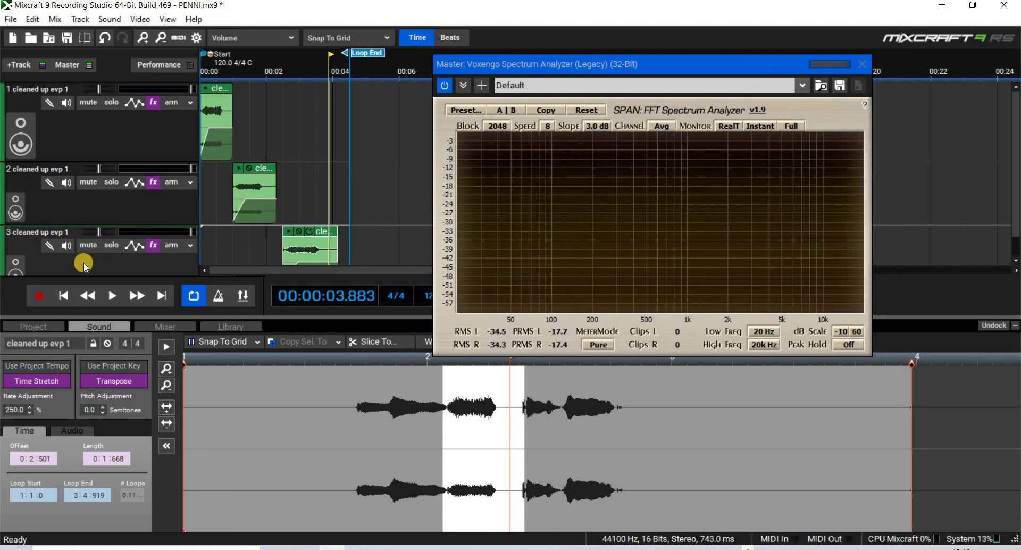
pyautogui.click(112, 295)
pyautogui.click(113, 296)
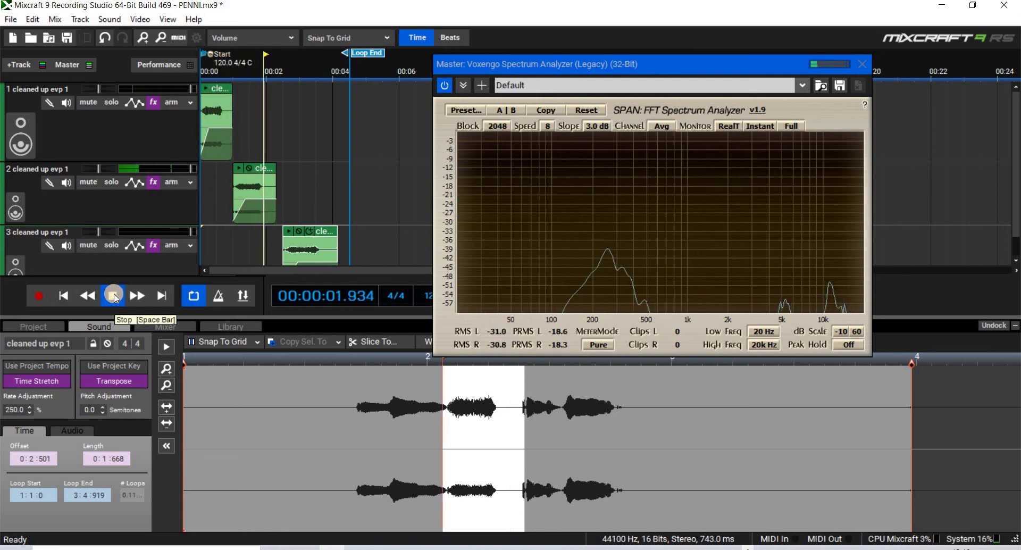
pyautogui.click(114, 295)
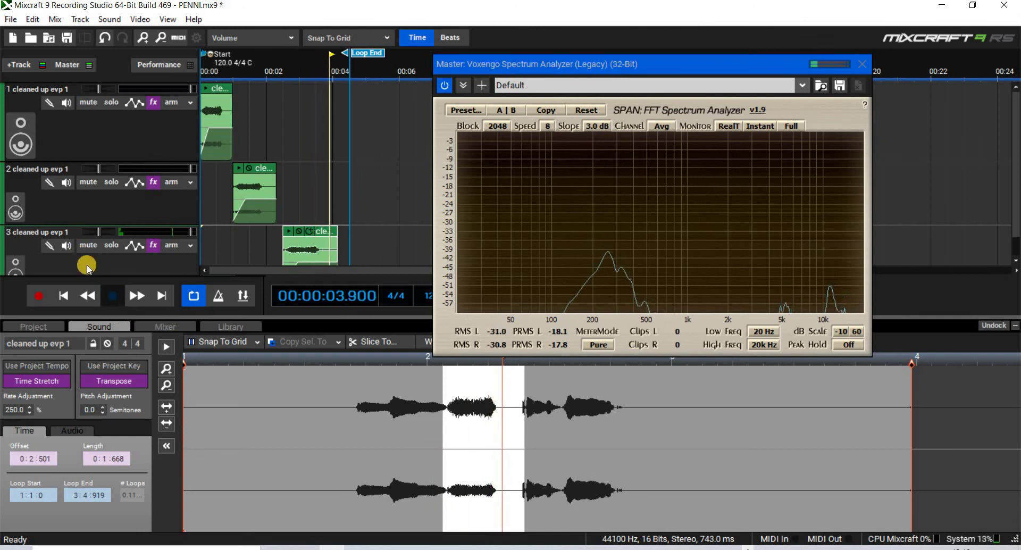
pyautogui.click(114, 301)
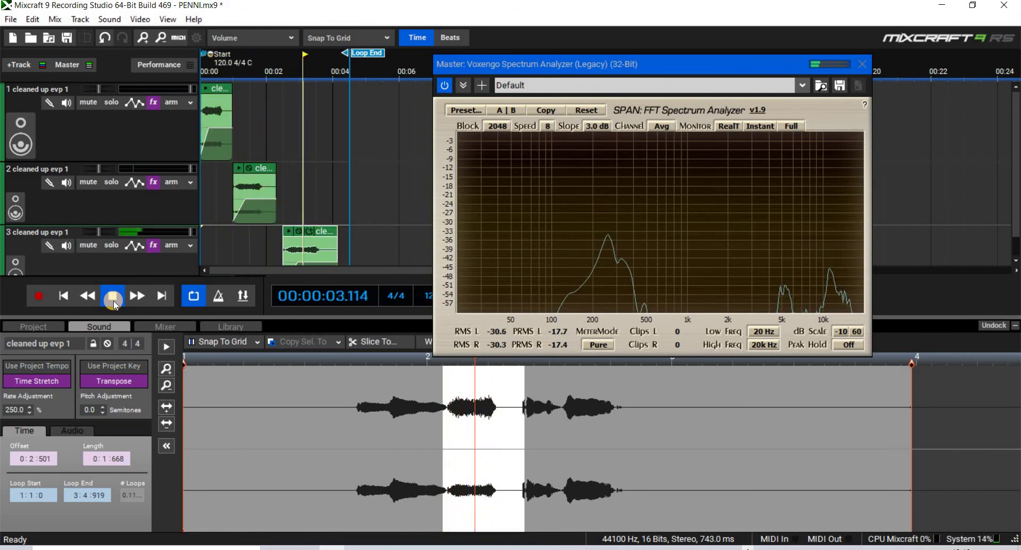
pyautogui.press('space')
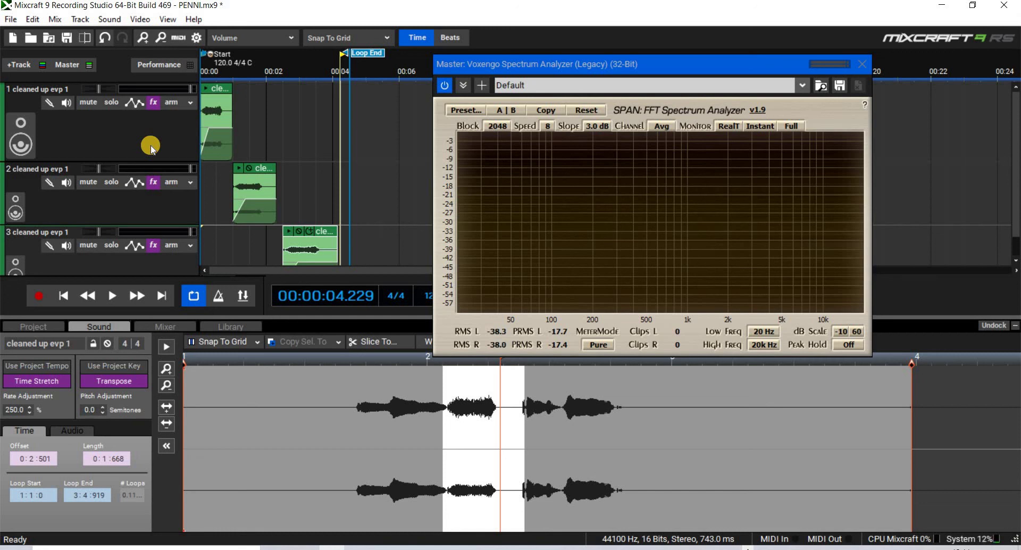
# - Select track 2's clip, replay the whole staggered sequence once more from the start, and stop playback after track 3's clip
pyautogui.moveTo(248, 187)
pyautogui.click(258, 187)
pyautogui.hotkey('ctrl', 'z')
pyautogui.click(72, 298)
pyautogui.click(110, 297)
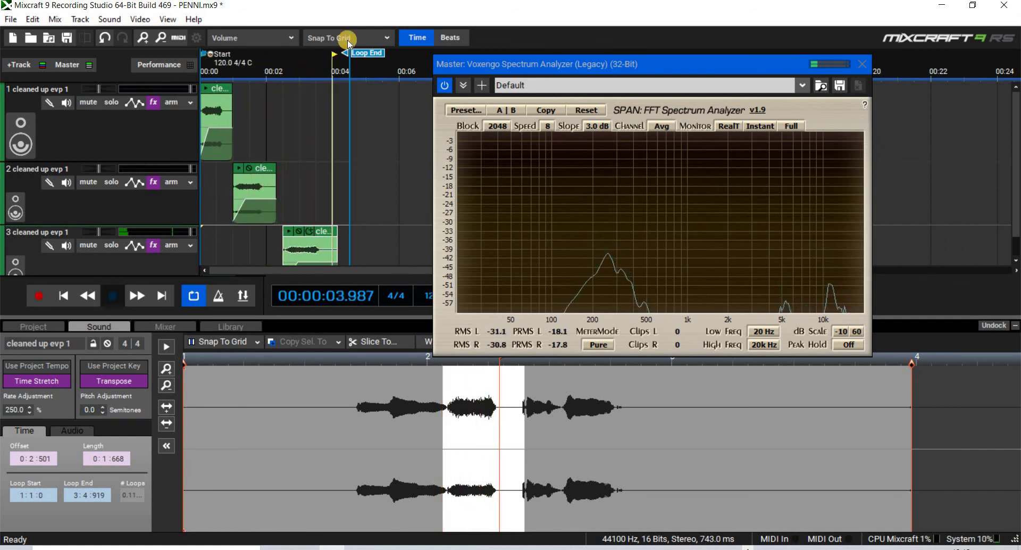
pyautogui.press('space')
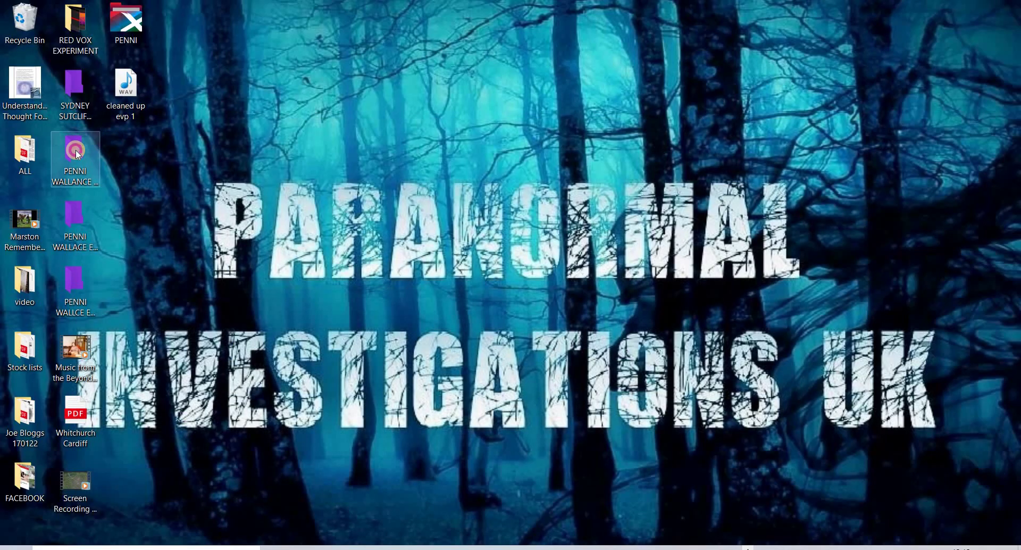
# - Open the original recording 220327_1427-[AudioTrimmer.com] from the client's EVP 1 300322 desktop folder in Windows Media Player, maximize it and raise its volume fully
pyautogui.doubleClick(77, 154)
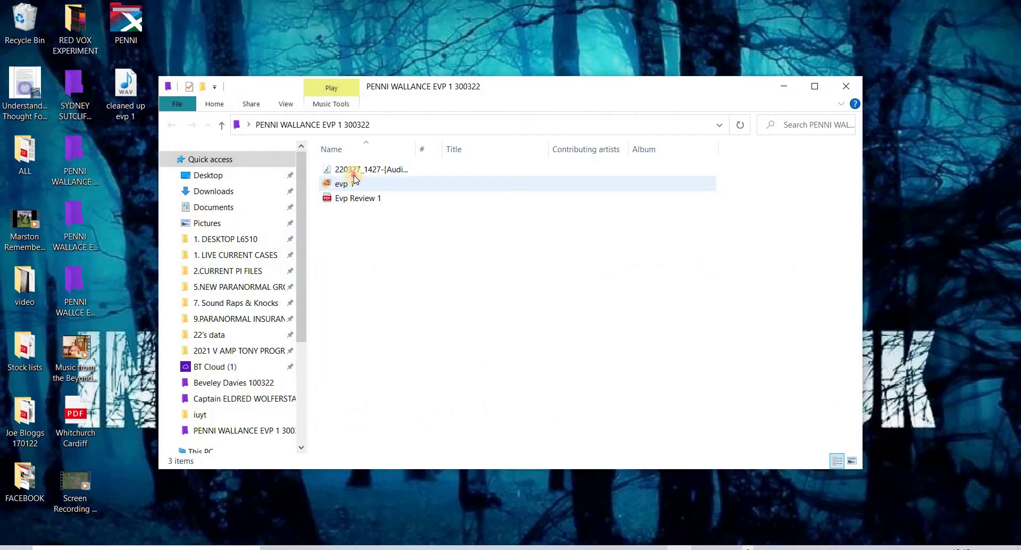
pyautogui.doubleClick(352, 170)
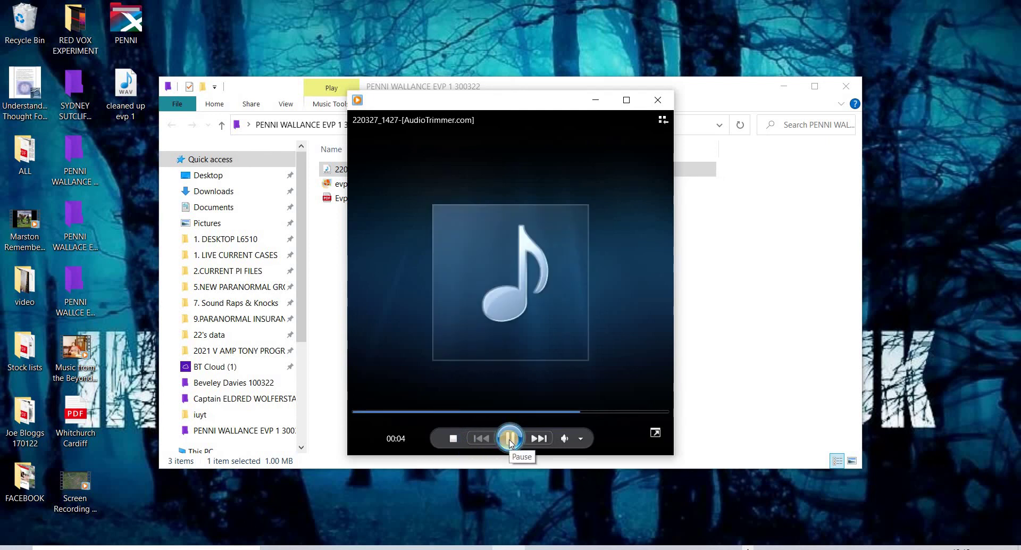
pyautogui.click(509, 439)
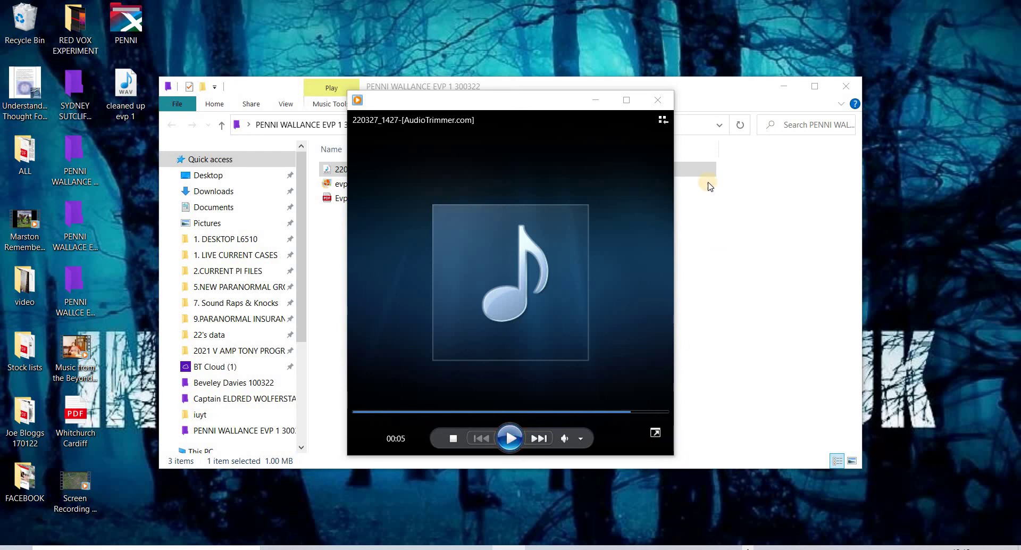
pyautogui.click(627, 101)
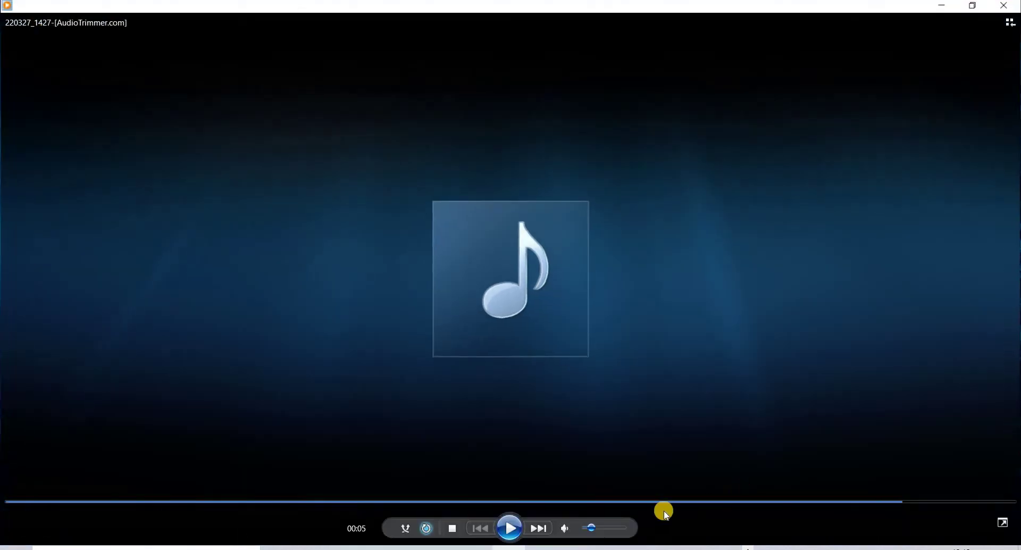
pyautogui.moveTo(590, 528); pyautogui.dragTo(649, 527)
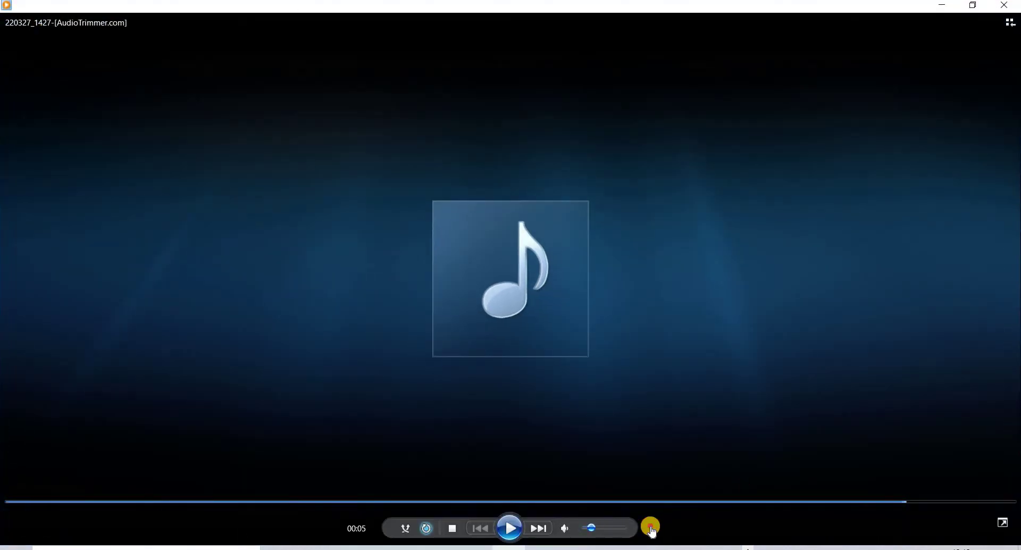
# - Listen to the original recording repeatedly, pausing and restarting around the second sound, and close the player and the folder window
pyautogui.click(511, 537)
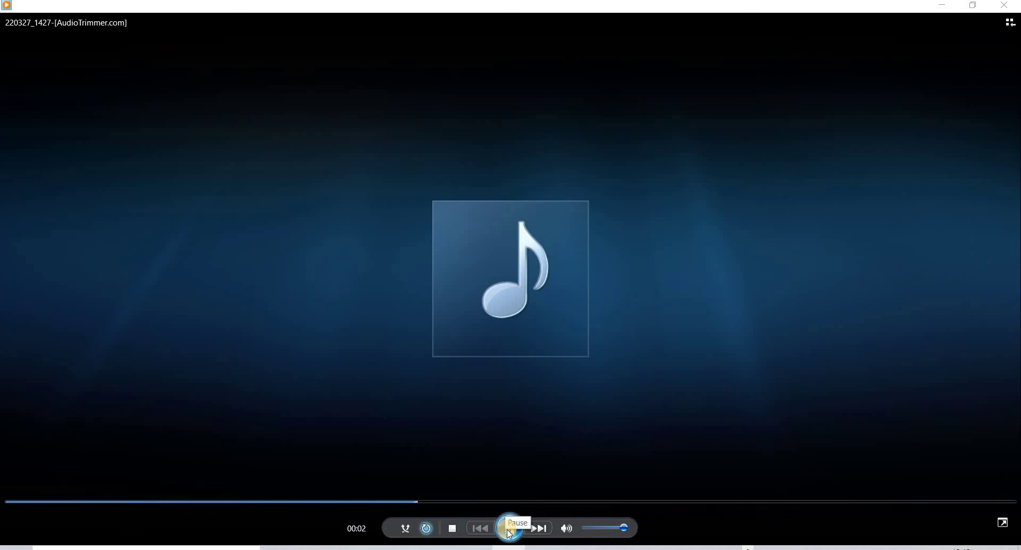
pyautogui.click(520, 484)
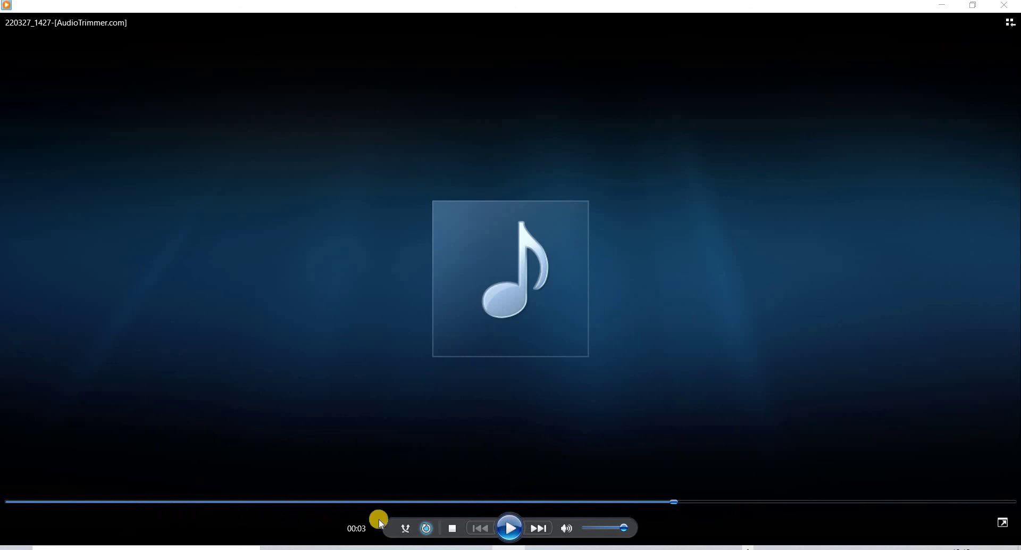
pyautogui.click(539, 528)
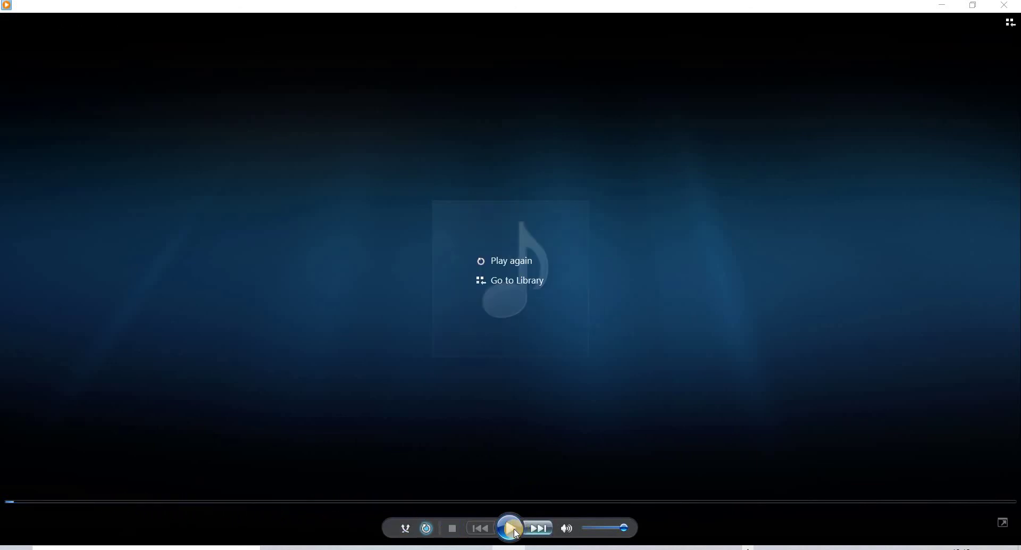
pyautogui.click(510, 528)
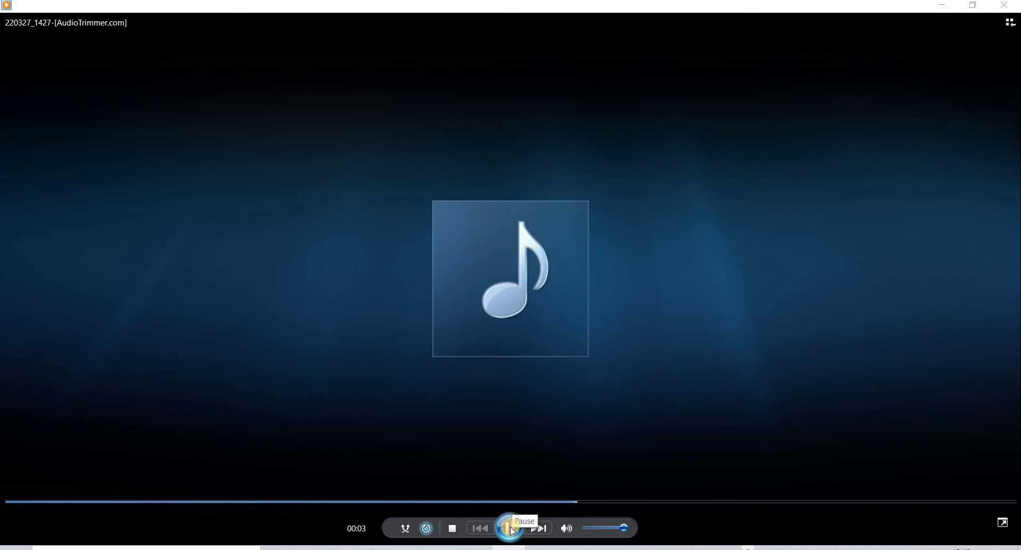
pyautogui.click(509, 529)
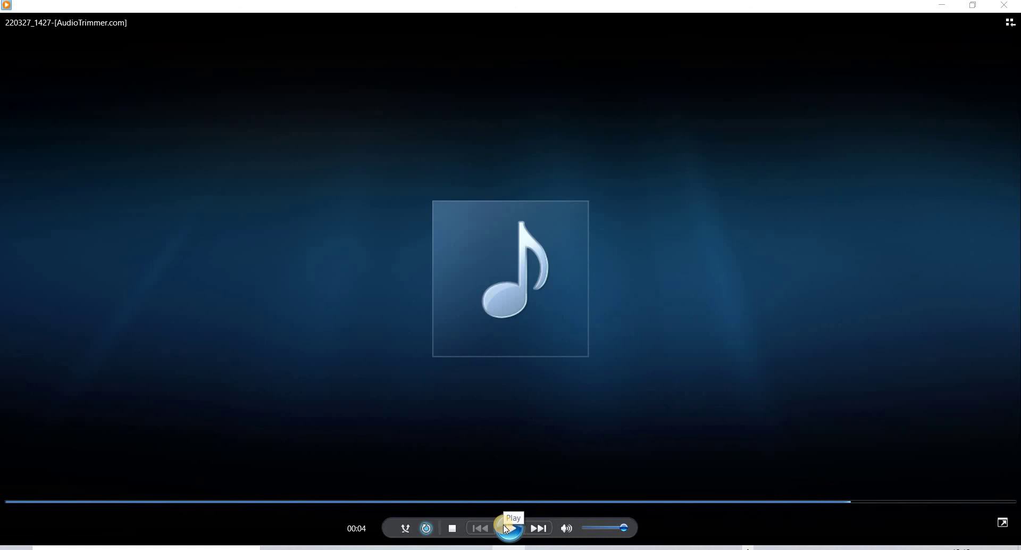
pyautogui.click(508, 529)
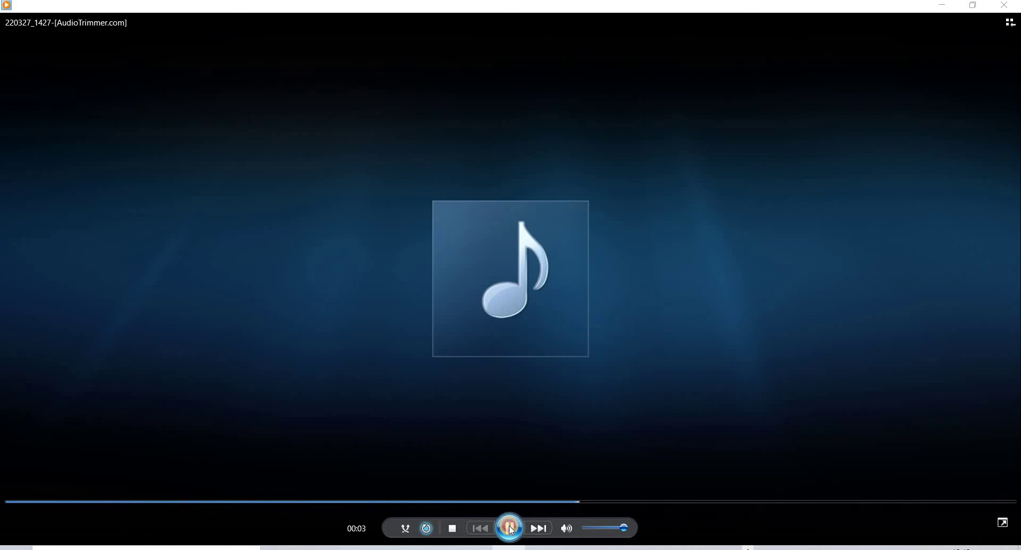
pyautogui.click(510, 527)
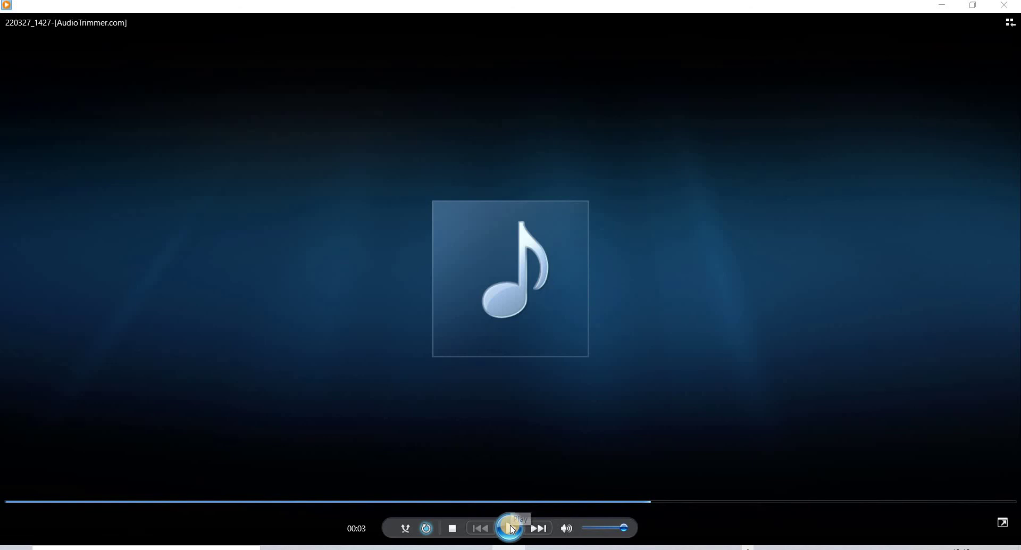
pyautogui.click(511, 528)
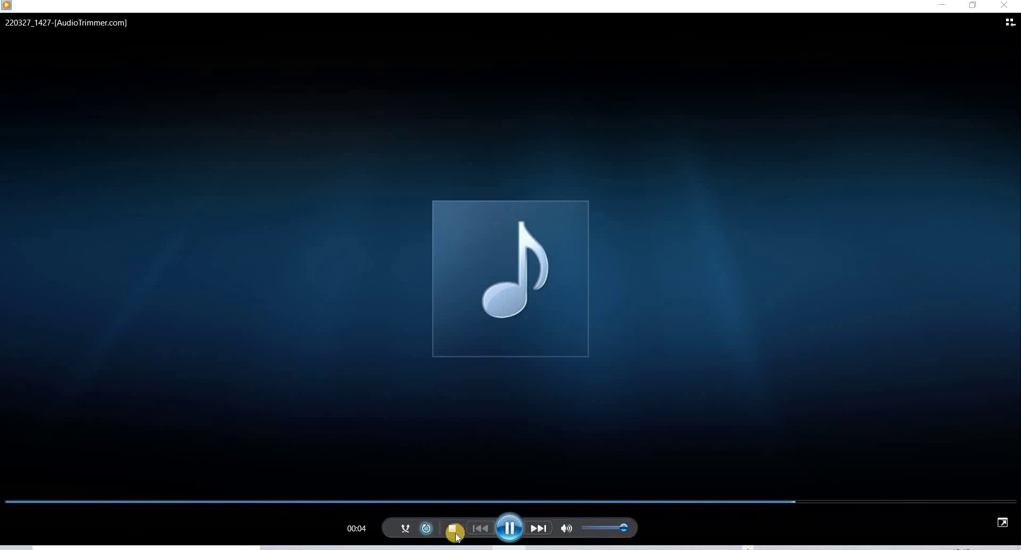
pyautogui.click(510, 533)
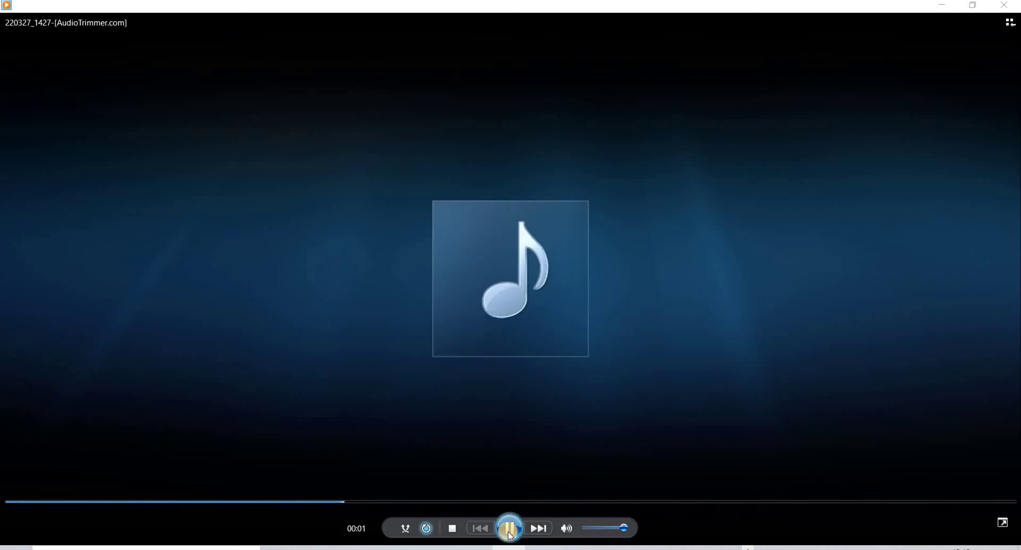
pyautogui.click(511, 535)
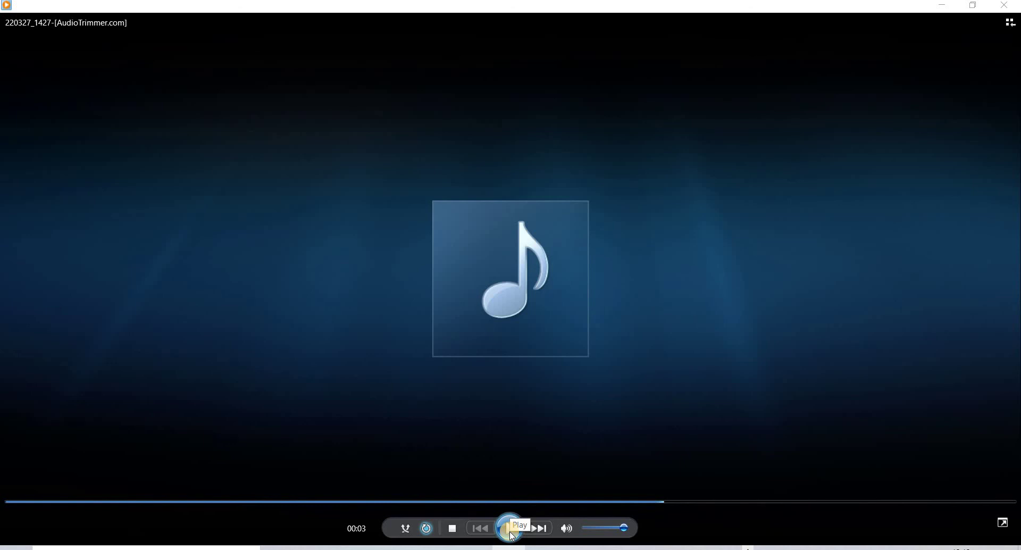
pyautogui.click(1013, 10)
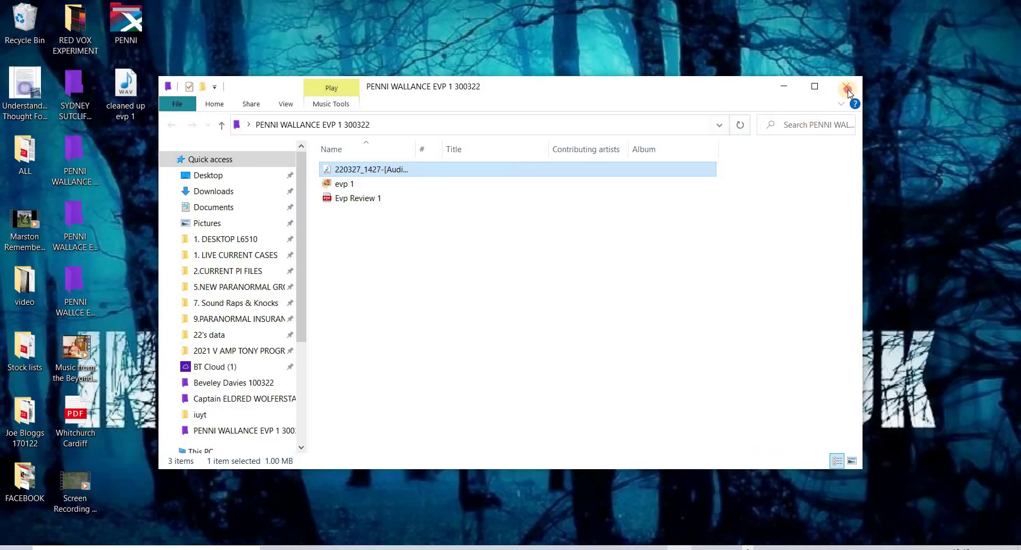
pyautogui.click(845, 85)
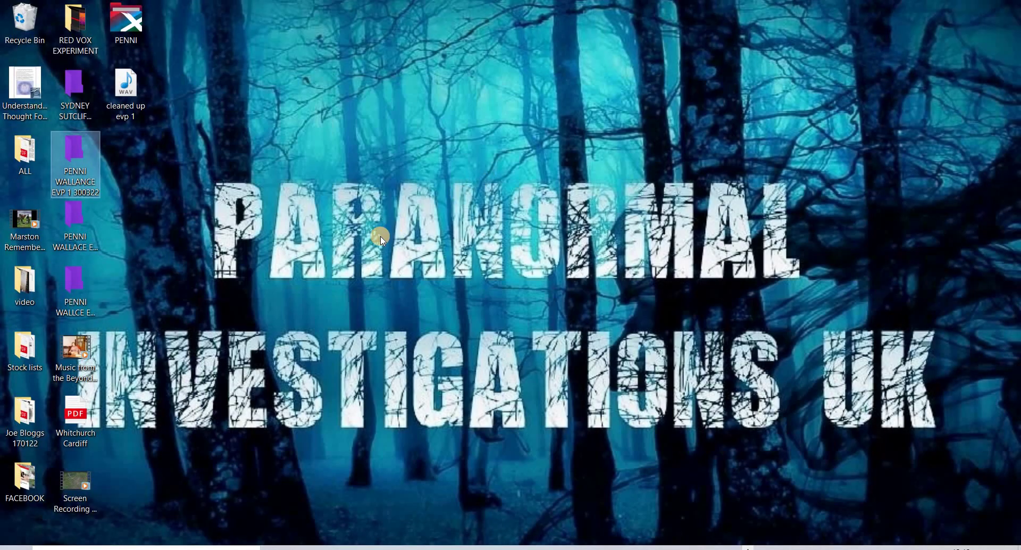